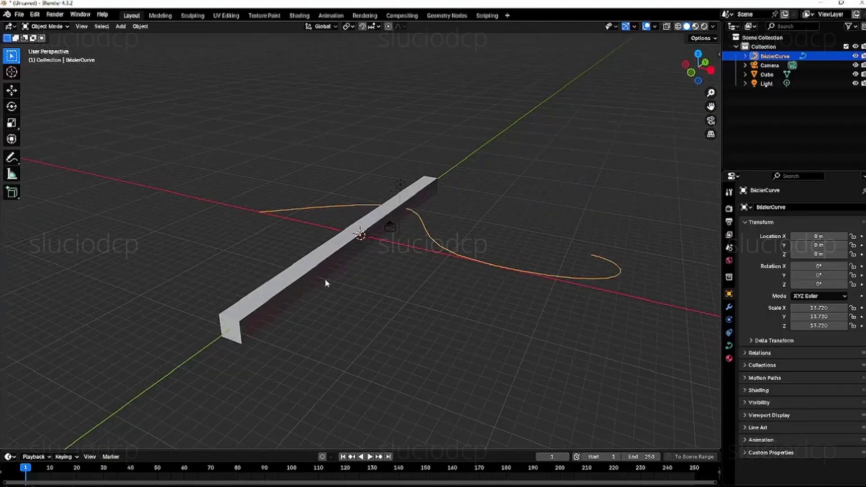
Add a Curve deform modifier to the long cube.
click(309, 272)
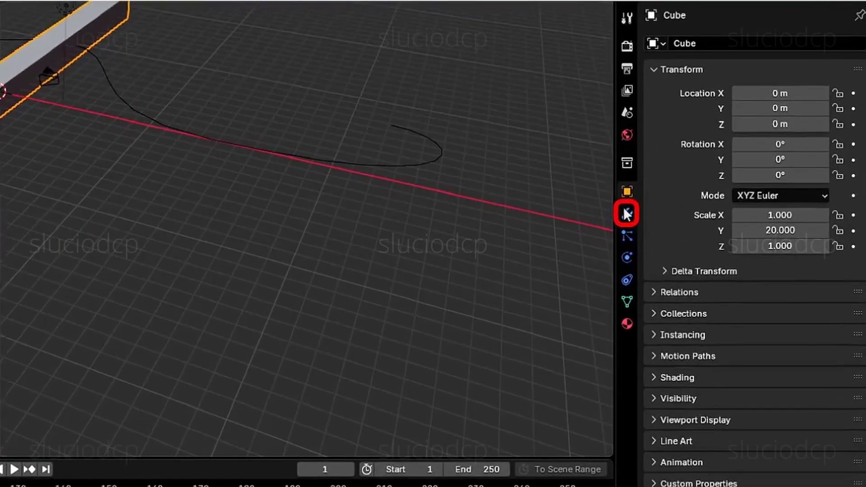
click(627, 214)
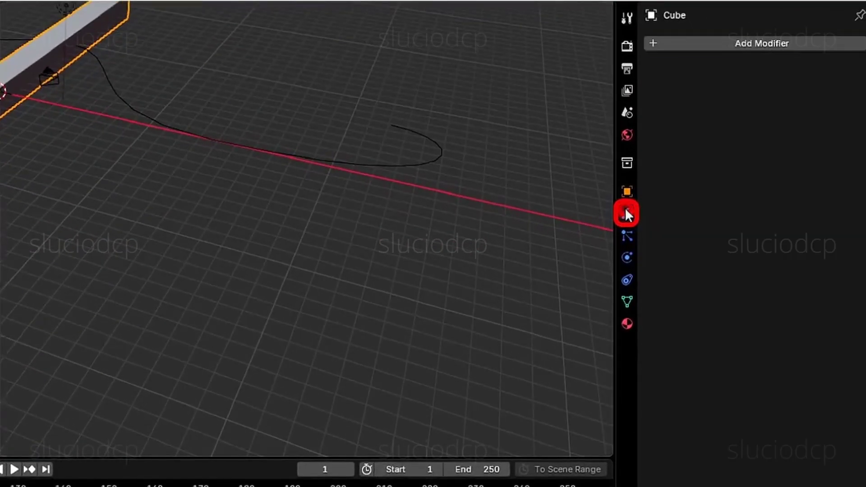
click(705, 43)
mouse_move(706, 44)
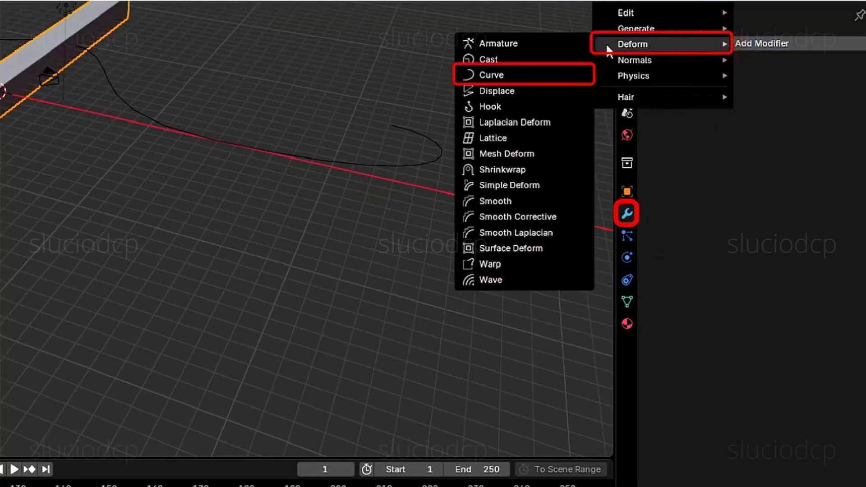
click(551, 76)
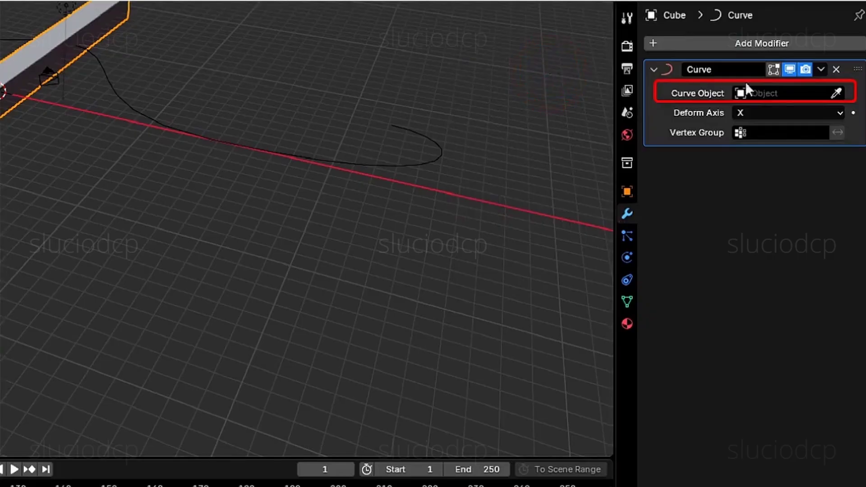
Set the Curve modifier's curve object to BézierCurve and its deform axis to Y.
click(786, 90)
click(775, 118)
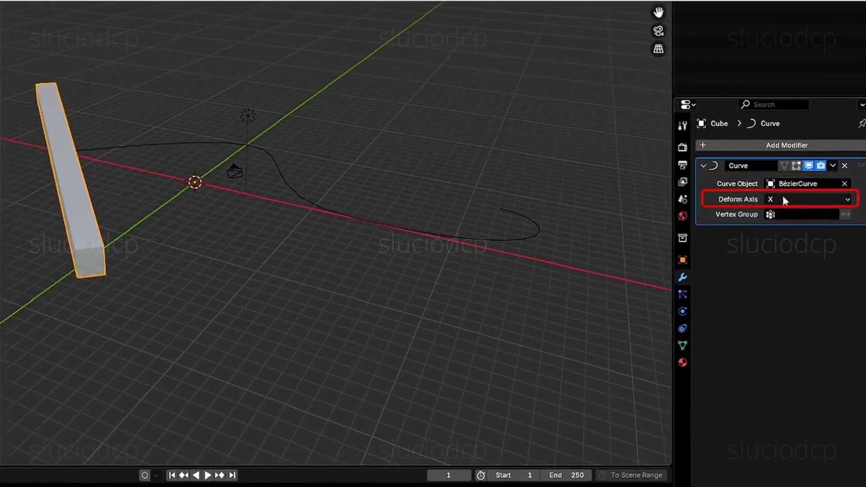
click(785, 200)
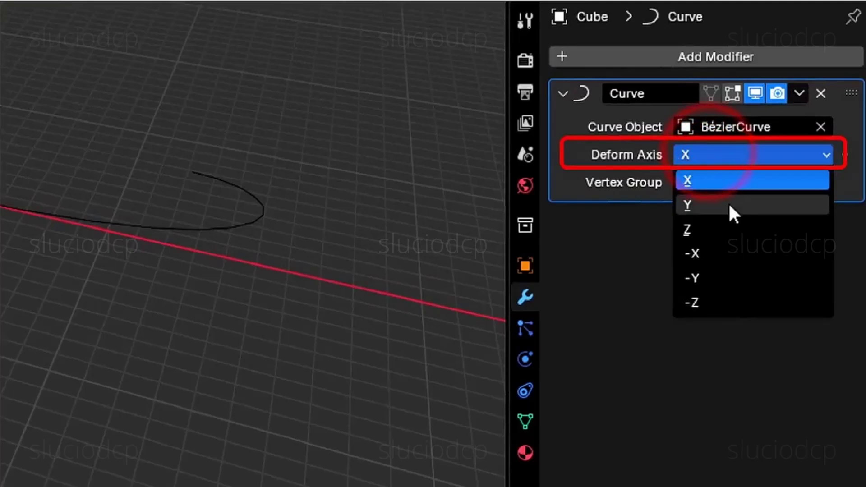
click(729, 205)
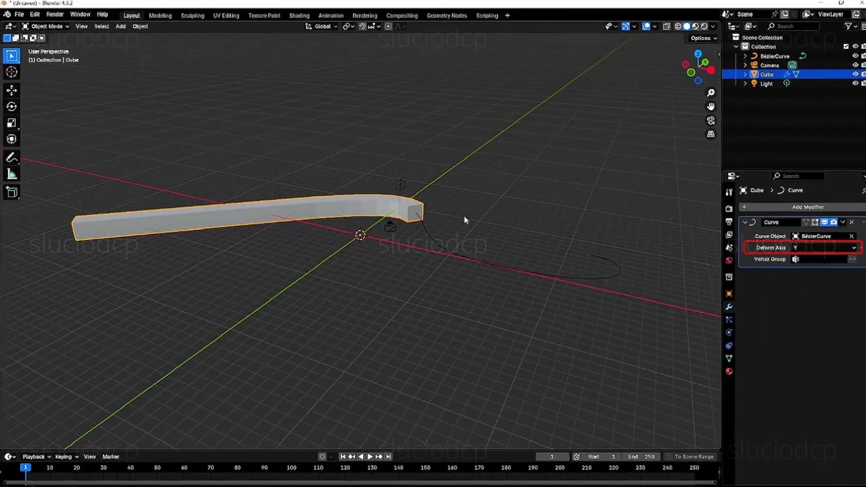
Move the deformed cube along the Y axis to slide it along the curve.
middle_drag(463, 216, 472, 246)
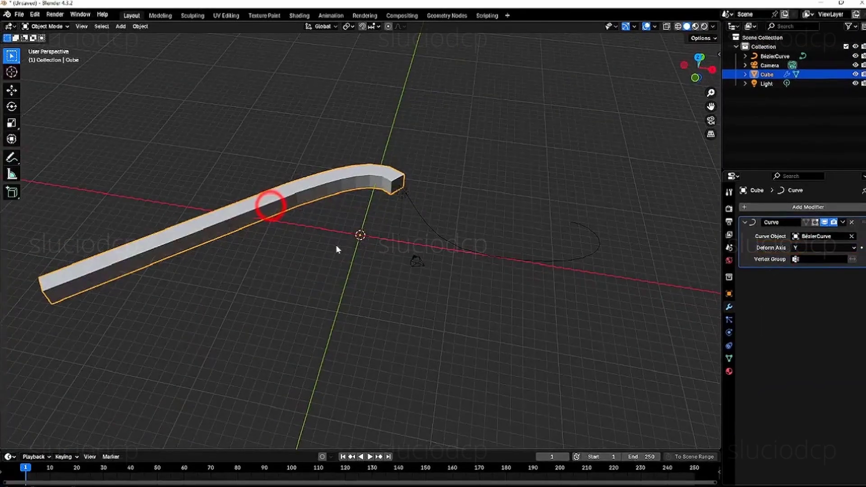
key(g)
key(y)
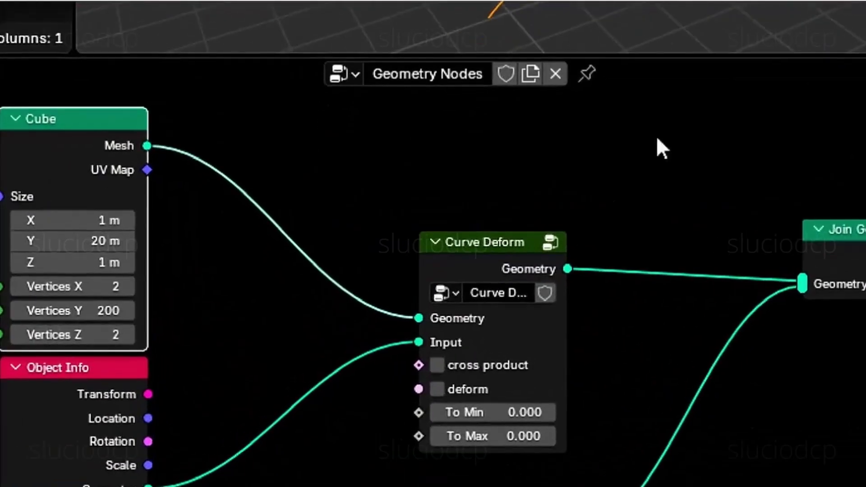
Enable deform on the Curve Deform group node and set its To Max value to 76.900.
scroll(550, 312, up, 12)
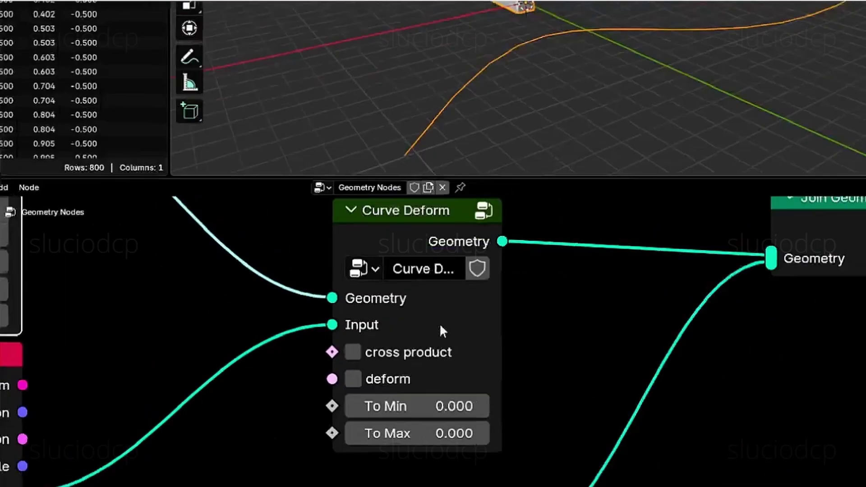
middle_drag(550, 312, 525, 392)
scroll(524, 392, down, 1)
scroll(377, 356, down, 1)
click(325, 389)
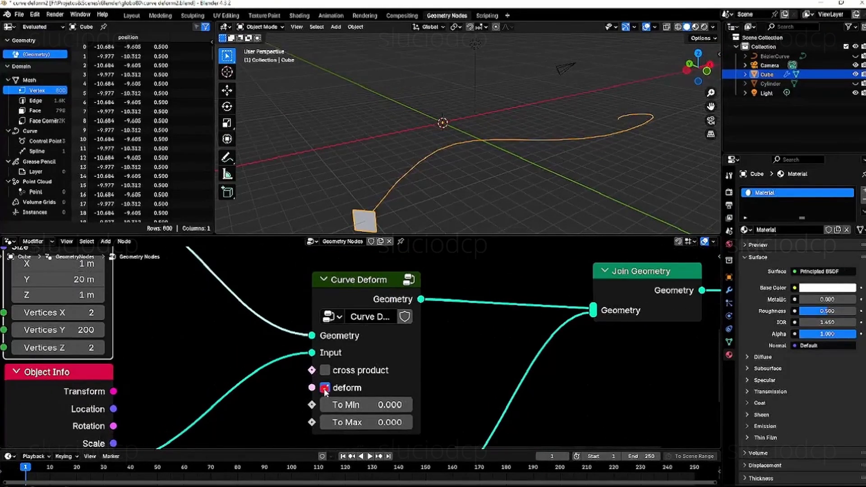
mouse_move(348, 418)
mouse_down()
mouse_move(330, 356)
mouse_move(347, 111)
mouse_move(356, 403)
mouse_move(433, 404)
mouse_move(342, 404)
mouse_up()
drag(395, 420, 392, 421)
Turn off deform on the Curve Deform node and toggle the NodeGroup's Switch to display direction arrows along the curve.
click(325, 389)
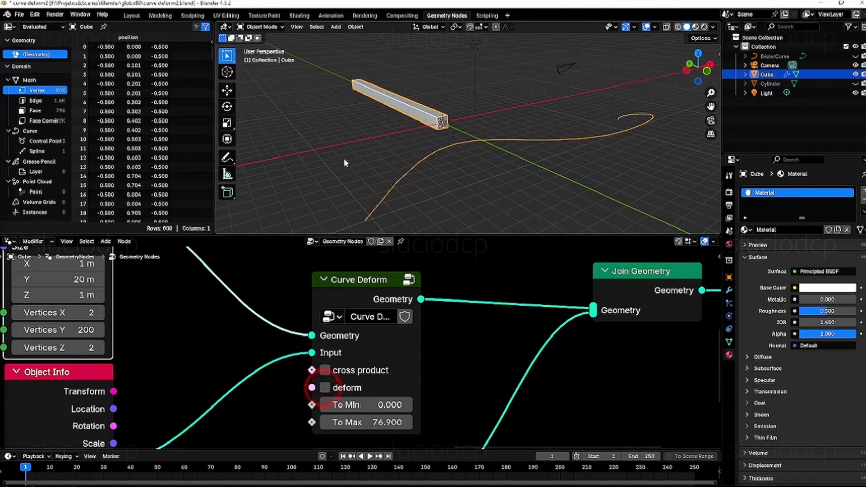
scroll(344, 157, down, 3)
scroll(245, 349, down, 3)
middle_drag(245, 350, 289, 356)
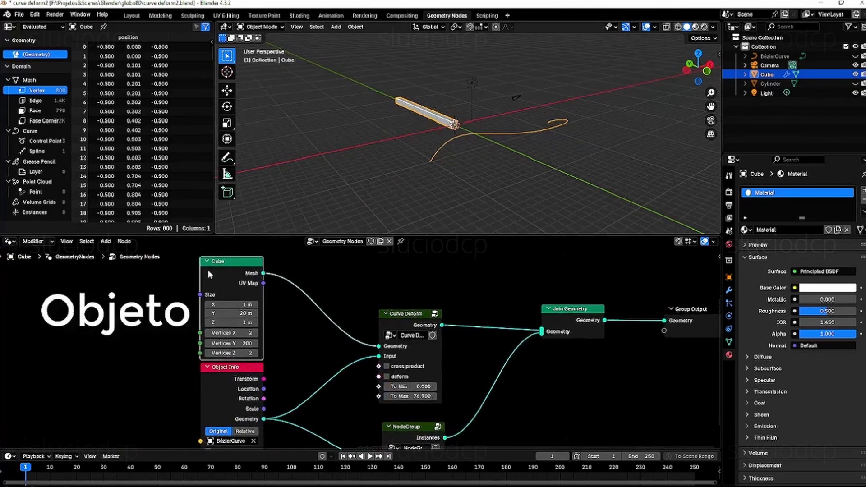
middle_drag(269, 410, 268, 388)
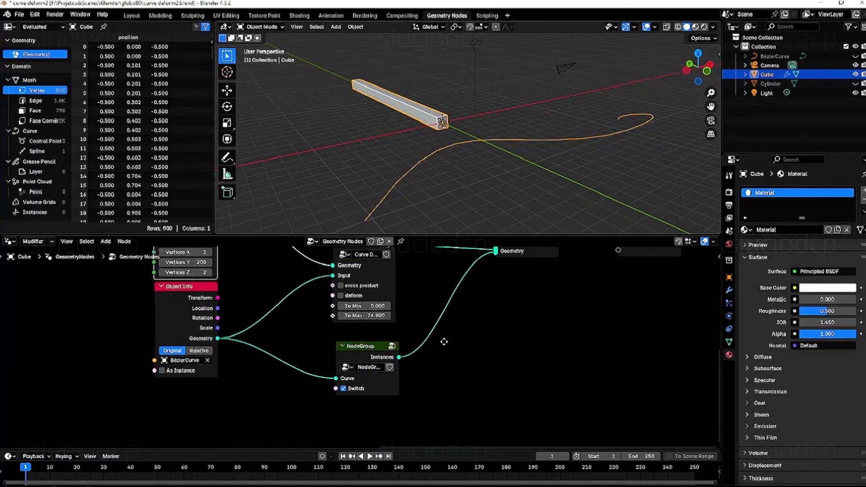
click(343, 396)
click(440, 228)
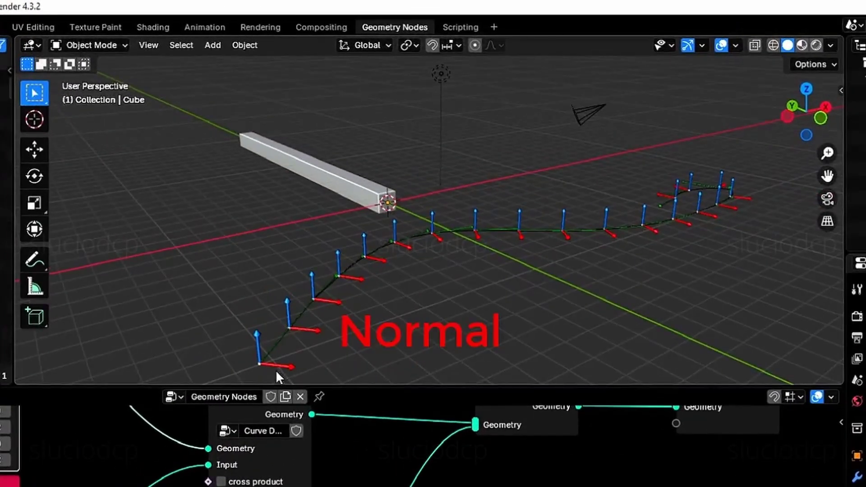
Examine the tangent, normal and perpendicular arrows at the points along the curve from several angles.
middle_drag(472, 310, 496, 274)
scroll(498, 272, up, 4)
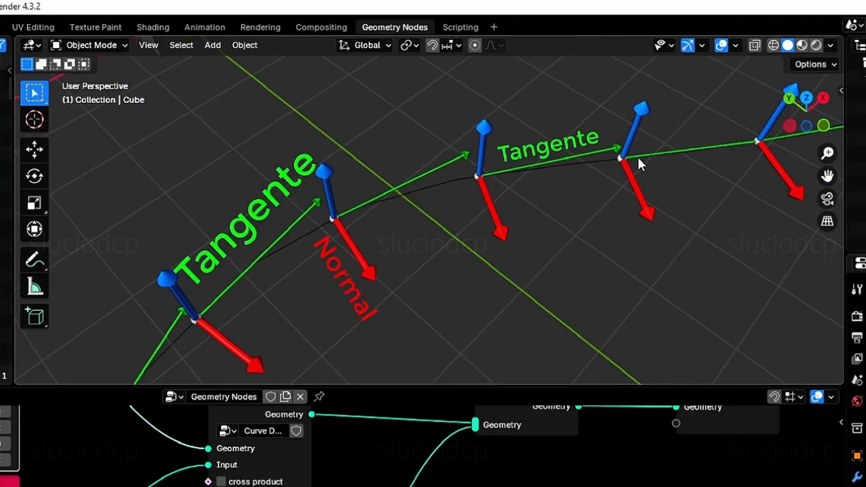
middle_drag(675, 234, 714, 232)
scroll(714, 232, down, 5)
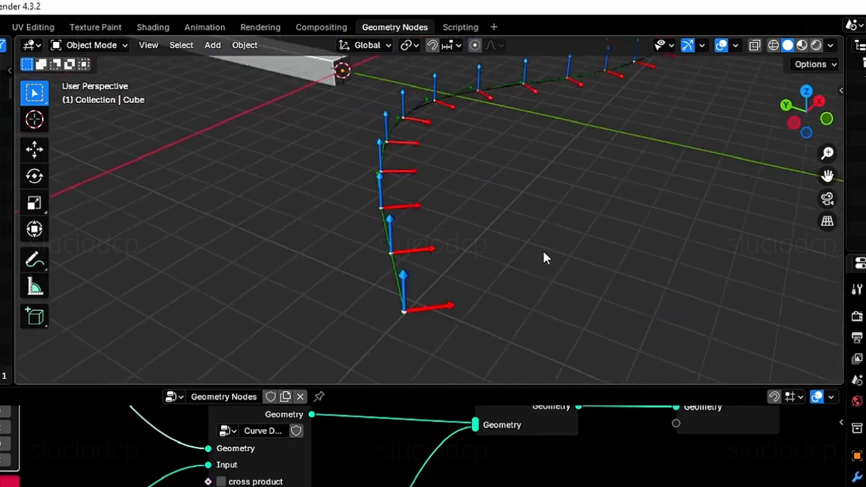
middle_drag(543, 250, 498, 316)
scroll(497, 316, up, 5)
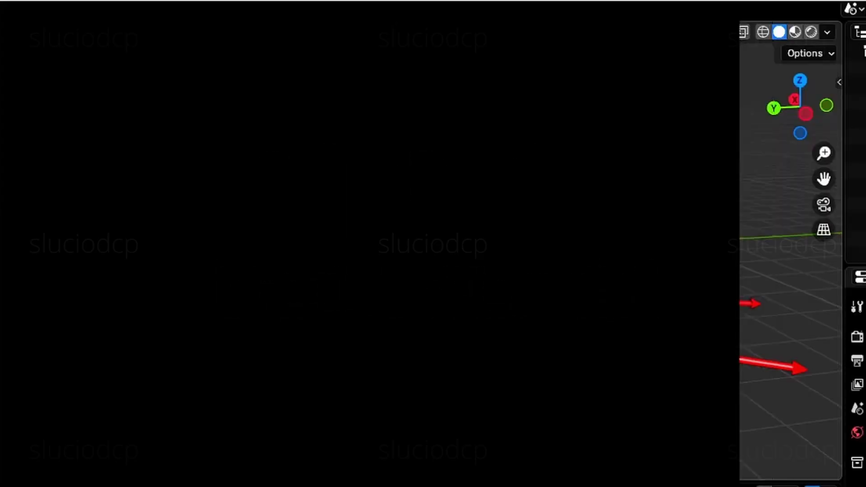
middle_drag(558, 388, 520, 413)
middle_drag(520, 413, 577, 370)
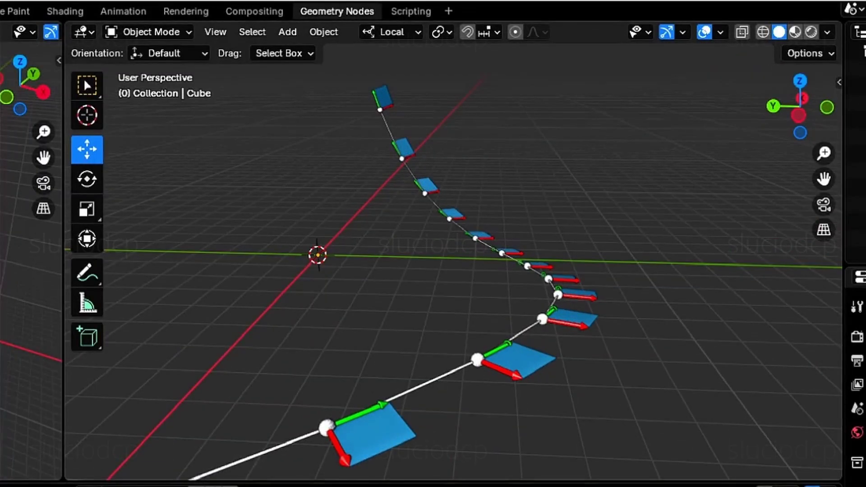
middle_drag(429, 362, 429, 481)
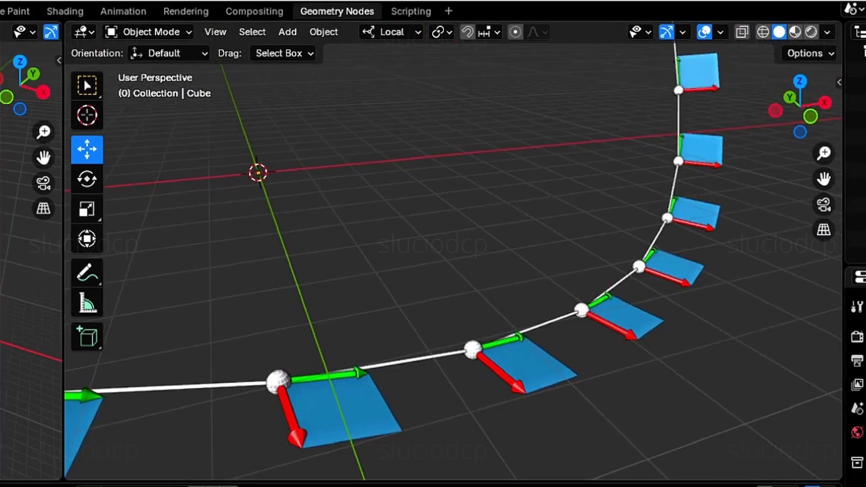
middle_drag(478, 433, 313, 412)
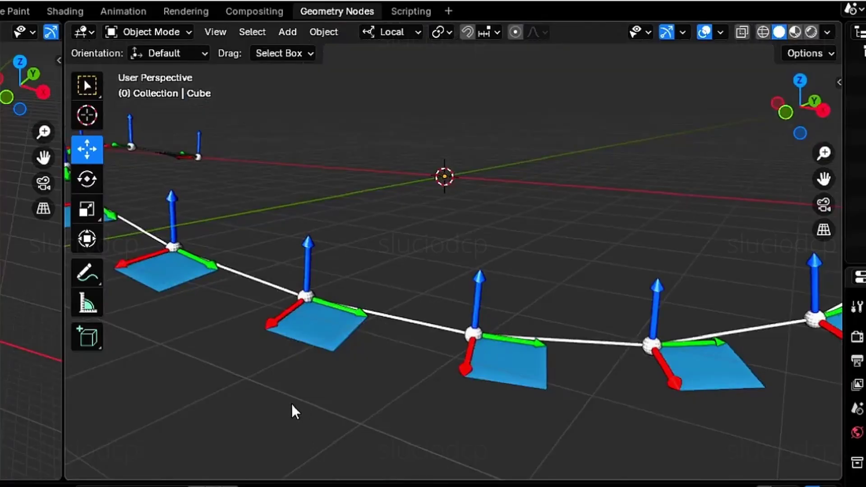
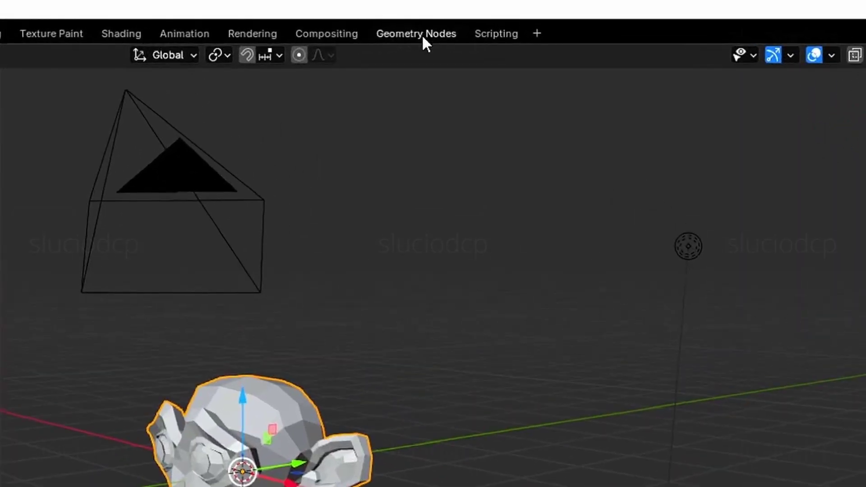
Create a new geometry node tree for Suzanne and place a Bounding Box node below the main link.
click(423, 37)
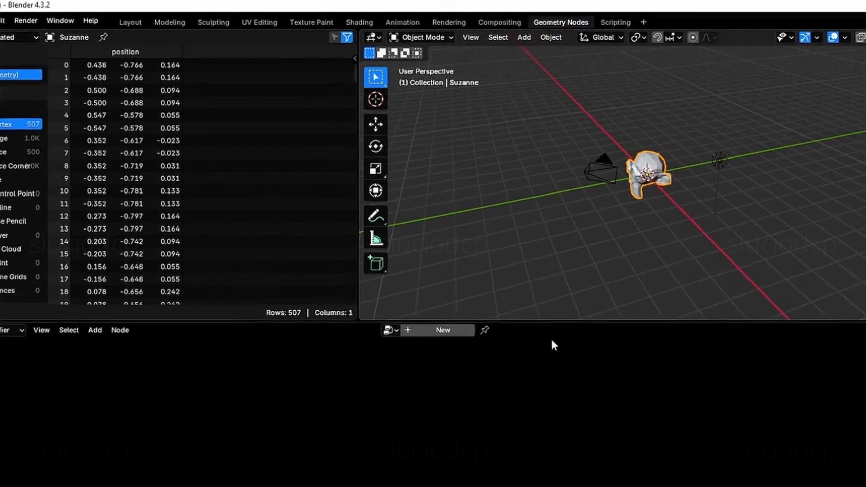
click(447, 330)
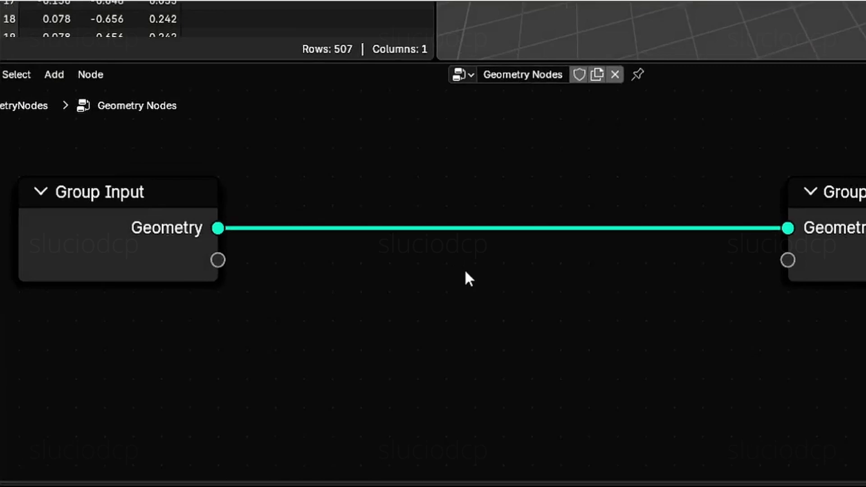
key(shift+a)
click(402, 356)
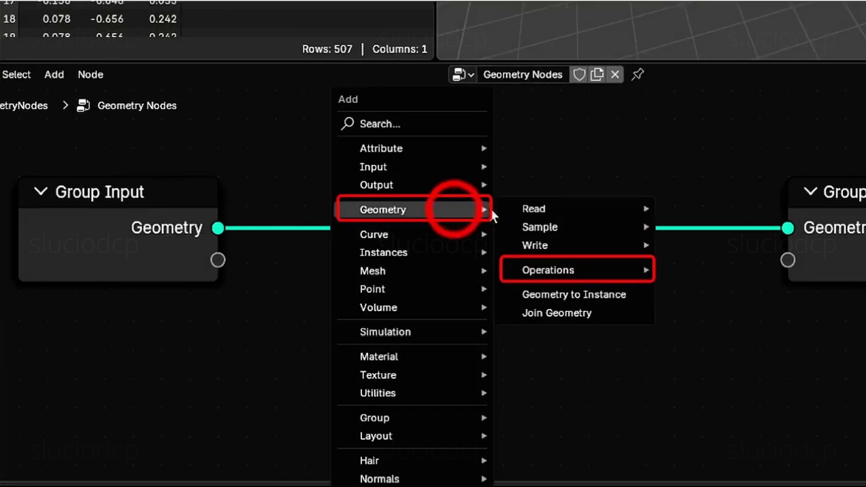
click(542, 270)
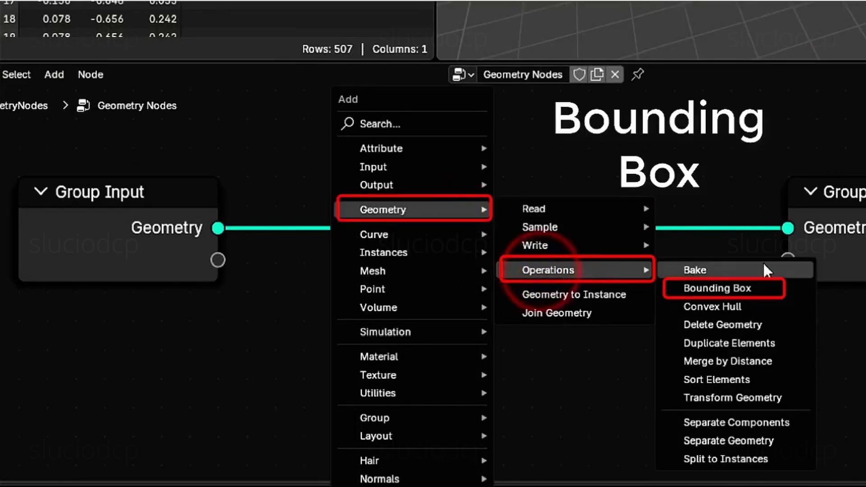
click(768, 289)
click(348, 280)
Insert a Join Geometry node before Group Output and connect the Bounding Box node between Group Input and Join Geometry.
key(shift+a)
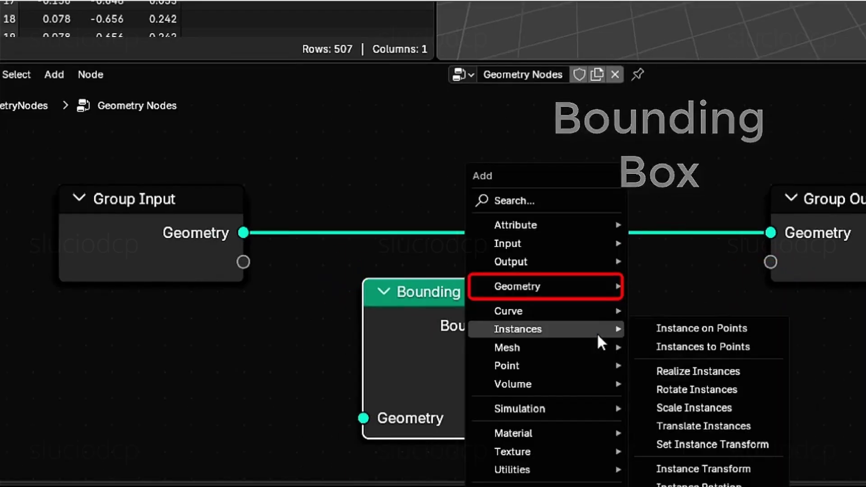
mouse_move(603, 289)
click(717, 386)
click(654, 212)
drag(862, 203, 865, 199)
drag(677, 233, 856, 184)
middle_drag(668, 244, 708, 177)
drag(284, 168, 403, 350)
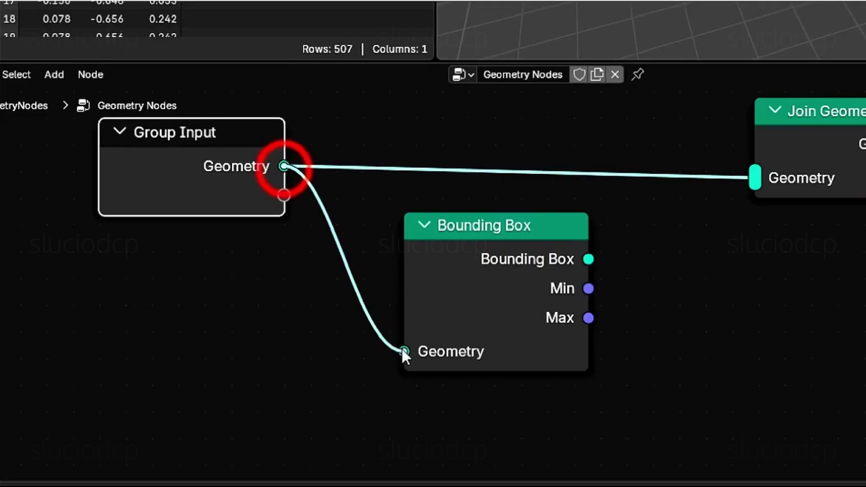
drag(589, 260, 755, 177)
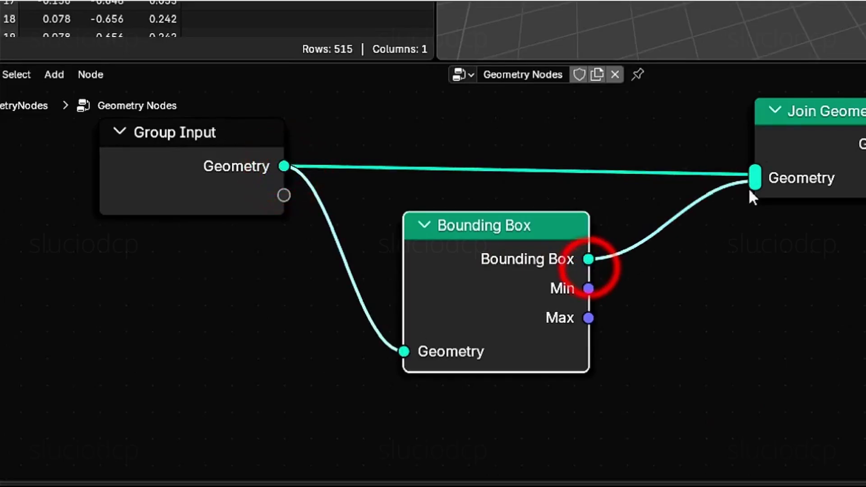
Insert a Mesh to Curve node between Bounding Box and Join Geometry to turn the box into a wireframe.
key(shift+a)
click(532, 332)
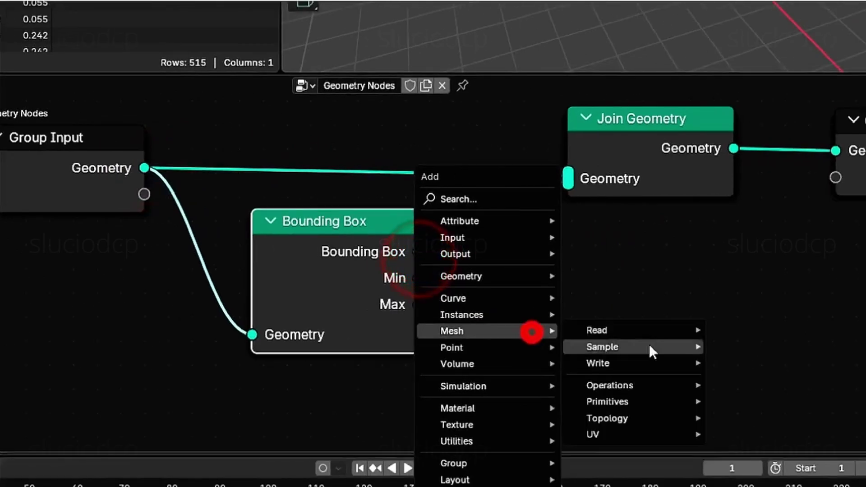
click(638, 384)
click(683, 272)
click(453, 203)
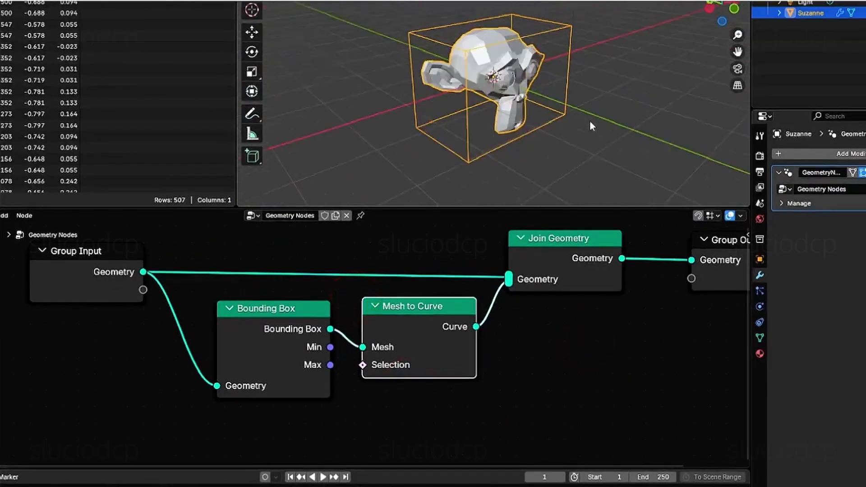
middle_drag(591, 125, 455, 119)
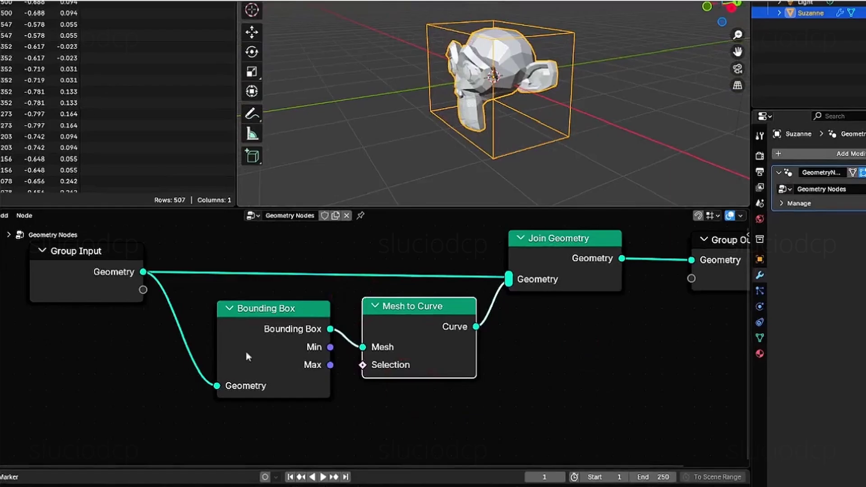
Move the Group Input node farther from Bounding Box and add a reroute point across its two outgoing links.
middle_drag(269, 329, 286, 353)
drag(110, 281, 63, 300)
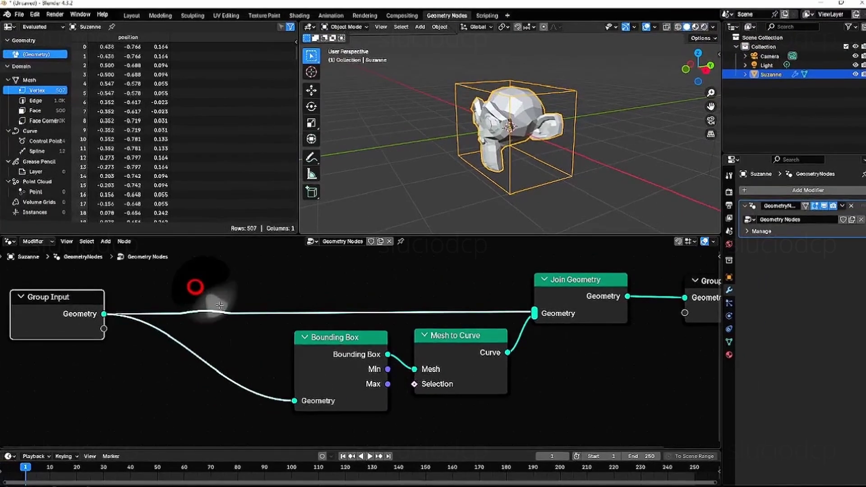
shift+right_drag(220, 306, 222, 383)
middle_drag(155, 398, 190, 361)
Insert a Transform Geometry node between Group Input and the reroute point, and rearrange the neighbouring nodes around it.
key(shift+a)
click(186, 331)
mouse_move(250, 366)
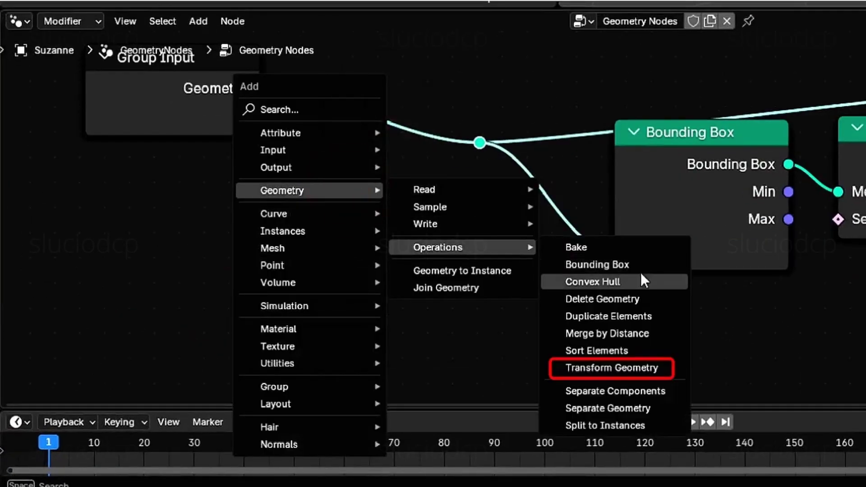
click(635, 367)
click(305, 87)
scroll(655, 228, down, 5)
middle_drag(628, 242, 692, 173)
drag(397, 49, 258, 87)
drag(524, 63, 464, 66)
scroll(632, 320, up, 3)
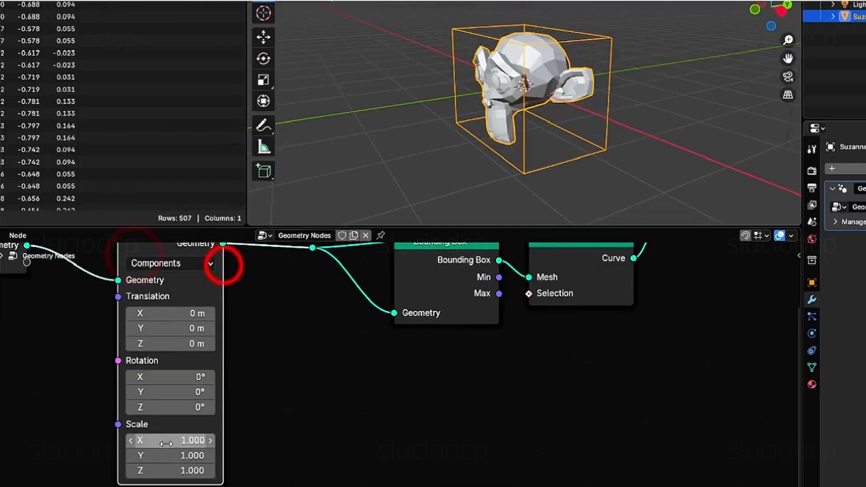
Set the Transform Geometry node's scale to X 2.000, Y 6.600 and Z 4.900 to stretch Suzanne and her bounding box.
drag(166, 444, 196, 457)
scroll(383, 154, down, 4)
middle_drag(383, 155, 447, 155)
drag(176, 468, 202, 468)
scroll(474, 108, down, 4)
mouse_move(487, 97)
middle_down()
mouse_move(429, 85)
mouse_move(490, 91)
middle_up()
scroll(452, 410, down, 4)
Add a Map Range node below Mesh to Curve and set its data type to Vector.
middle_drag(453, 410, 321, 450)
drag(197, 316, 225, 346)
key(shift+a)
click(357, 442)
click(361, 208)
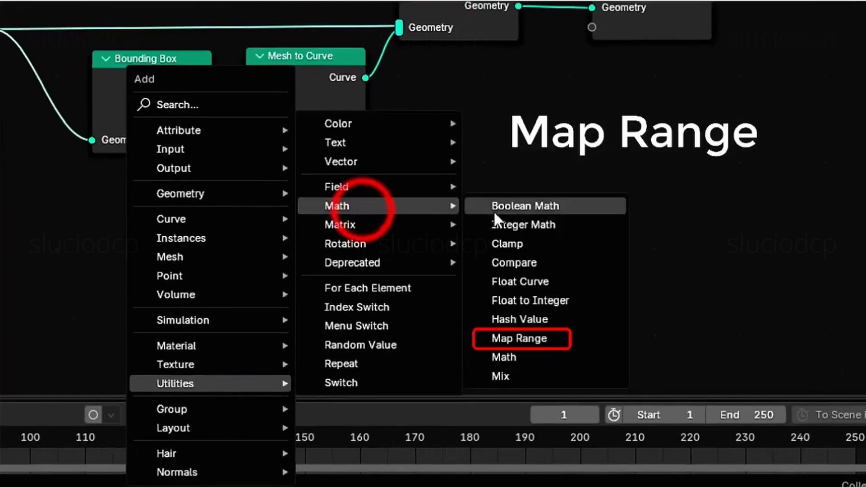
click(572, 340)
click(288, 154)
click(334, 207)
click(336, 267)
scroll(334, 254, down, 1)
scroll(334, 253, down, 1)
middle_drag(332, 307, 318, 218)
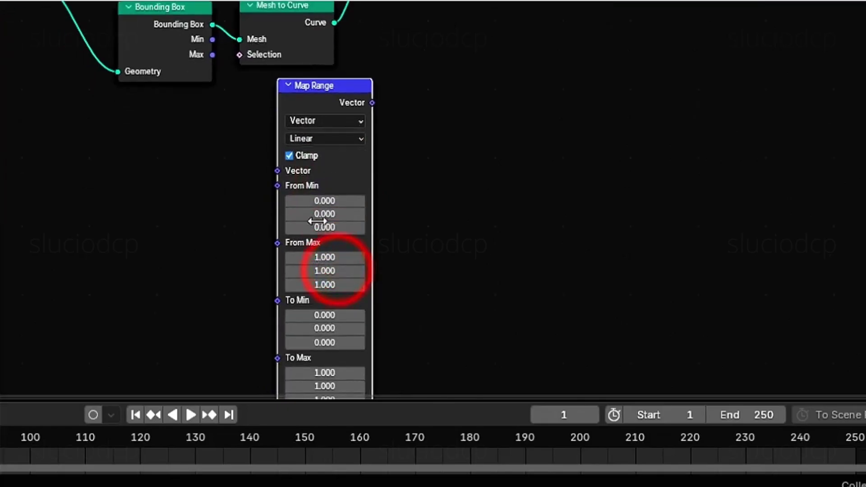
Add a Position node beside Map Range and connect its output to the Vector input.
scroll(176, 194, up, 2)
key(shift+a)
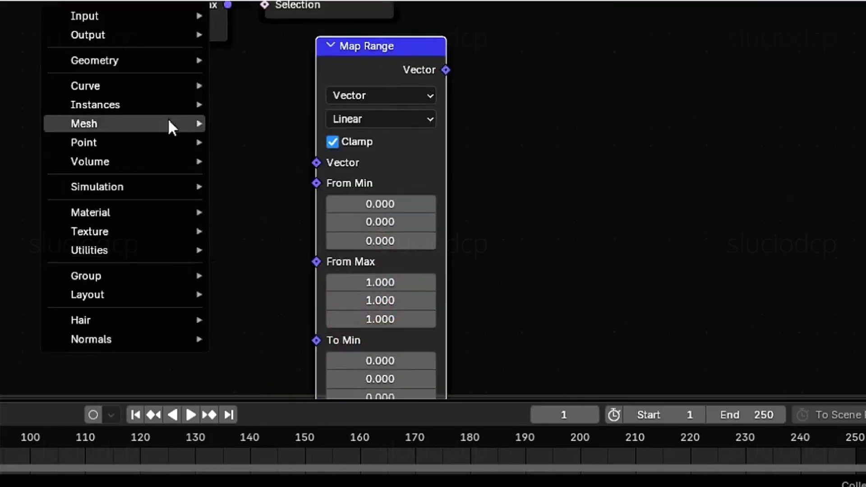
click(155, 60)
click(257, 59)
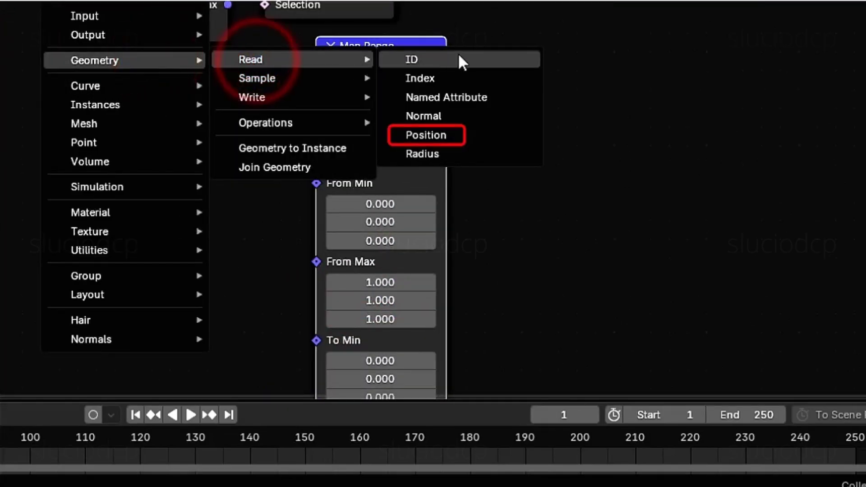
click(472, 134)
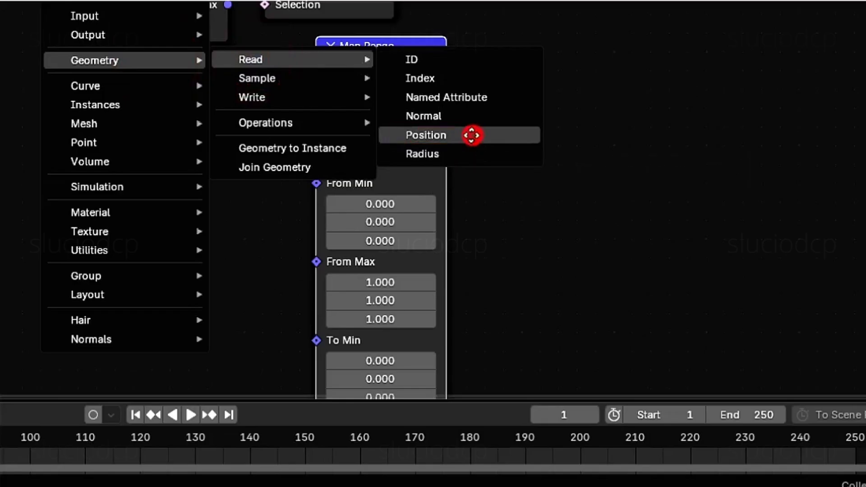
click(60, 131)
drag(191, 165, 308, 166)
Connect the Bounding Box node's Min output to From Min and its Max output to From Max on Map Range.
middle_drag(209, 129, 195, 289)
scroll(196, 289, up, 5)
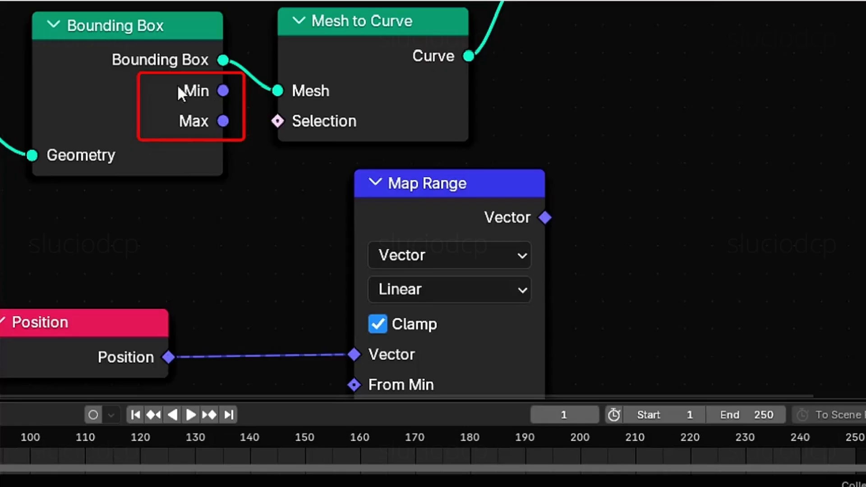
scroll(239, 214, down, 3)
middle_drag(239, 214, 202, 119)
mouse_move(187, 25)
mouse_down()
mouse_move(259, 214)
mouse_move(283, 242)
mouse_up()
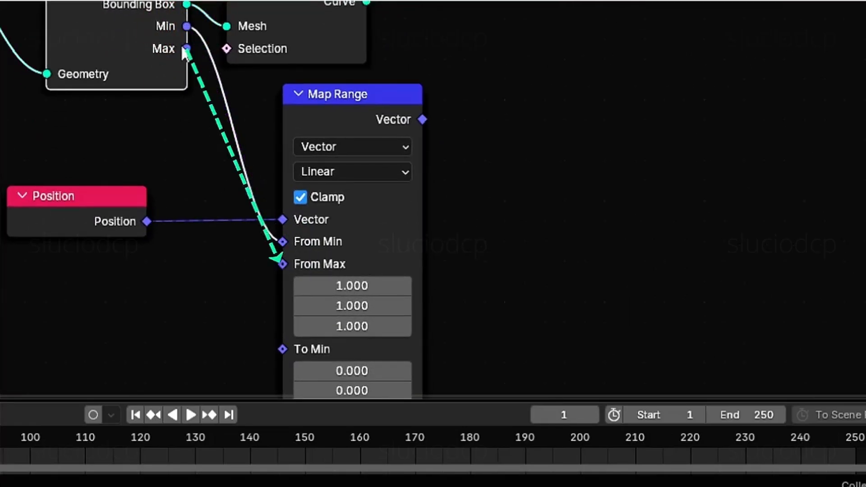
drag(212, 132, 271, 269)
Vary the X, Y and Z scale of the Transform Geometry node to test the mapped position range.
scroll(176, 298, down, 2)
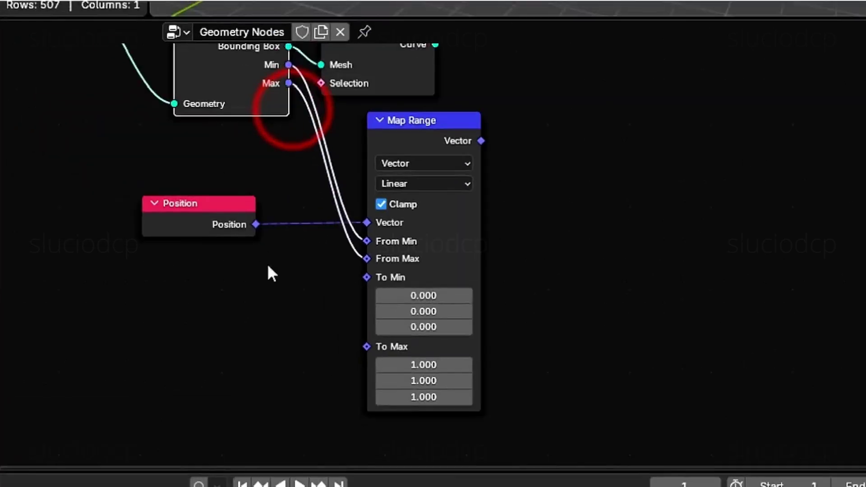
middle_drag(290, 346, 217, 301)
scroll(377, 315, up, 4)
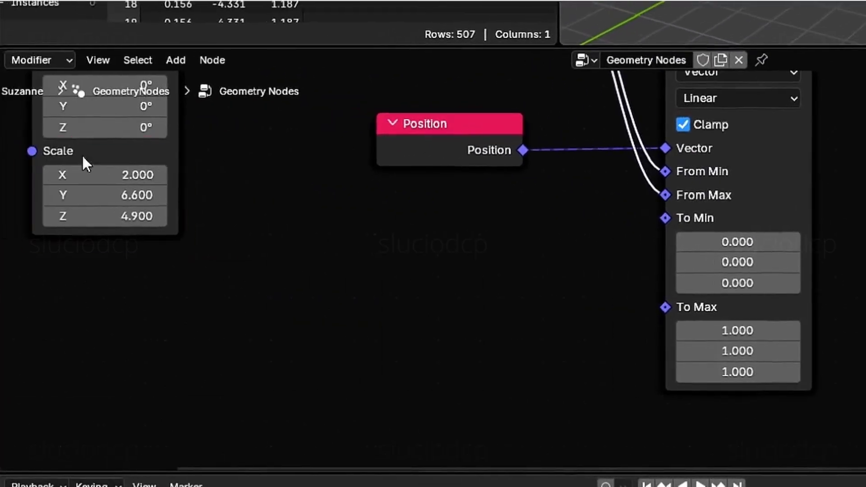
drag(100, 171, 162, 175)
drag(68, 195, 118, 195)
drag(67, 216, 126, 216)
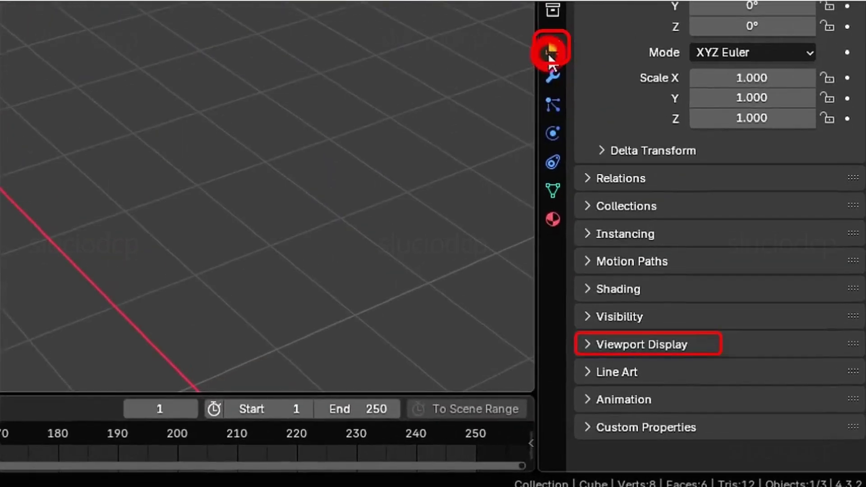
Turn on wireframe display for the new scene's cube and create a node tree for it in the Geometry Nodes workspace.
click(663, 339)
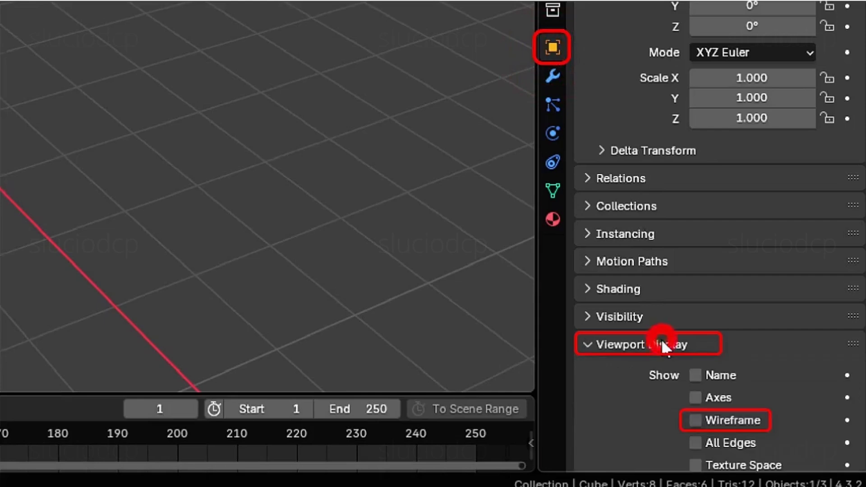
click(760, 423)
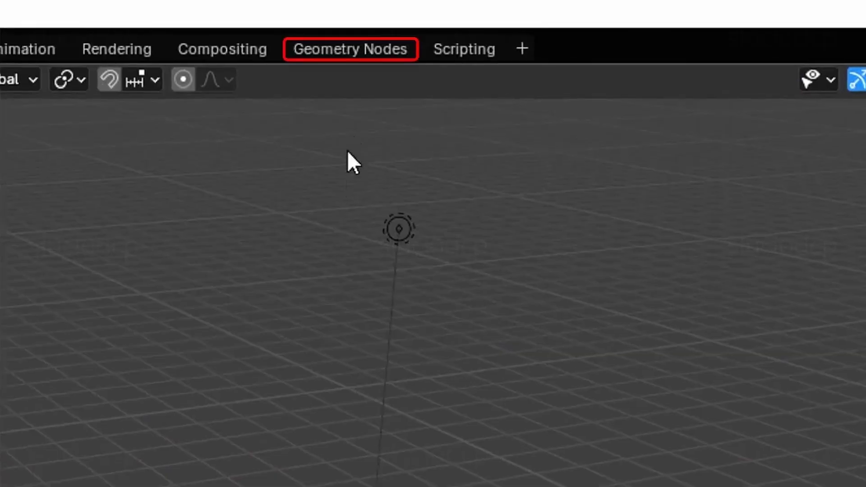
click(351, 58)
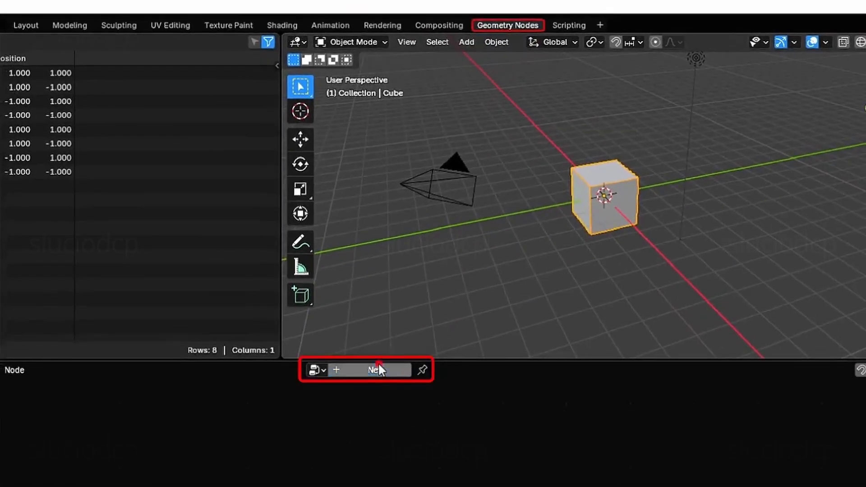
click(327, 428)
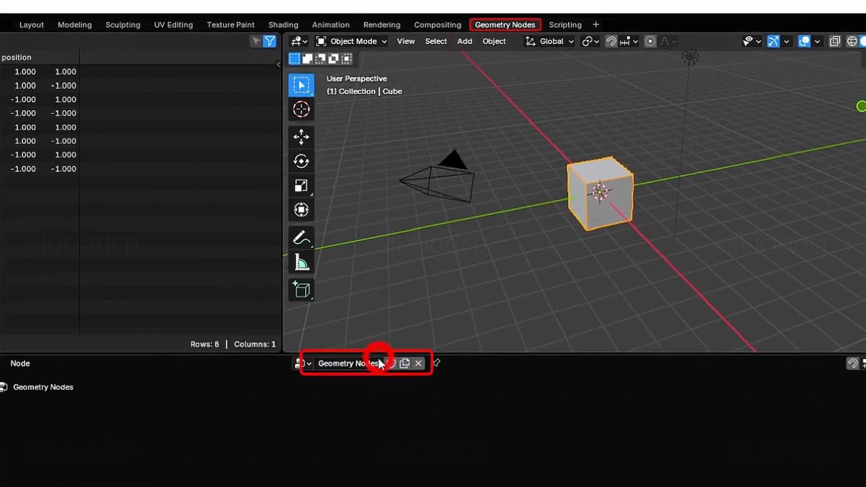
middle_drag(365, 434, 352, 382)
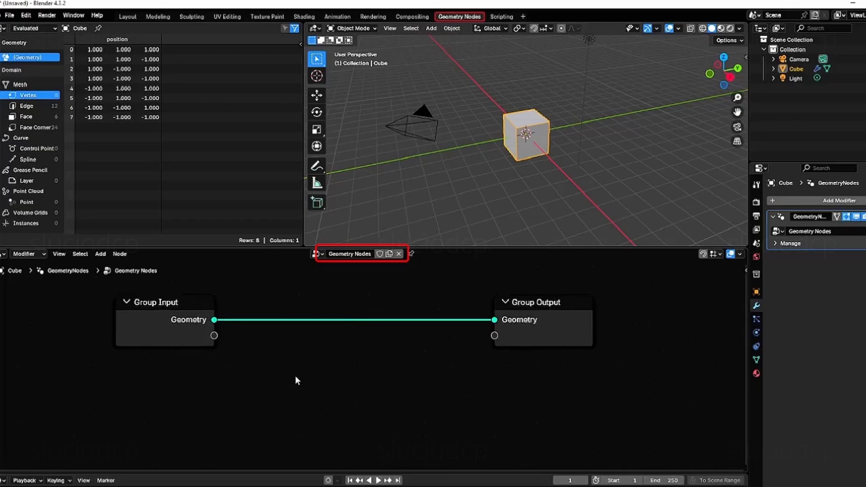
Cut the link between Group Input and Group Output, and feed a new Cylinder node's Mesh into Group Output instead.
ctrl+right_drag(334, 286, 334, 286)
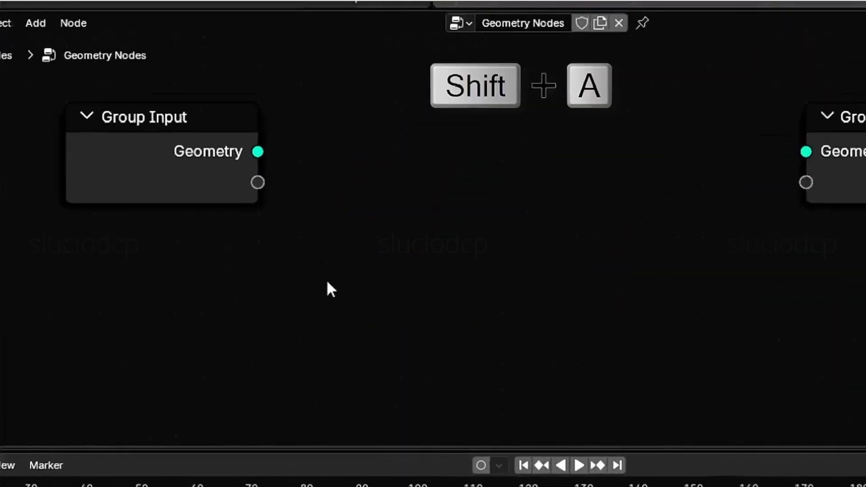
key(shift+a)
mouse_move(254, 381)
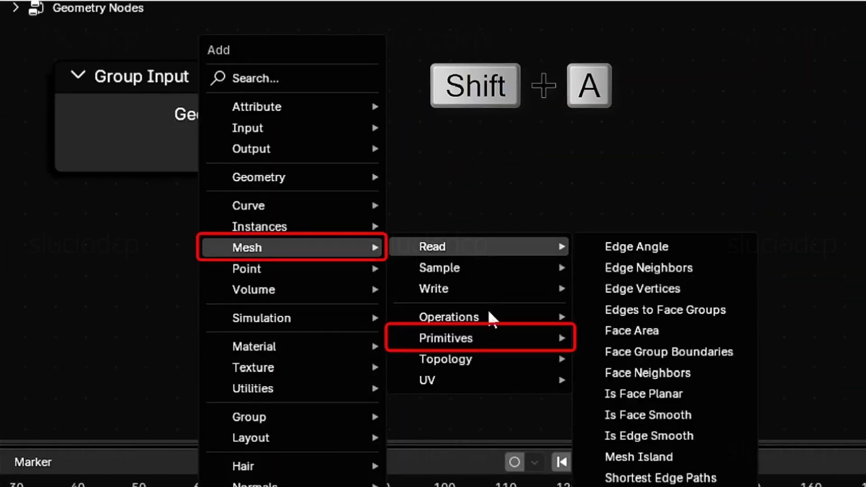
click(485, 337)
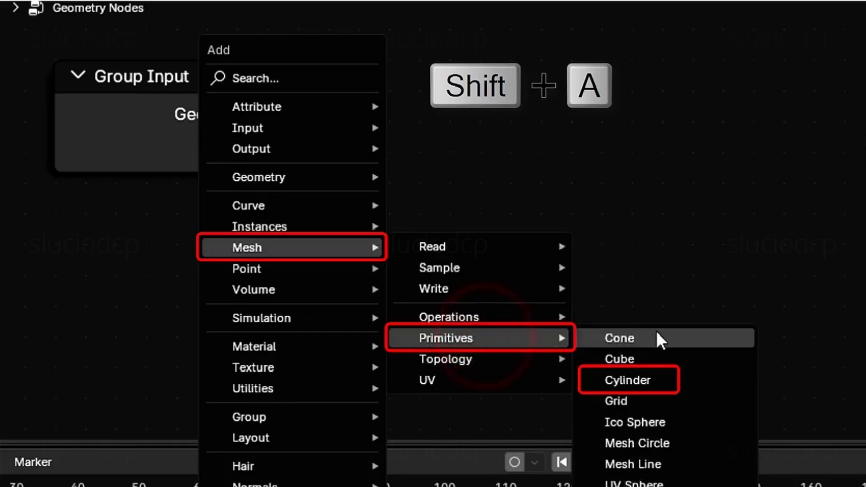
click(659, 375)
click(332, 51)
drag(545, 106, 865, 115)
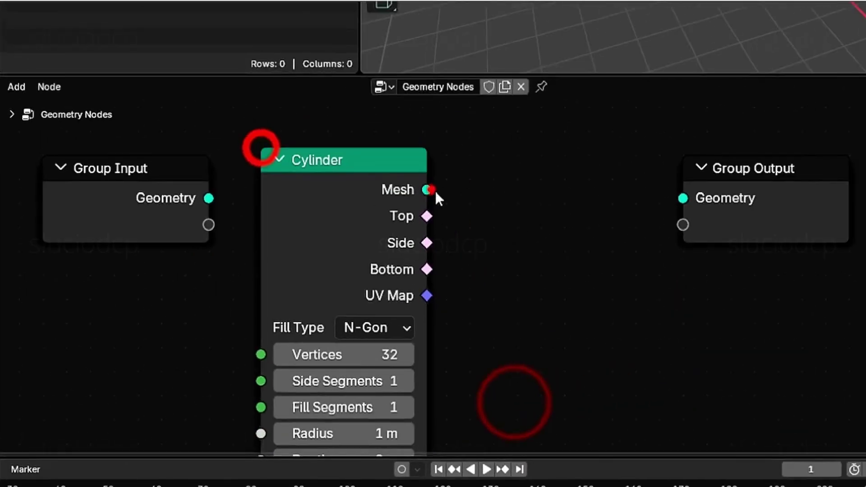
Set the Cylinder node to 4 vertices, 50 side segments and a depth of 20 m.
middle_drag(344, 354, 359, 307)
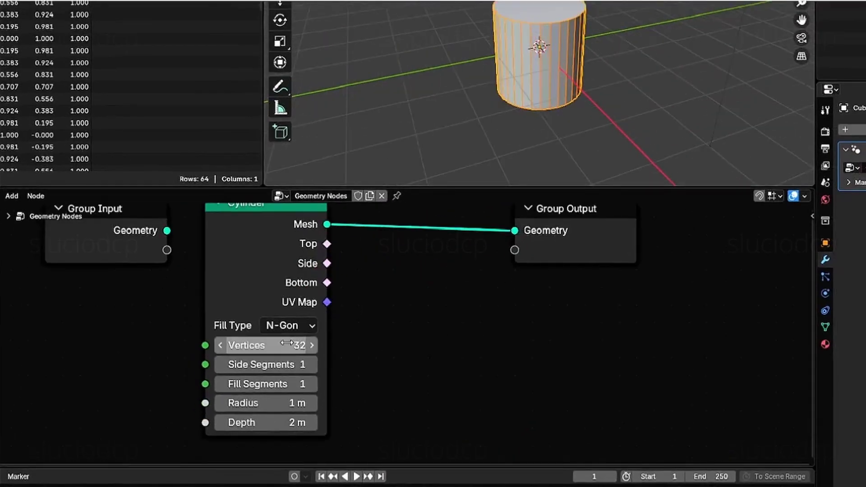
text(4)
key(Return)
middle_drag(356, 349, 347, 367)
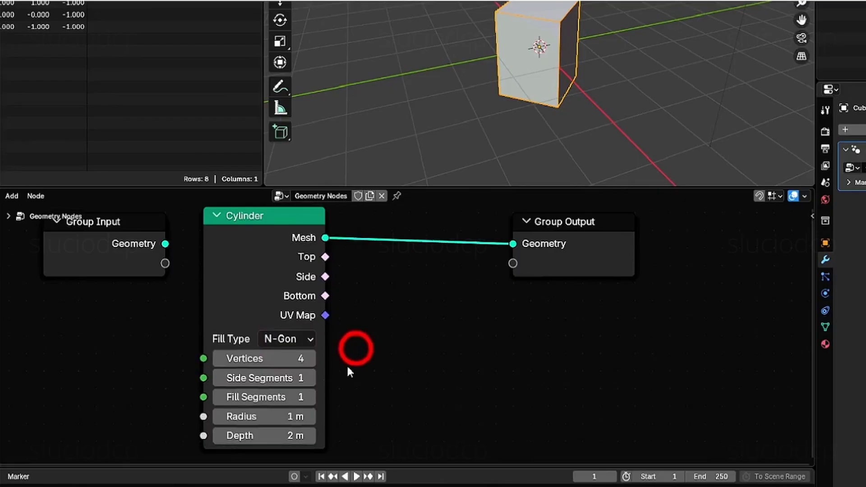
click(279, 434)
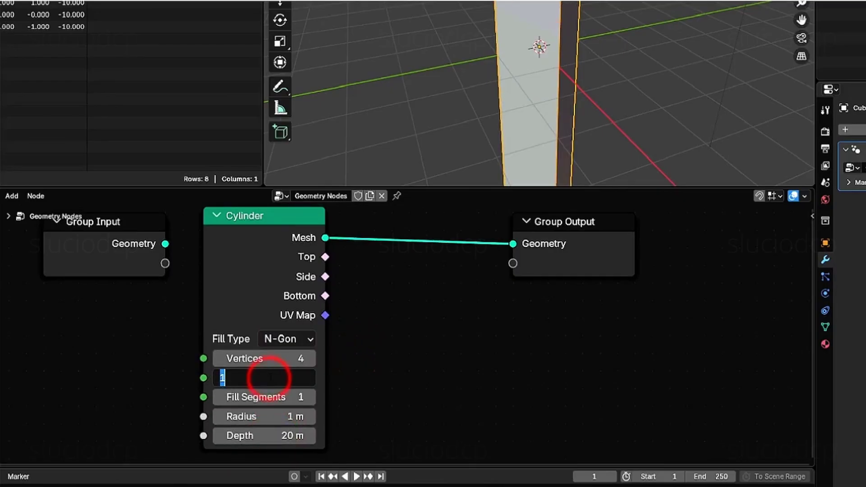
text(50)
key(Return)
Move the Group Input and Cylinder nodes farther from Group Output to make room between them.
scroll(402, 392, down, 10)
drag(240, 288, 9, 292)
drag(299, 285, 97, 288)
scroll(167, 381, up, 6)
Insert a Transform Geometry node on the link between Cylinder and Group Output.
middle_drag(167, 381, 406, 387)
scroll(307, 356, up, 5)
key(shift+a)
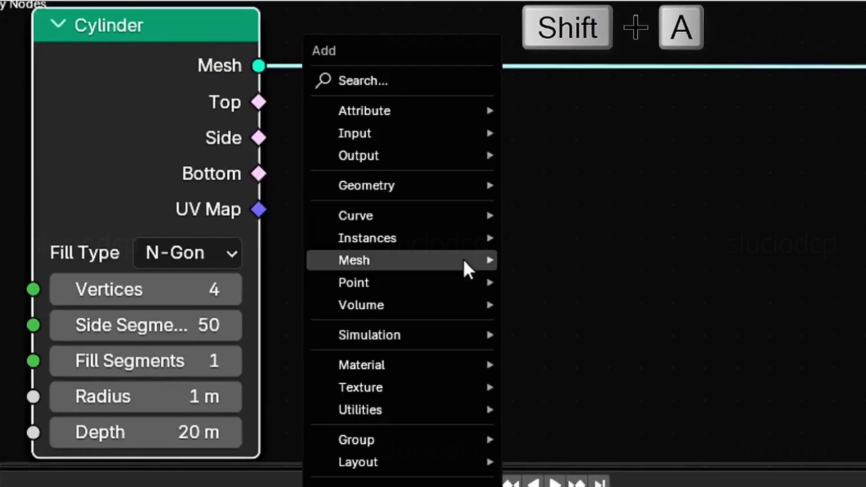
click(462, 186)
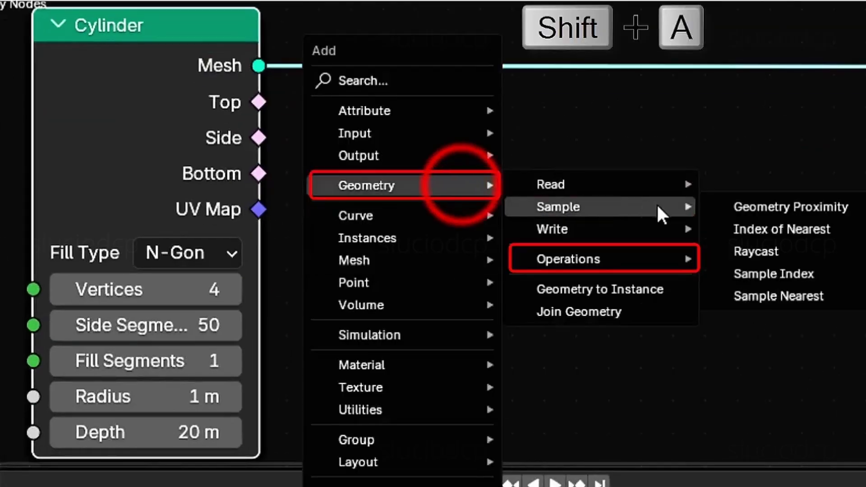
click(653, 260)
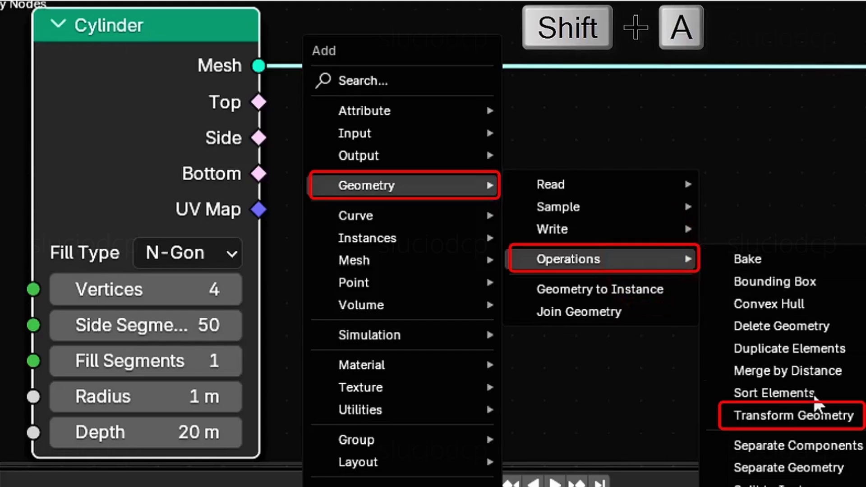
click(812, 415)
click(437, 11)
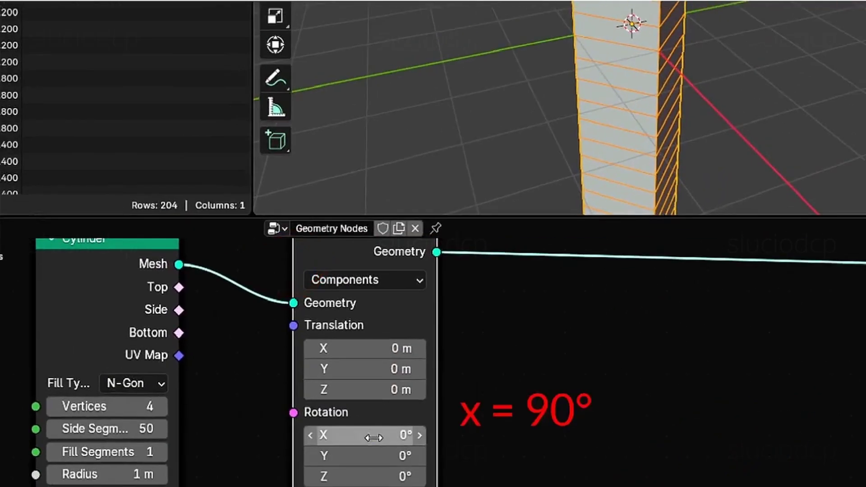
Set the Transform Geometry node's rotation to 90° on X and 45° on Y so the bar lies flat.
click(527, 333)
text(90)
key(Return)
click(366, 457)
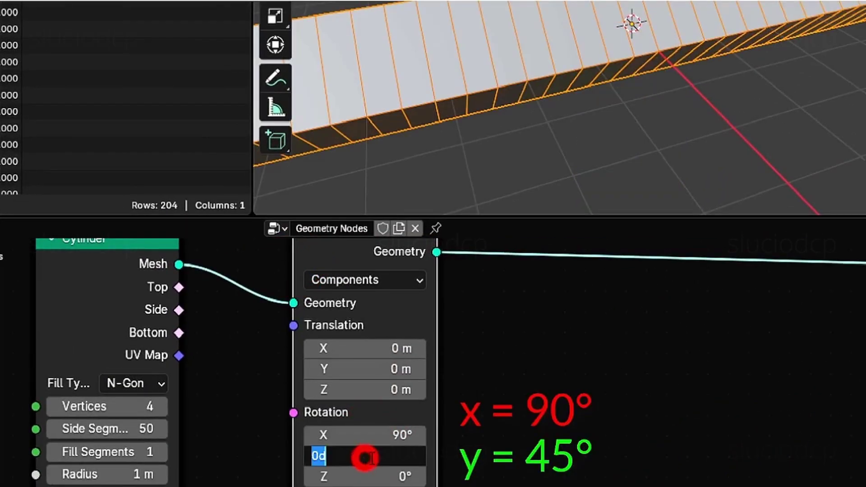
key(Return)
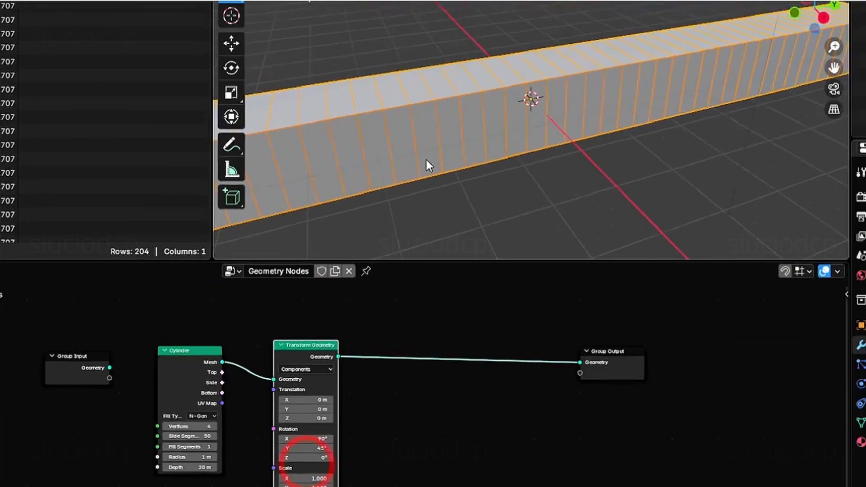
scroll(427, 160, down, 3)
middle_drag(426, 160, 432, 140)
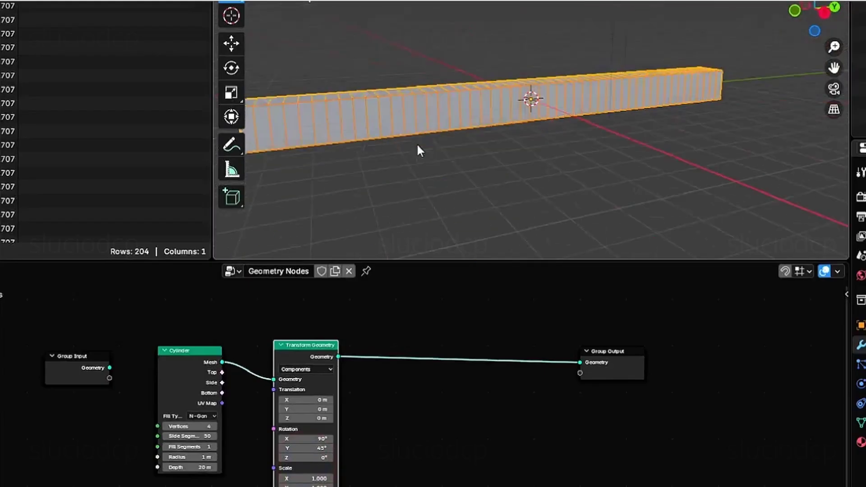
middle_drag(431, 140, 394, 158)
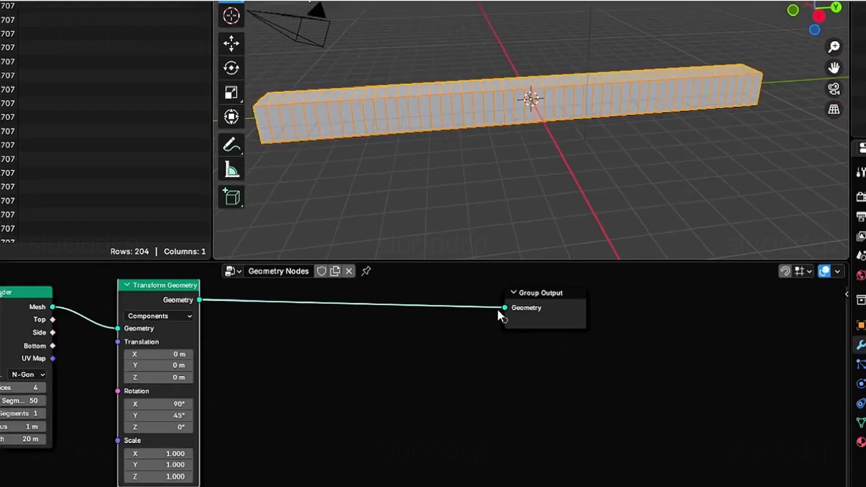
Move Group Output farther from Transform Geometry and insert a Join Geometry node between them.
middle_drag(498, 311, 402, 385)
drag(459, 370, 629, 362)
key(shift+a)
click(429, 406)
click(375, 347)
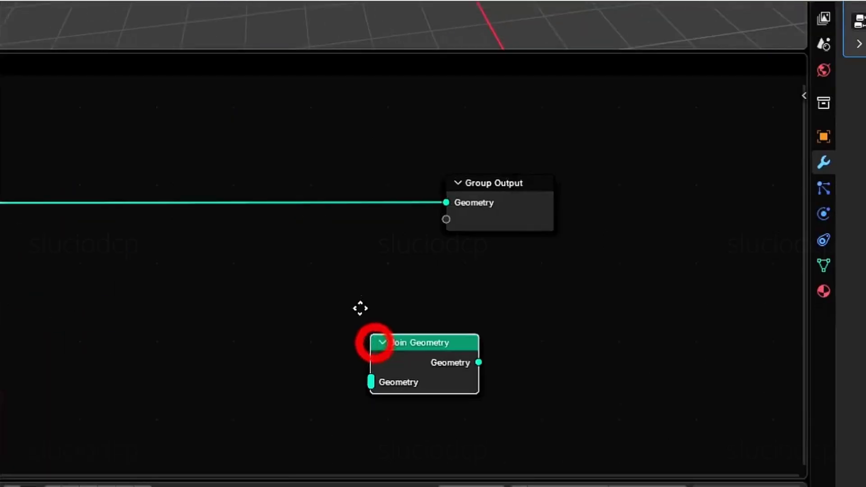
click(320, 167)
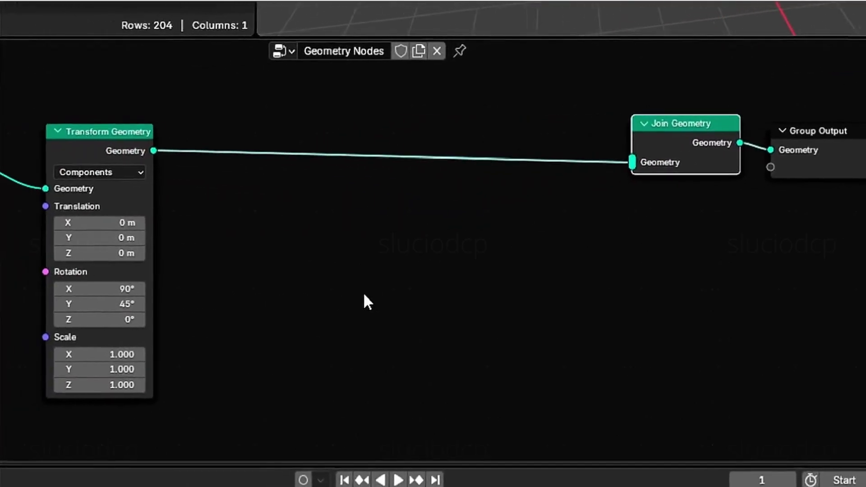
Add a Spiral curve node below the main link and connect its Curve output to Join Geometry.
key(shift+a)
click(364, 292)
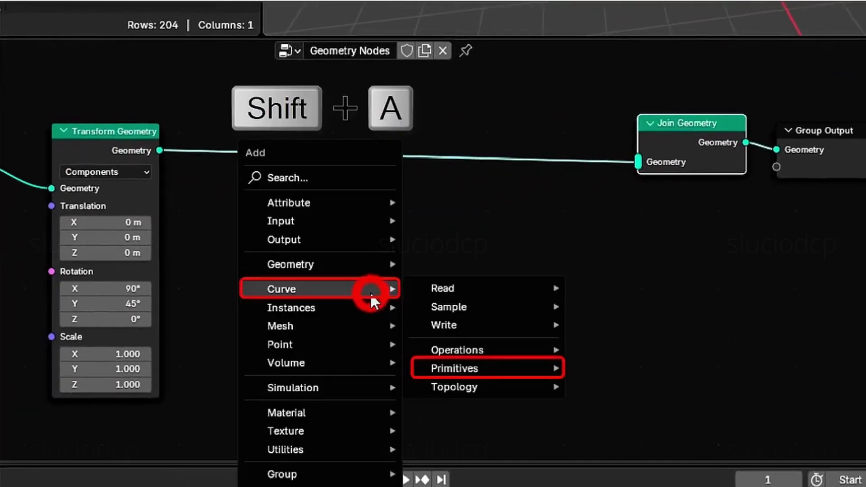
mouse_move(461, 296)
click(481, 373)
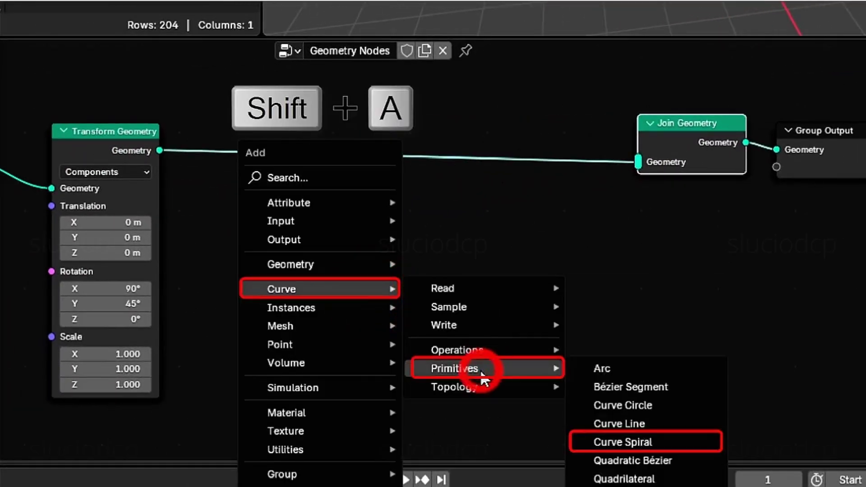
click(649, 444)
click(244, 188)
scroll(397, 261, up, 6)
middle_drag(450, 288, 389, 370)
drag(223, 285, 671, 205)
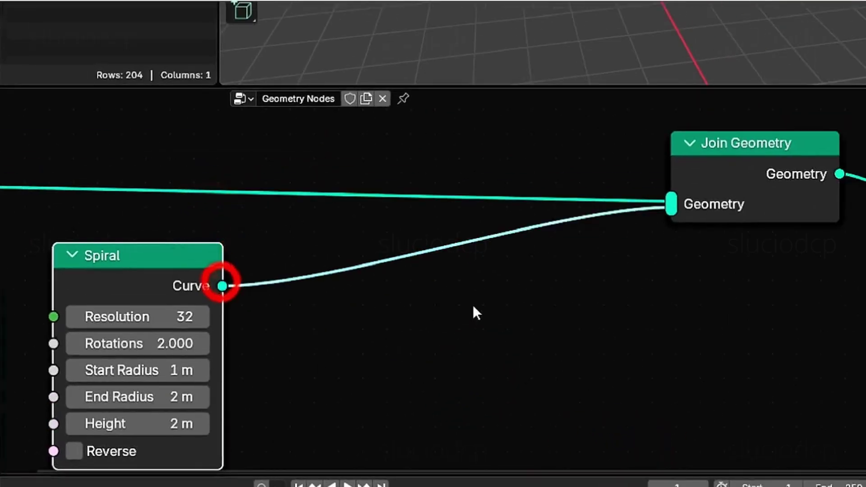
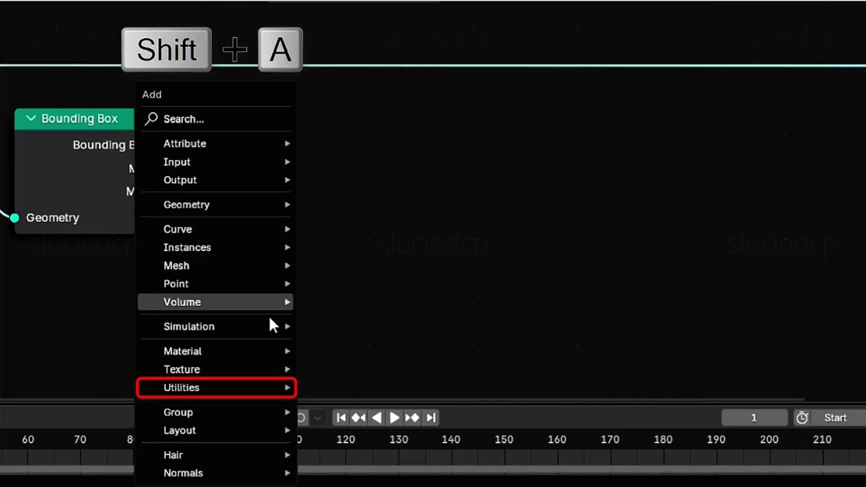
Add a Map Range node beside Bounding Box and set its data type to Vector.
click(249, 388)
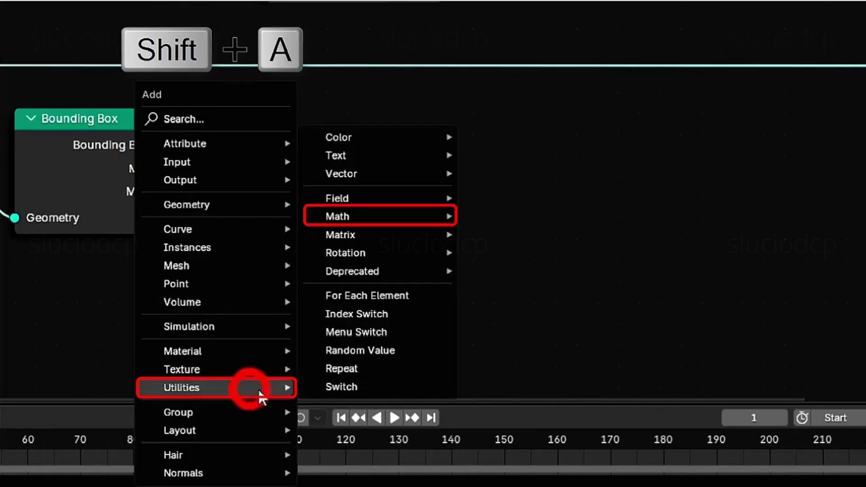
click(375, 219)
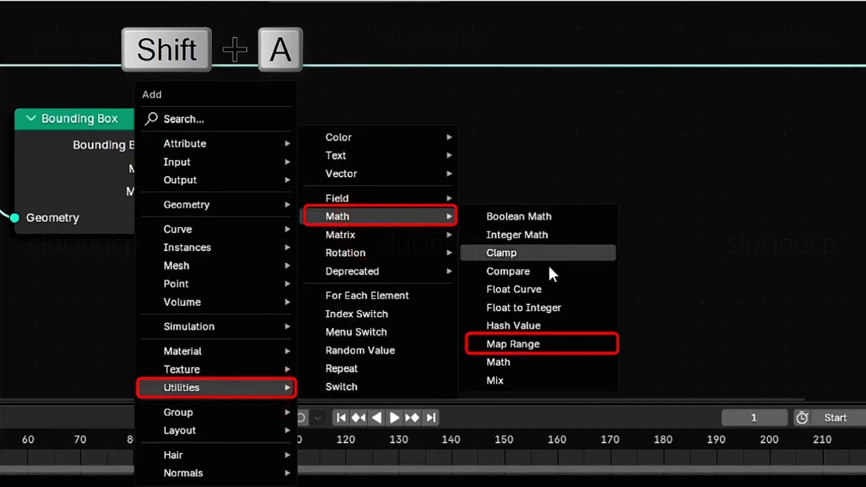
click(561, 347)
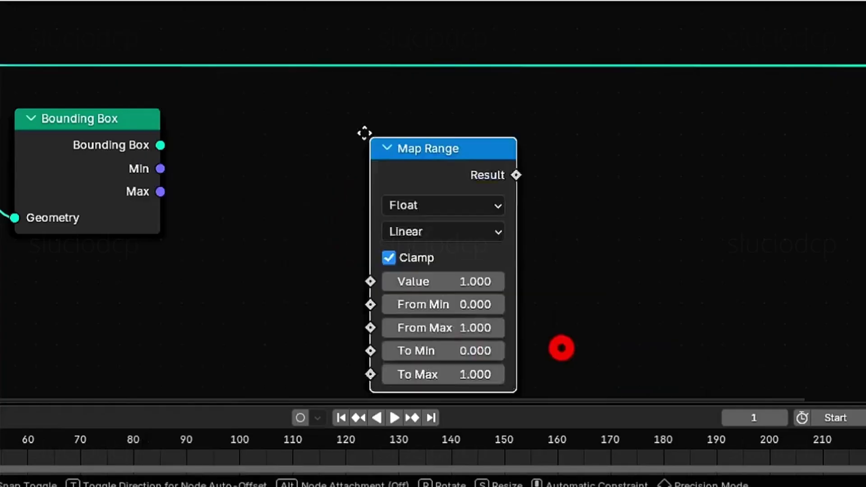
click(265, 104)
scroll(265, 104, up, 2)
click(316, 162)
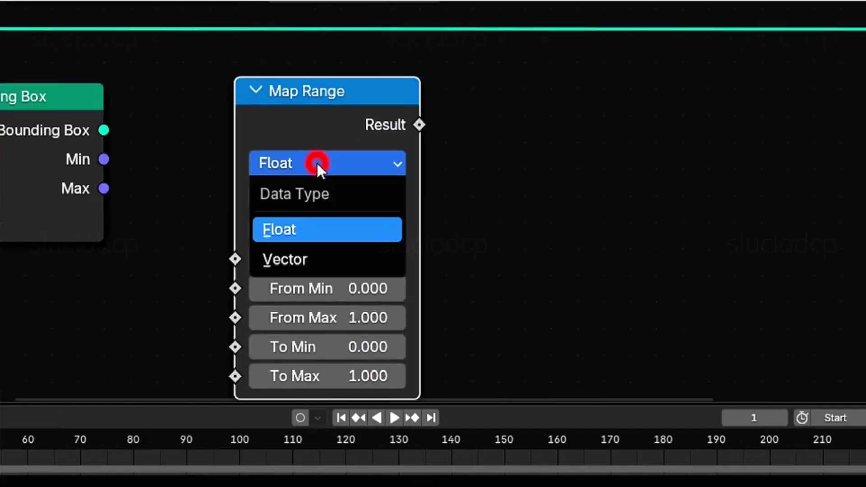
click(317, 261)
Connect Bounding Box's Min and Max to Map Range's From Min and From Max, and lower Bounding Box to line up with those inputs.
scroll(518, 280, down, 2)
scroll(515, 273, down, 1)
middle_drag(515, 274, 521, 217)
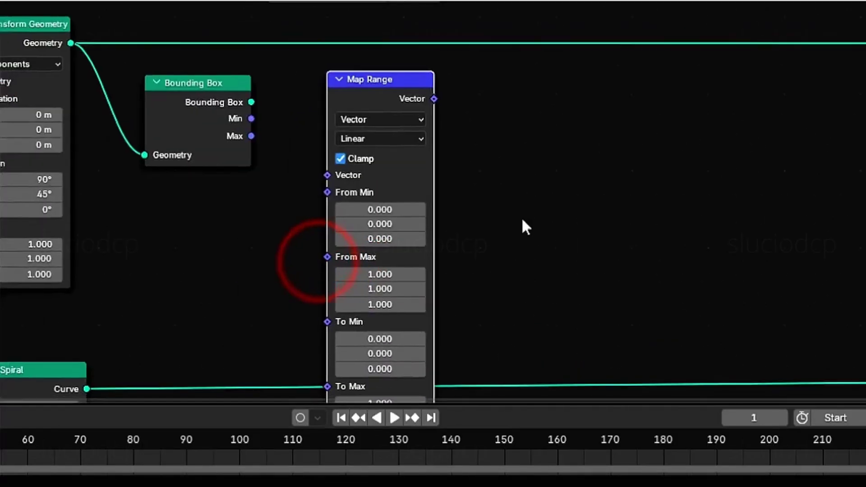
scroll(368, 195, up, 3)
drag(222, 97, 312, 188)
drag(218, 117, 314, 211)
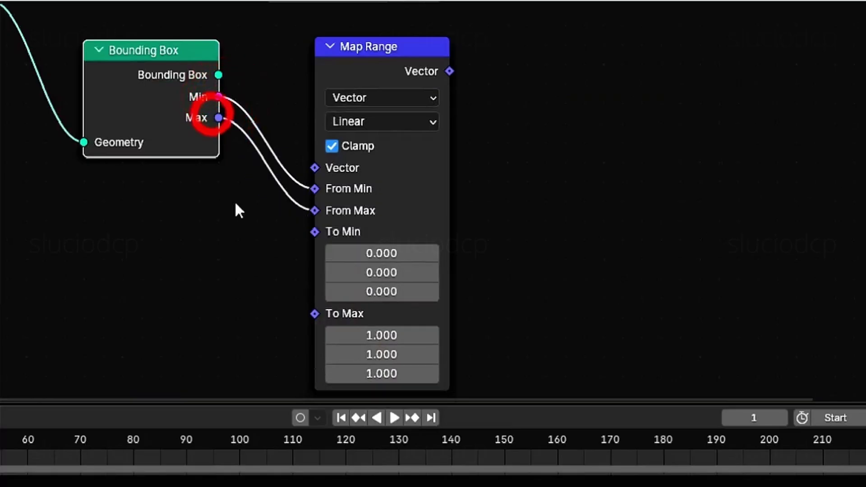
scroll(197, 217, down, 2)
drag(194, 87, 198, 167)
scroll(192, 273, up, 2)
scroll(188, 267, up, 1)
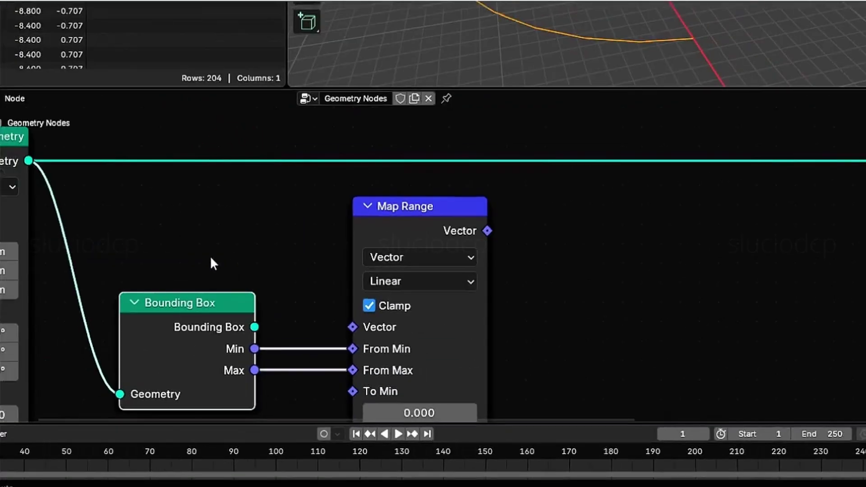
Add a Position node above Bounding Box and connect its output to Map Range's Vector input.
key(shift+a)
mouse_move(141, 5)
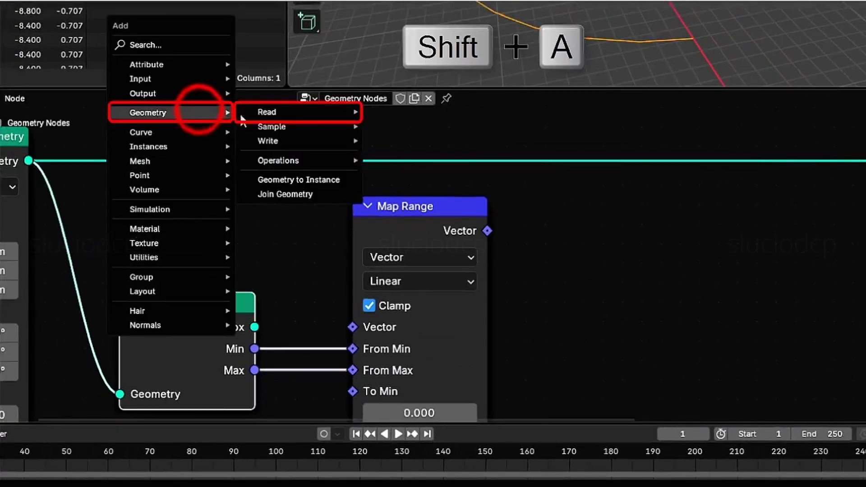
mouse_move(272, 121)
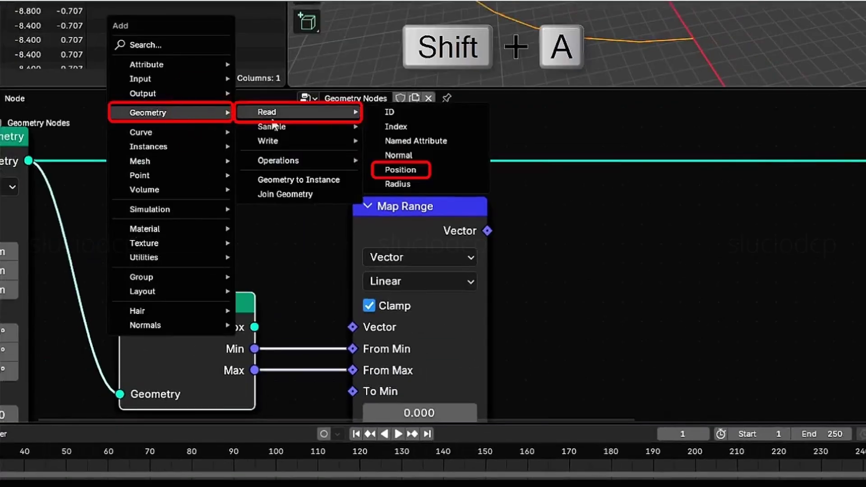
click(422, 170)
click(120, 233)
drag(255, 270, 300, 275)
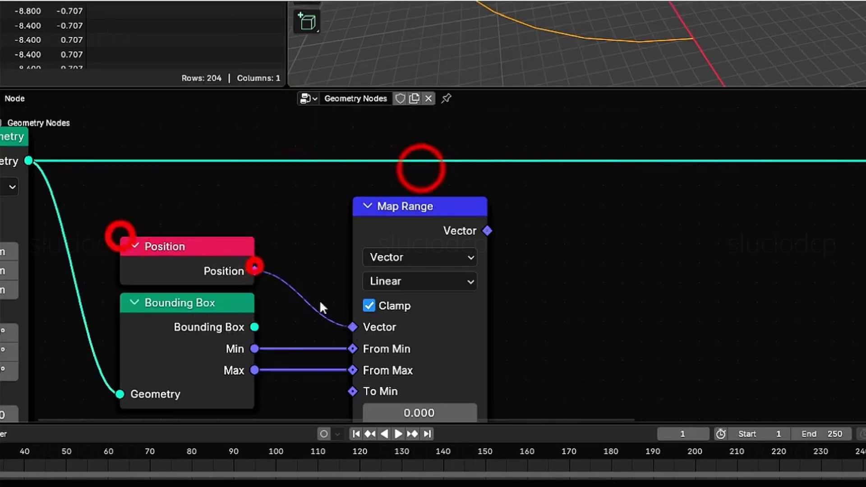
Add a Sample Curve node below the link coming from Spiral.
scroll(319, 300, down, 8)
scroll(334, 384, up, 6)
middle_drag(334, 406, 367, 318)
scroll(329, 289, up, 2)
key(shift+a)
click(360, 282)
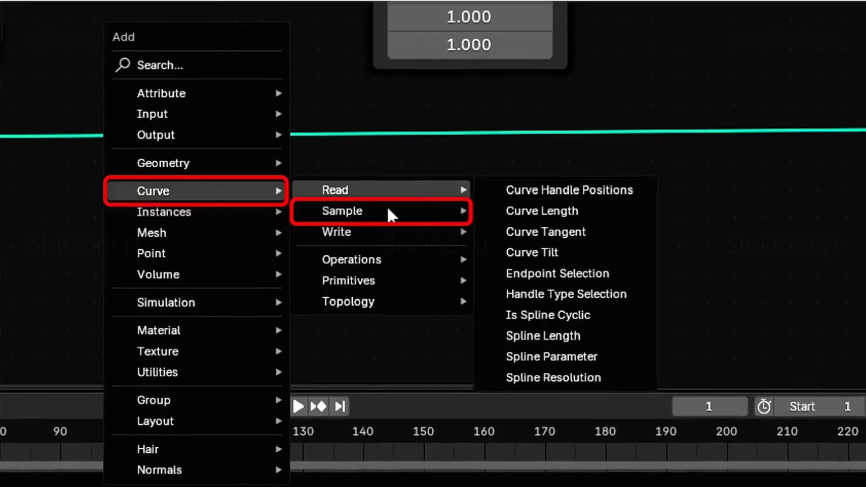
mouse_move(447, 298)
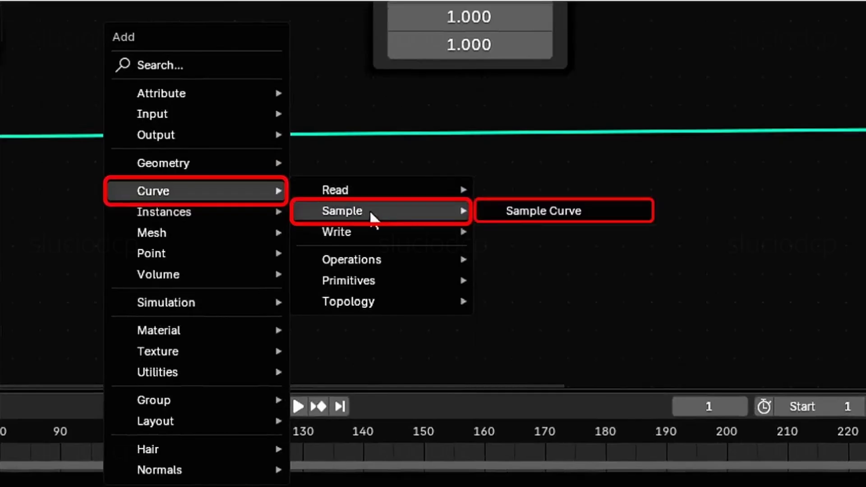
click(369, 210)
click(564, 213)
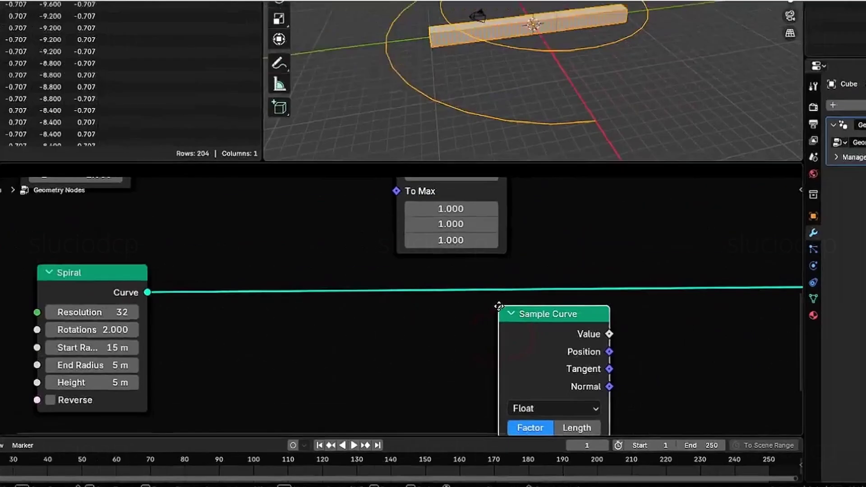
click(484, 347)
Rearrange the node tree so Sample Curve sits above the Spiral link, beside Map Range.
scroll(483, 367, down, 10)
middle_drag(402, 370, 360, 403)
drag(391, 354, 153, 271)
key(g)
click(139, 325)
drag(258, 369, 40, 367)
scroll(354, 348, up, 5)
drag(370, 394, 194, 298)
middle_drag(273, 352, 487, 352)
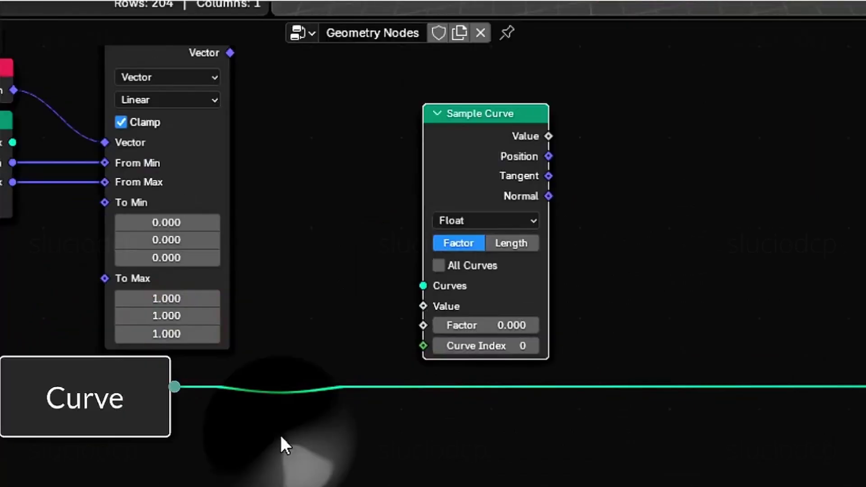
Add a reroute point on the Spiral link, connect it to Sample Curve's Curves input, and space Sample Curve away from Map Range.
shift+right_drag(280, 436, 329, 334)
drag(305, 387, 418, 287)
middle_drag(348, 367, 339, 392)
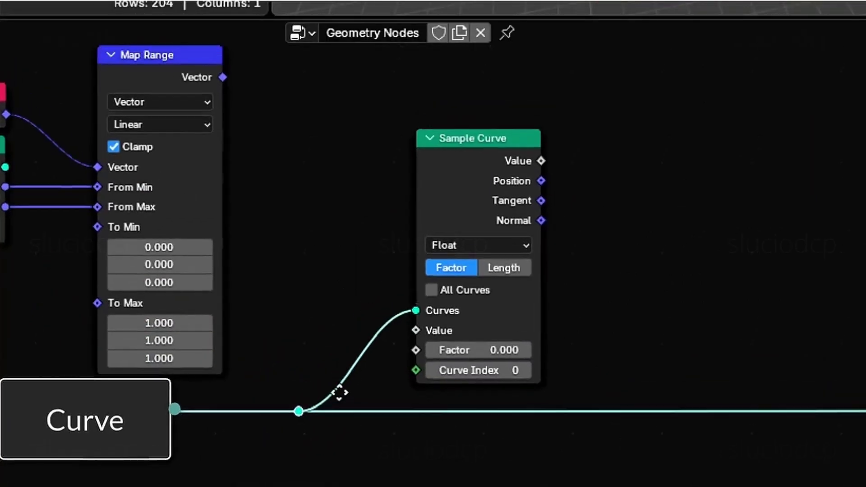
scroll(311, 302, down, 1)
middle_drag(311, 301, 301, 349)
drag(423, 231, 463, 231)
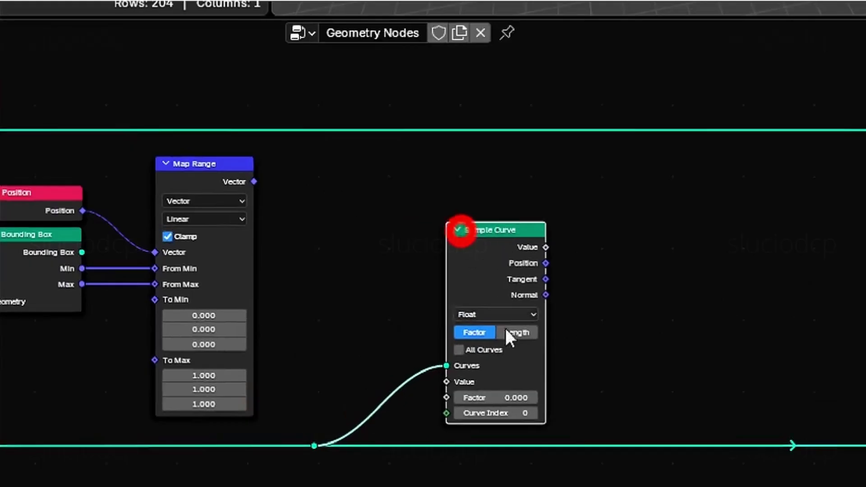
Insert a Set Position node on the bar's geometry link just before Join Geometry.
scroll(531, 331, up, 5)
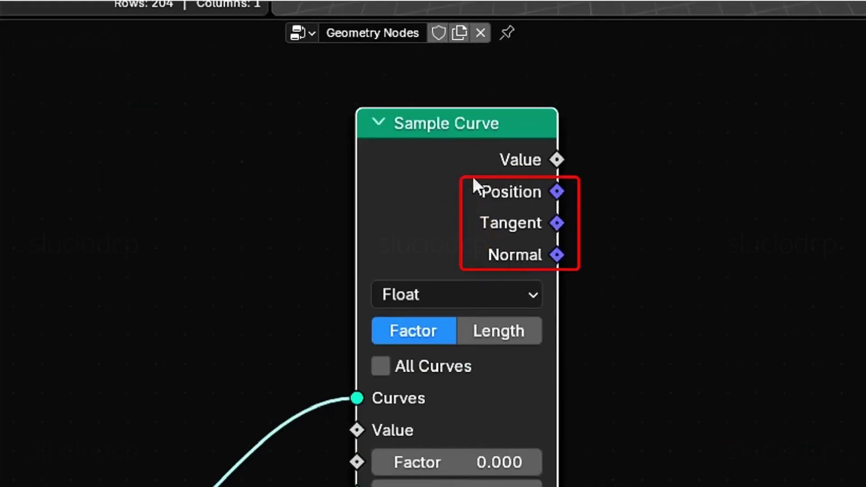
scroll(591, 272, down, 4)
mouse_move(640, 279)
middle_down()
mouse_move(581, 317)
mouse_move(461, 322)
middle_up()
scroll(583, 310, down, 7)
scroll(519, 323, down, 2)
middle_drag(578, 325, 393, 329)
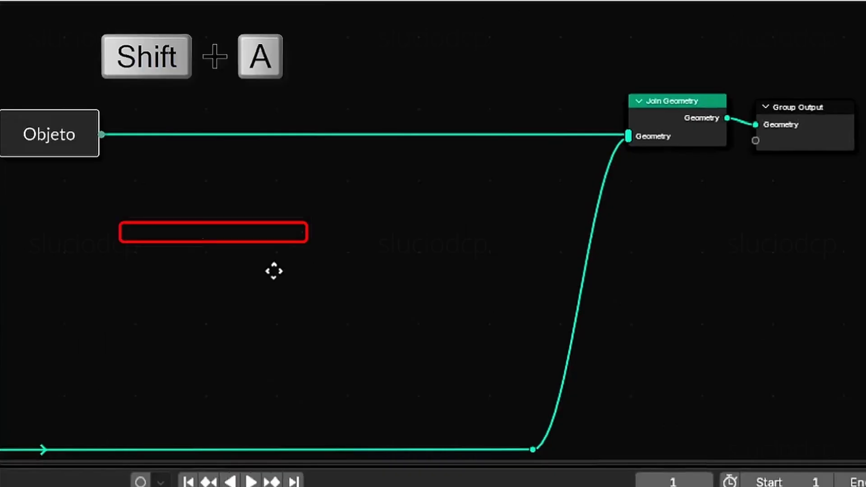
key(shift+a)
mouse_move(239, 229)
mouse_move(415, 240)
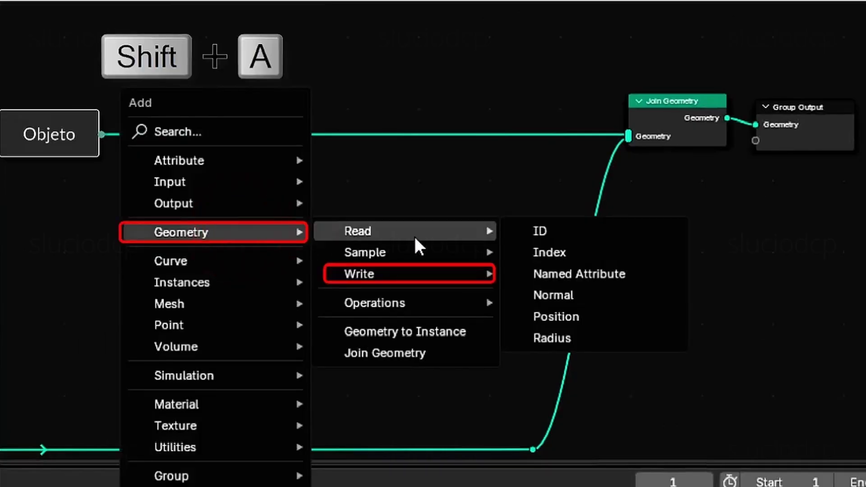
click(385, 275)
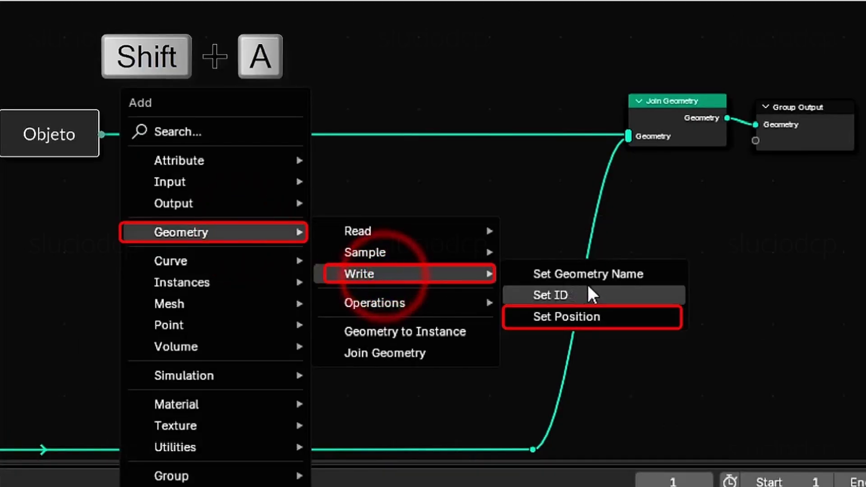
click(581, 315)
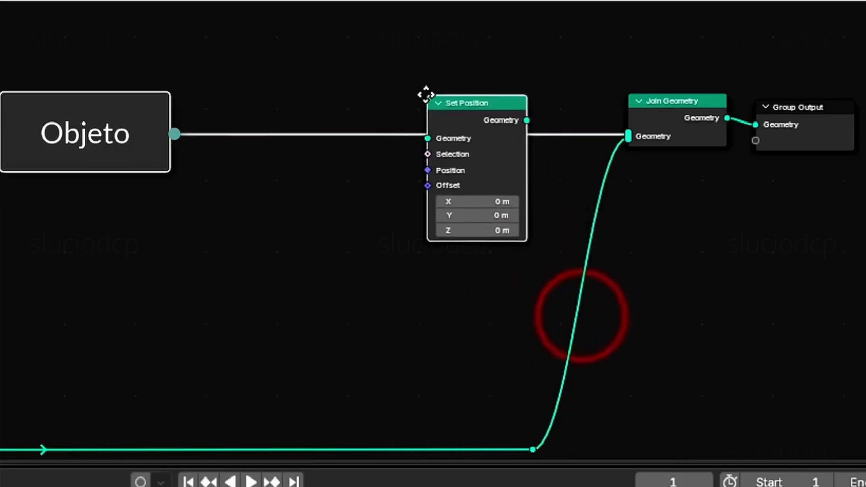
click(426, 93)
scroll(433, 173, up, 6)
middle_drag(422, 174, 176, 262)
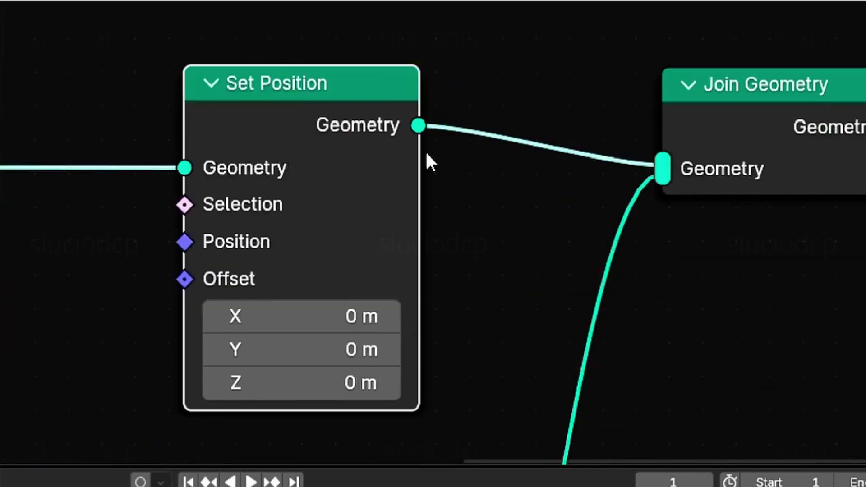
Add a Separate XYZ node after Map Range and connect Map Range's Vector output to its Vector input.
scroll(262, 334, down, 10)
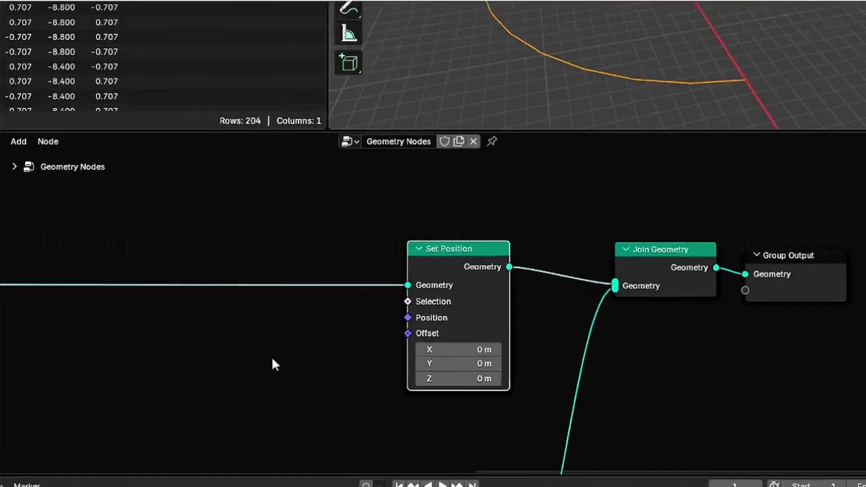
middle_drag(271, 356, 694, 365)
scroll(355, 376, up, 6)
key(shift+a)
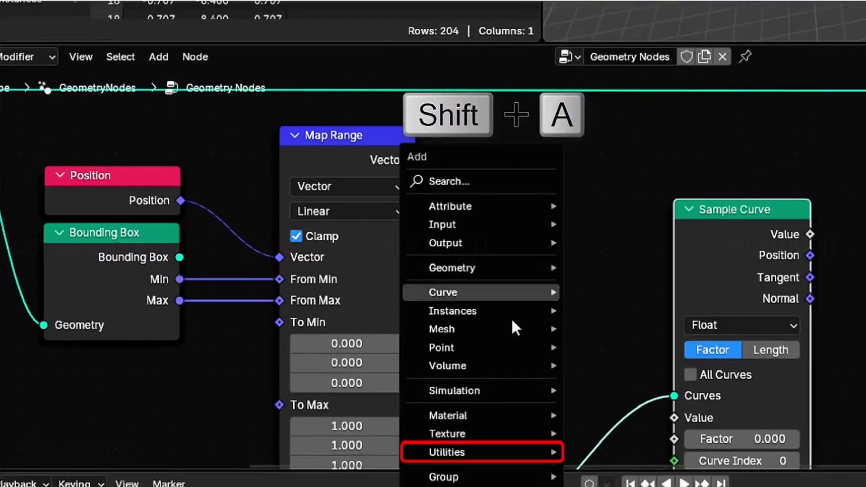
click(502, 451)
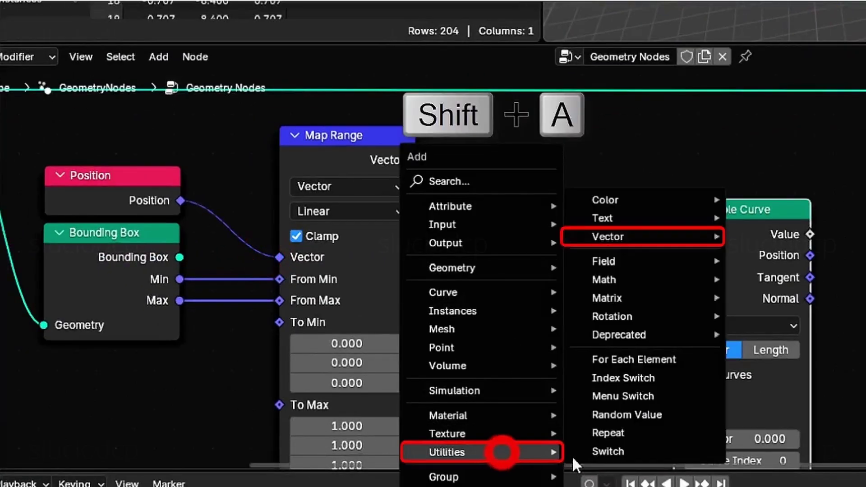
click(636, 232)
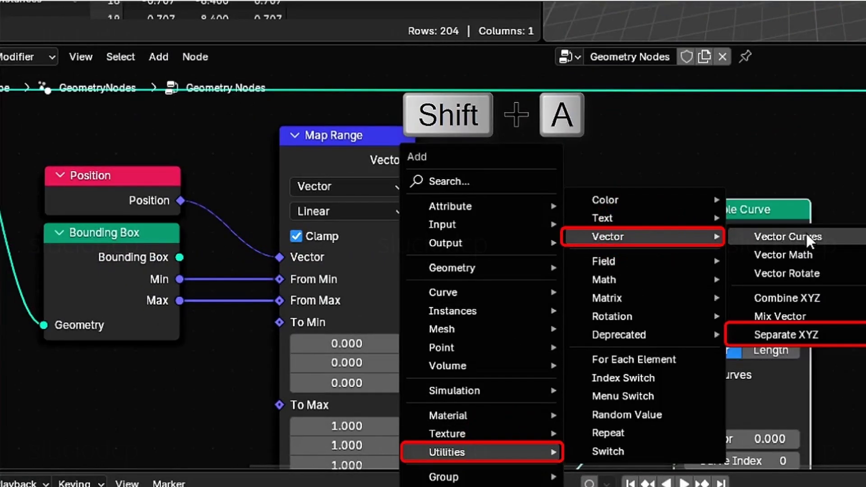
click(845, 336)
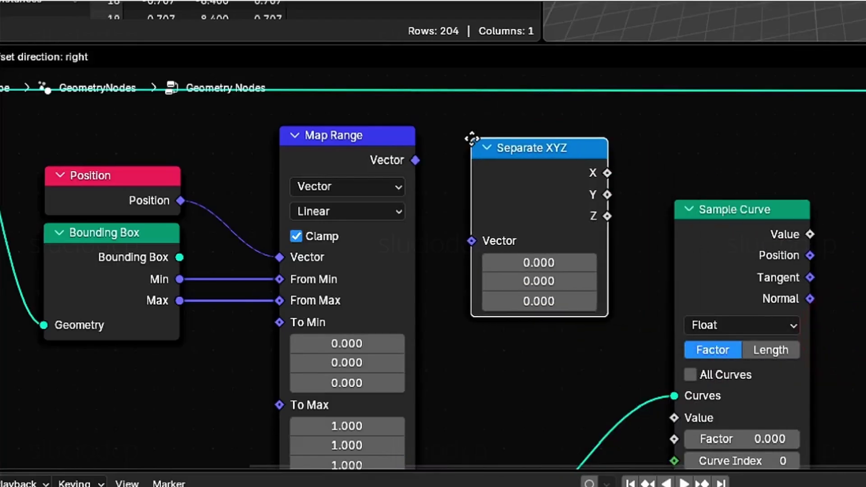
click(471, 138)
drag(484, 237, 485, 238)
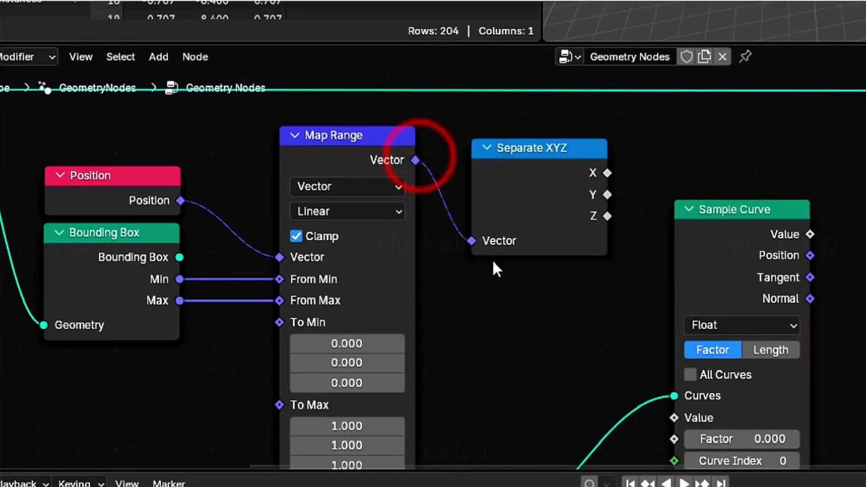
Move Sample Curve farther from Separate XYZ and connect the Y output to Sample Curve's Factor input.
scroll(664, 267, down, 5)
drag(702, 224, 827, 229)
scroll(706, 348, up, 6)
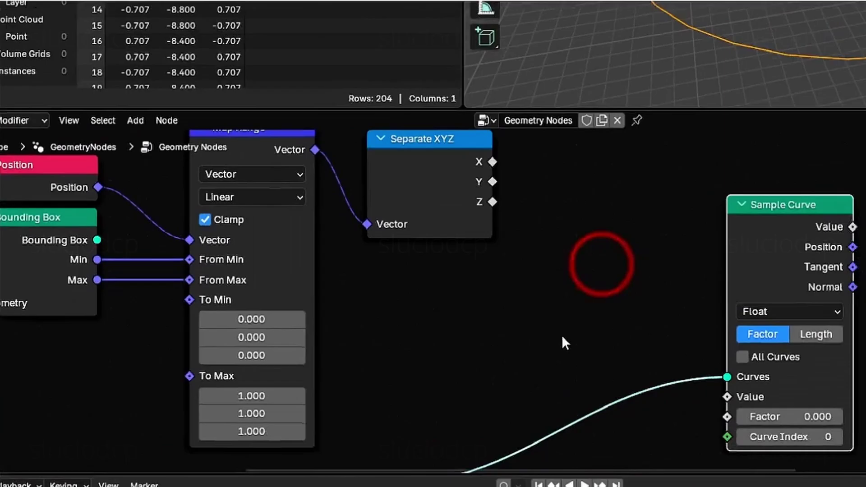
middle_drag(563, 337, 533, 360)
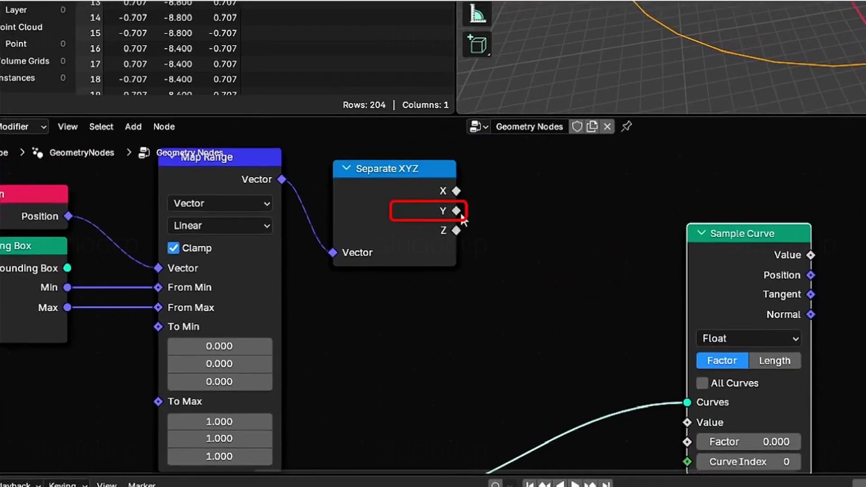
drag(457, 211, 458, 213)
drag(616, 411, 678, 425)
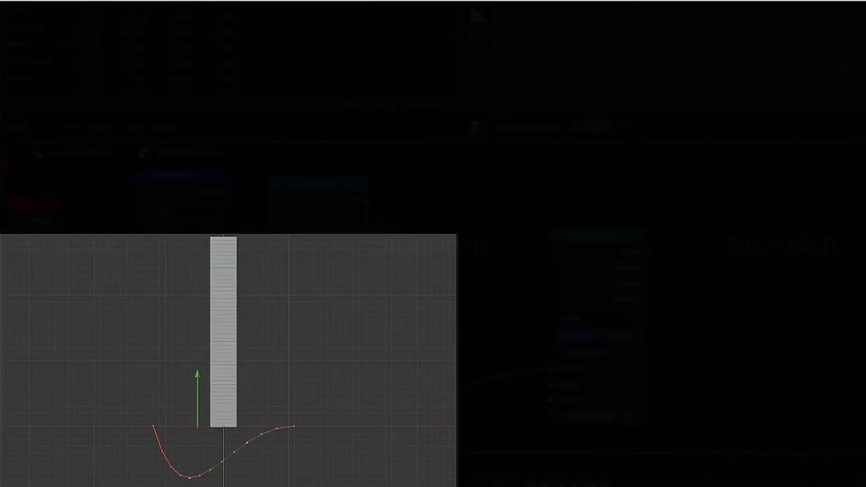
Move Set Position, Join Geometry, Group Output and the Spiral link's last reroute farther away from Sample Curve.
middle_drag(537, 386, 437, 385)
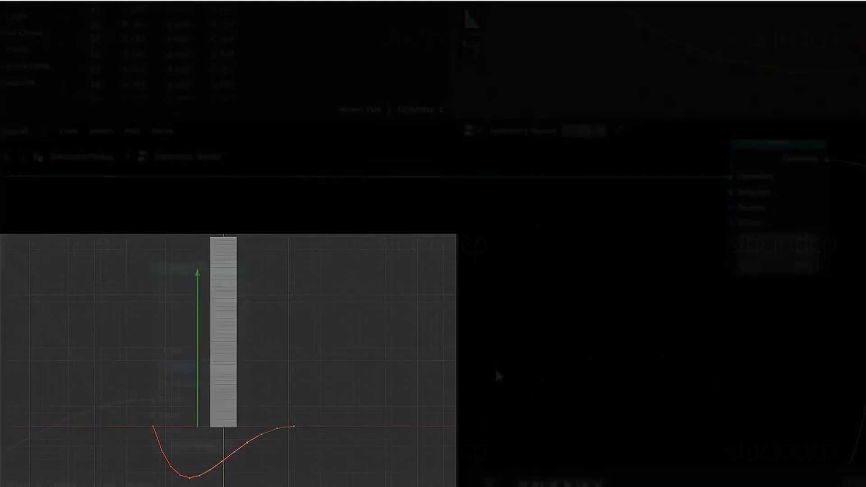
scroll(496, 374, down, 5)
drag(629, 360, 448, 280)
key(g)
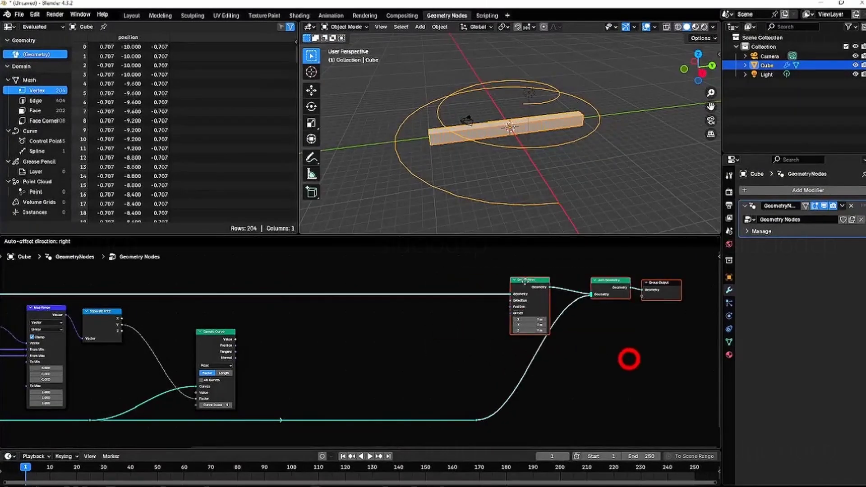
click(532, 283)
drag(456, 391, 518, 428)
key(g)
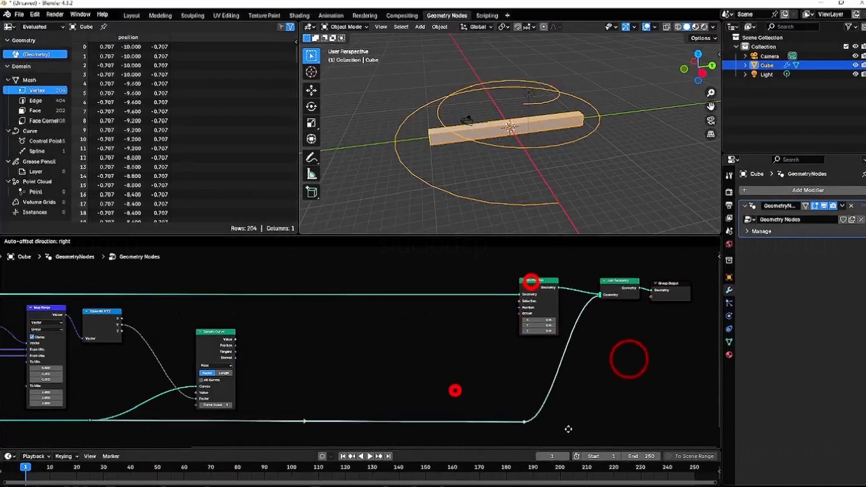
click(595, 426)
Add a Vector Math node between Sample Curve and Set Position.
scroll(365, 372, up, 4)
middle_drag(365, 372, 334, 393)
scroll(365, 378, up, 2)
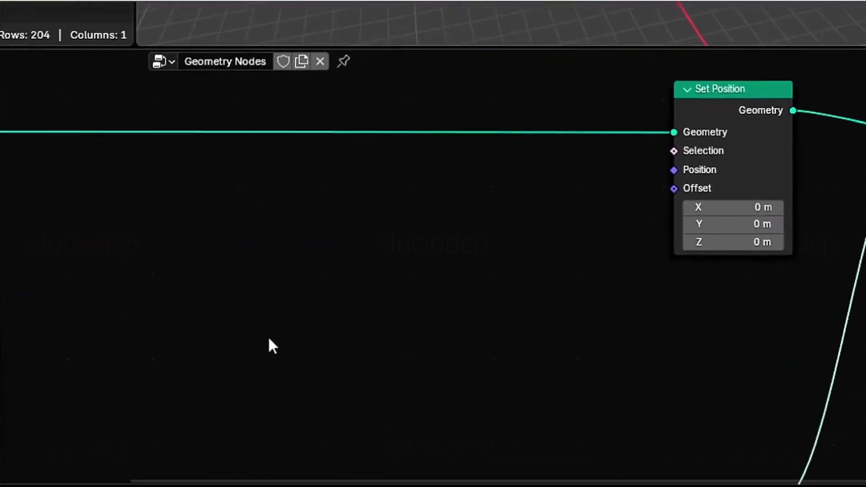
key(shift+a)
mouse_move(337, 370)
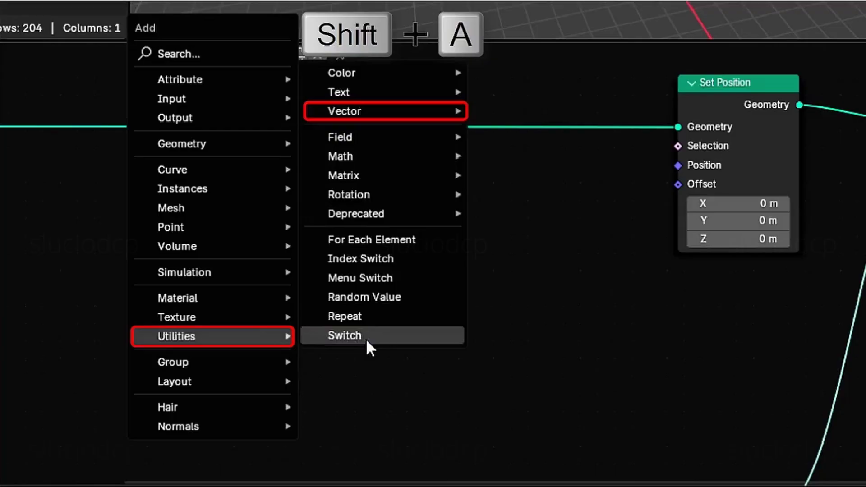
click(350, 112)
click(567, 130)
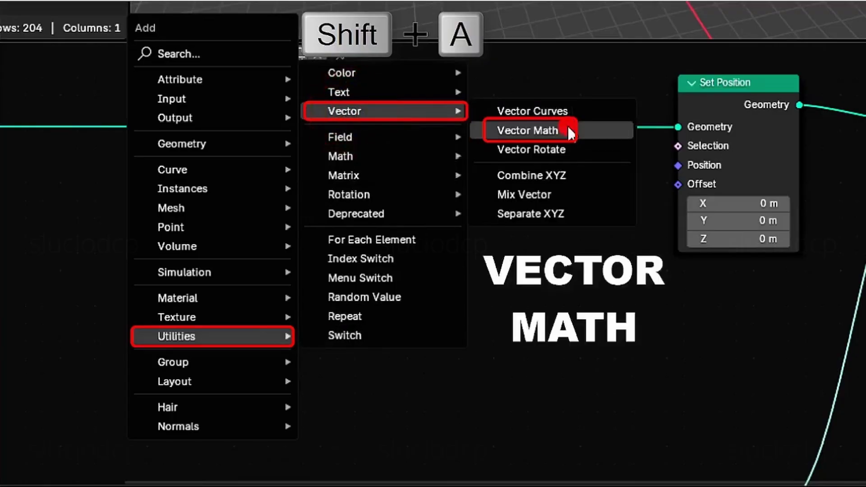
click(412, 162)
Duplicate the Add vector math node and place the copy below the original.
scroll(497, 164, up, 2)
middle_drag(629, 346, 634, 303)
click(502, 98)
key(shift+d)
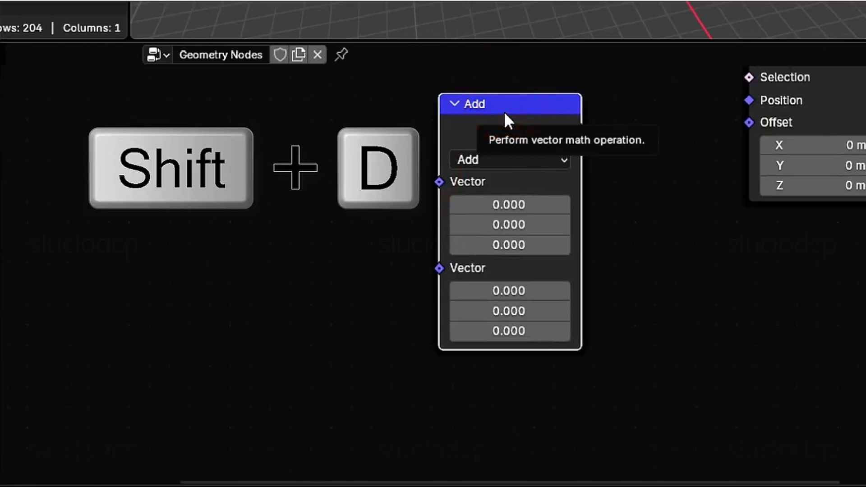
key(shift+d)
click(498, 381)
Connect the upper Add node's Vector output to the lower Add node's first Vector input.
middle_drag(482, 329, 466, 151)
drag(491, 191, 499, 223)
scroll(499, 223, down, 3)
middle_drag(499, 223, 440, 325)
drag(500, 112, 382, 385)
Add reroute points on the link between the two Add nodes so that it runs around them.
shift+right_drag(478, 124, 548, 119)
key(g)
click(590, 145)
click(560, 363)
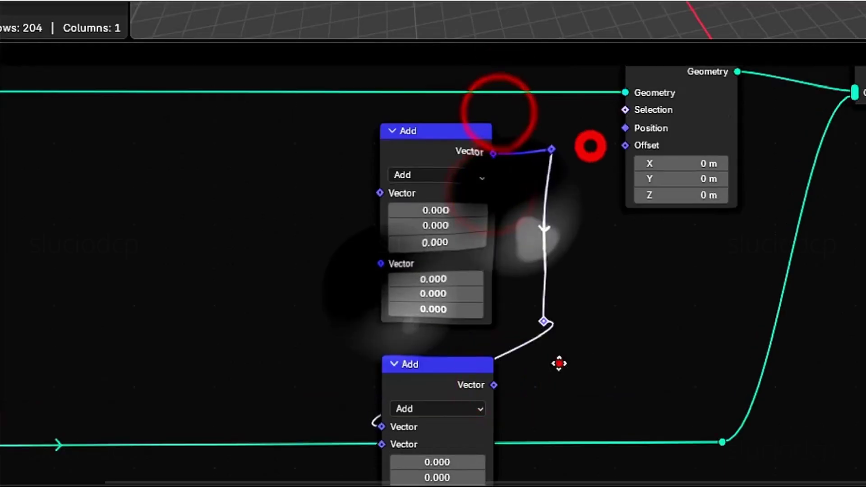
click(322, 347)
click(333, 437)
Align the reroute points beside the two Add nodes into a neat right-angled path.
drag(512, 291, 577, 338)
key(g)
click(585, 352)
drag(532, 120, 584, 165)
key(g)
click(582, 167)
Add another Vector Math node and place it next to Sample Curve's outputs.
scroll(582, 166, down, 6)
middle_drag(582, 166, 430, 178)
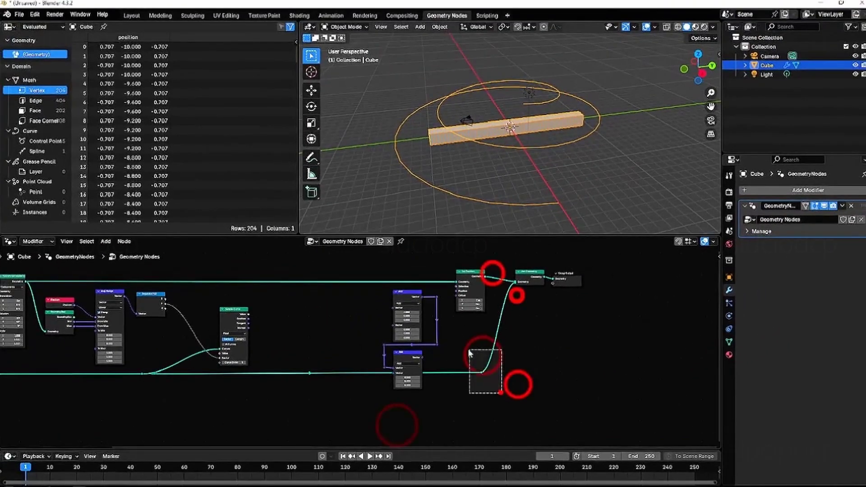
scroll(324, 400, up, 4)
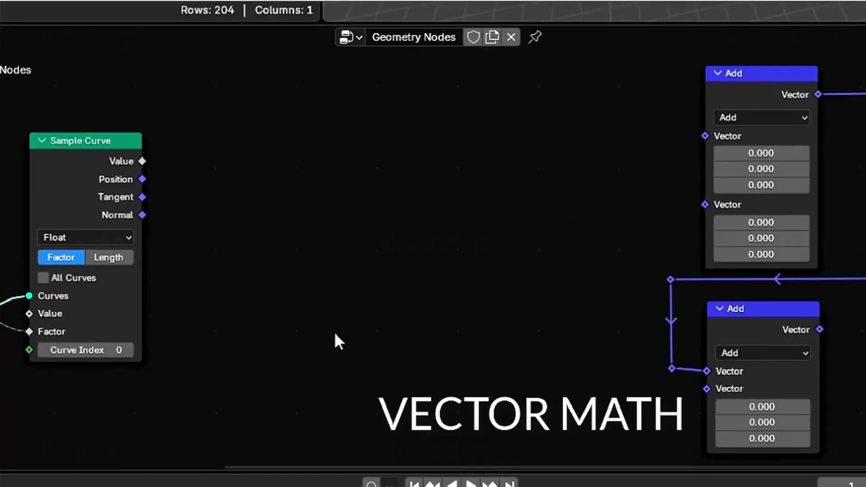
key(shift+a)
mouse_move(326, 347)
click(433, 99)
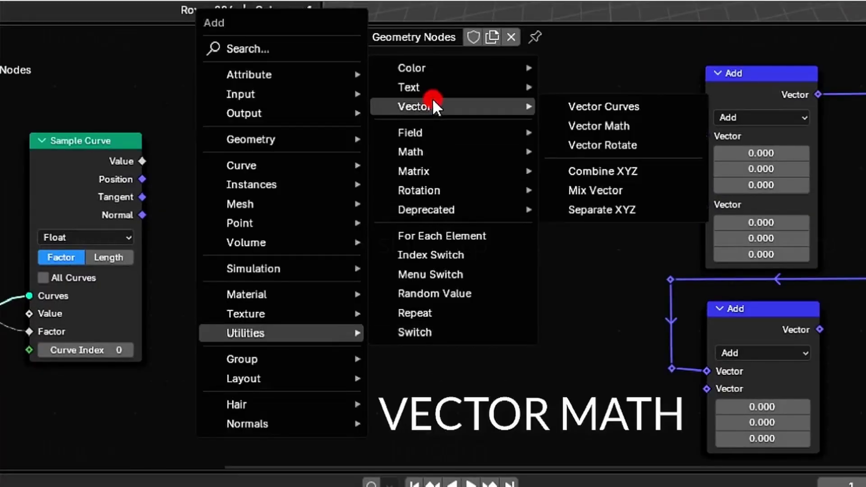
click(625, 124)
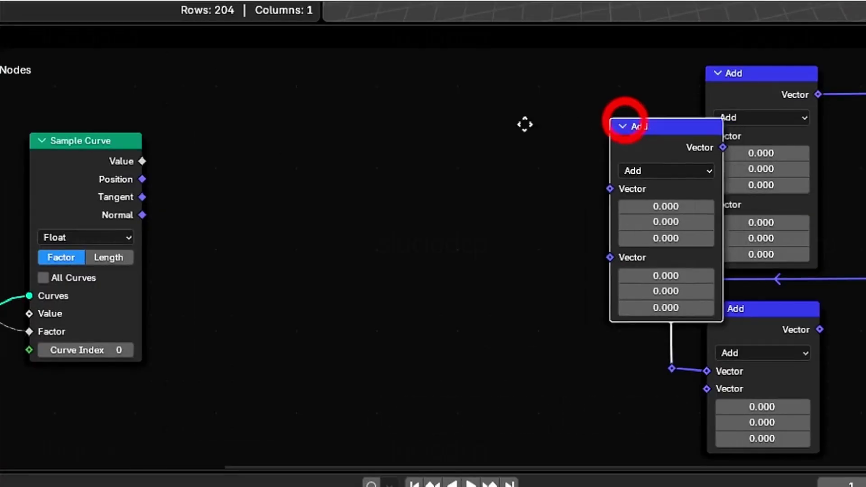
click(233, 153)
Set the operation of the Vector Math node beside Sample Curve to Cross Product.
scroll(241, 250, up, 5)
middle_drag(384, 307, 518, 330)
scroll(518, 329, up, 3)
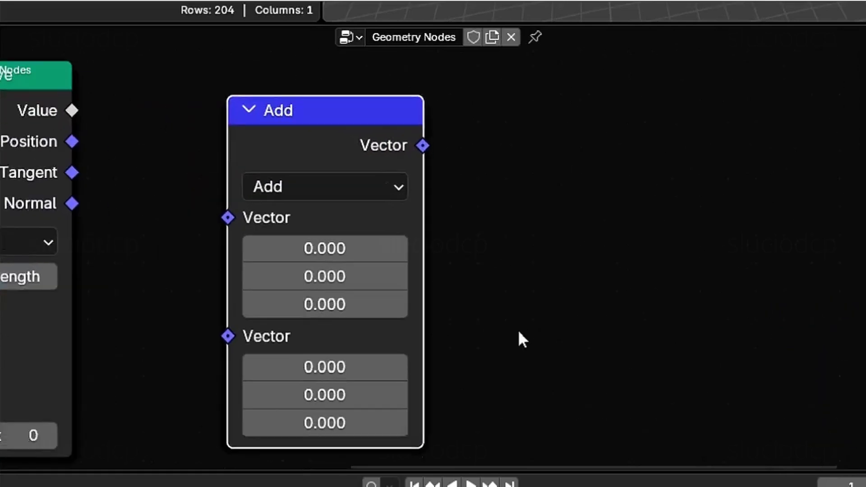
click(328, 181)
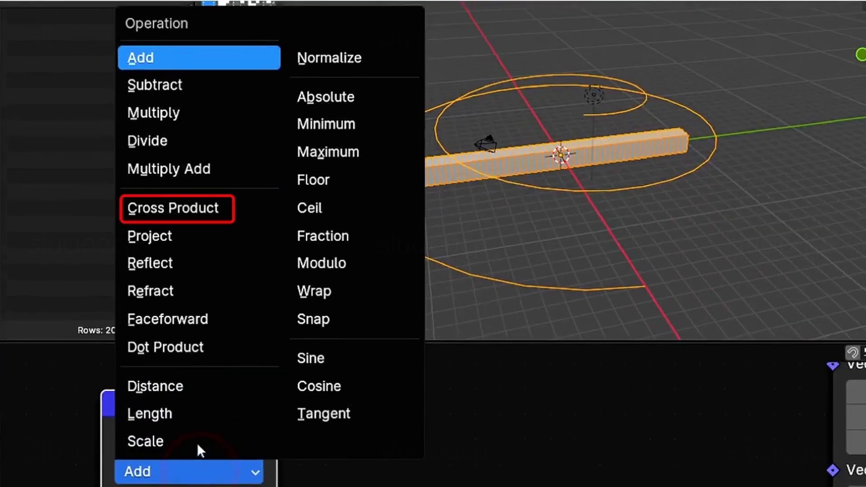
click(226, 206)
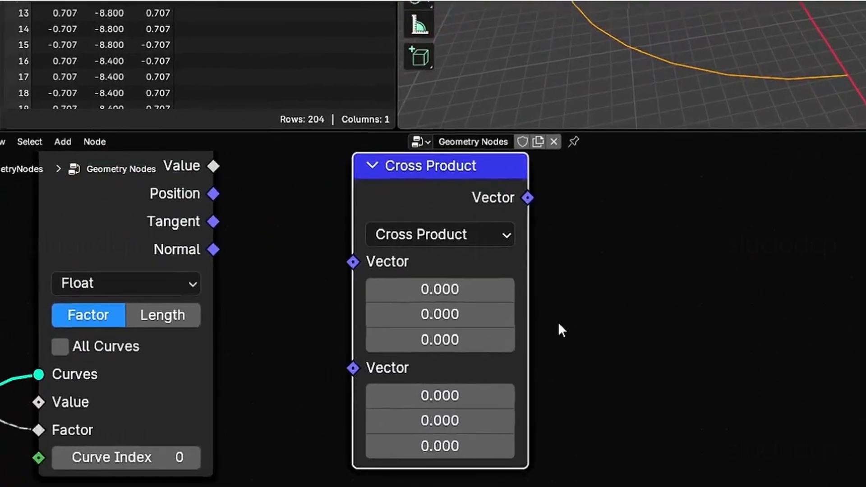
Connect Sample Curve's Tangent and Normal outputs to Cross Product's two Vector inputs and move Cross Product lower.
scroll(559, 324, down, 1)
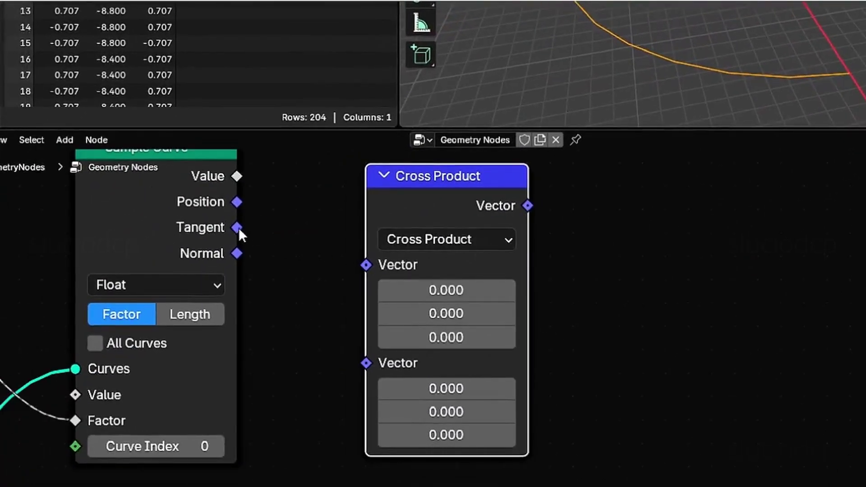
drag(239, 228, 365, 266)
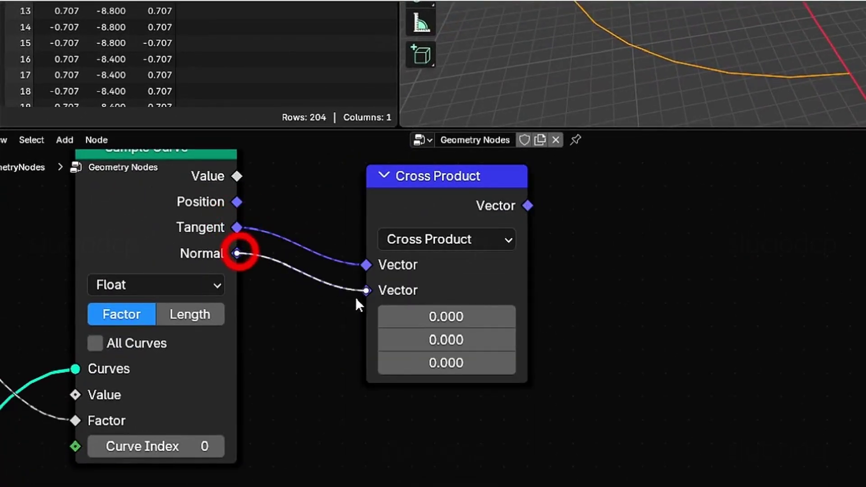
drag(356, 296, 354, 298)
middle_drag(240, 215, 266, 247)
scroll(257, 253, down, 4)
middle_drag(238, 252, 267, 278)
drag(439, 259, 487, 335)
scroll(488, 331, up, 1)
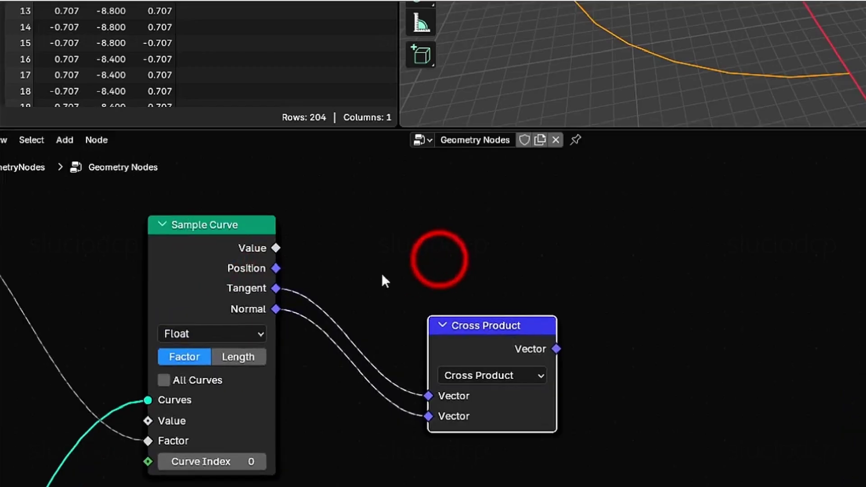
Connect Sample Curve's Position output to the upper Add node's first Vector input.
drag(261, 313, 865, 272)
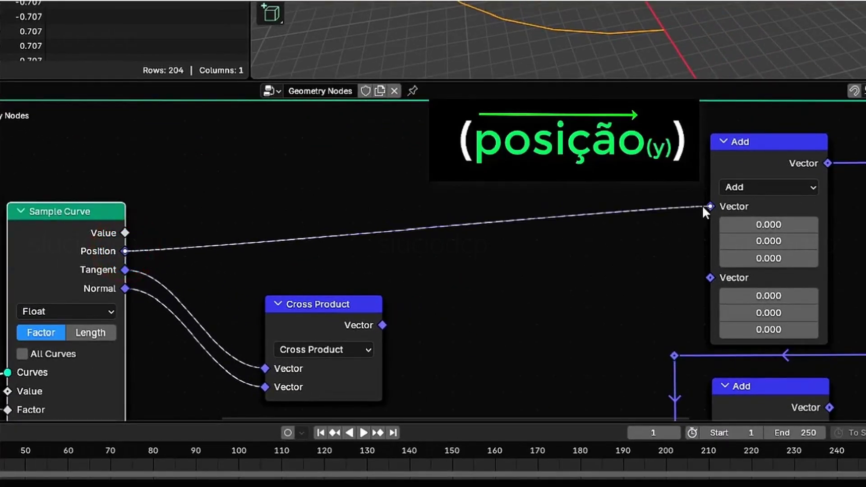
drag(703, 207, 704, 211)
middle_drag(506, 324, 507, 256)
scroll(339, 253, down, 2)
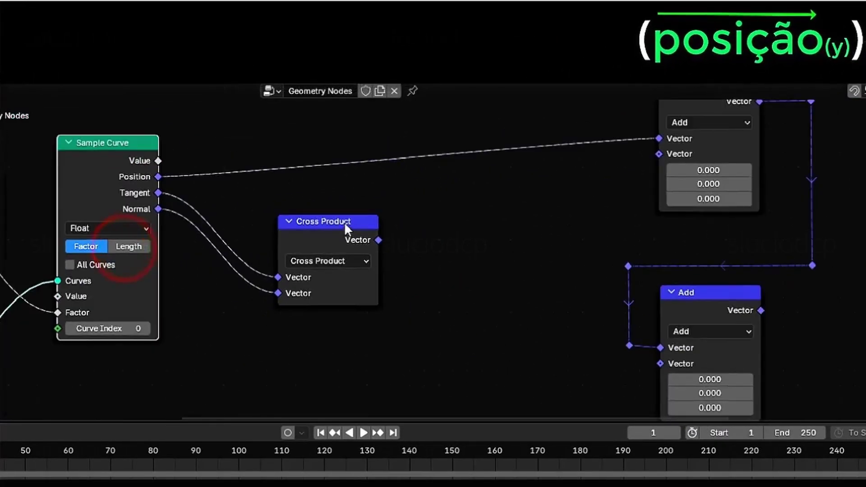
Shift Cross Product lower and add a Vector Math node between it and the Add nodes.
drag(346, 224, 362, 272)
middle_drag(355, 230, 345, 222)
key(shift+a)
mouse_move(402, 232)
click(467, 264)
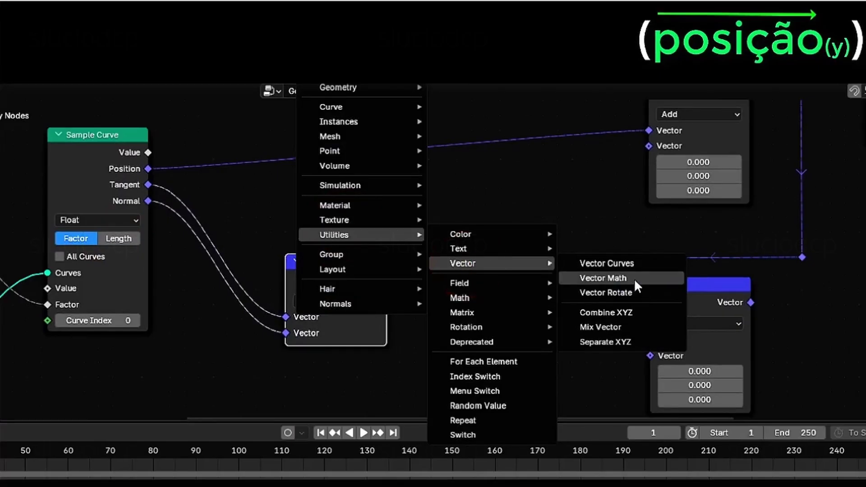
click(649, 280)
click(444, 194)
Set the Vector Math node after Cross Product to the Scale operation.
scroll(484, 260, up, 6)
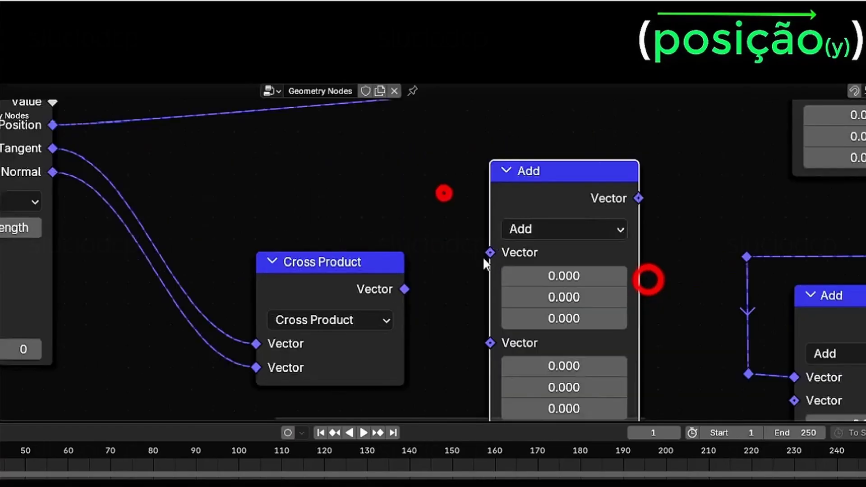
middle_drag(554, 312, 361, 292)
click(383, 203)
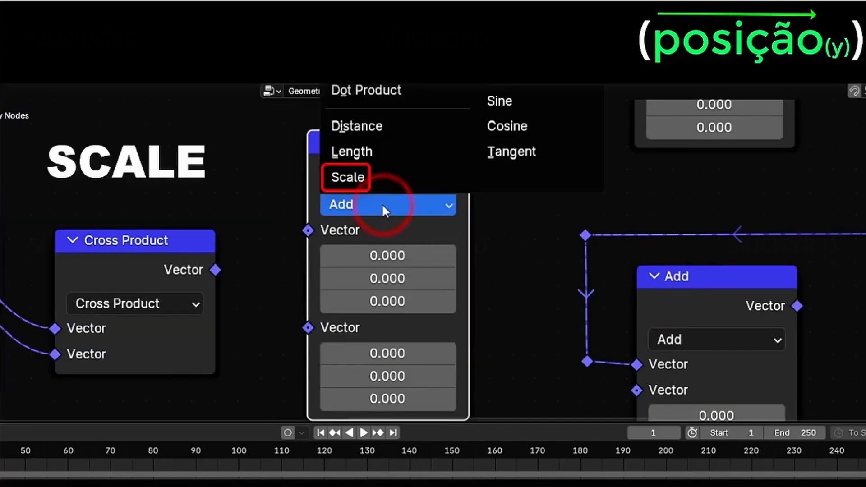
click(388, 177)
Connect Cross Product's Vector output to Scale's Vector input and move both nodes lower.
scroll(394, 237, down, 2)
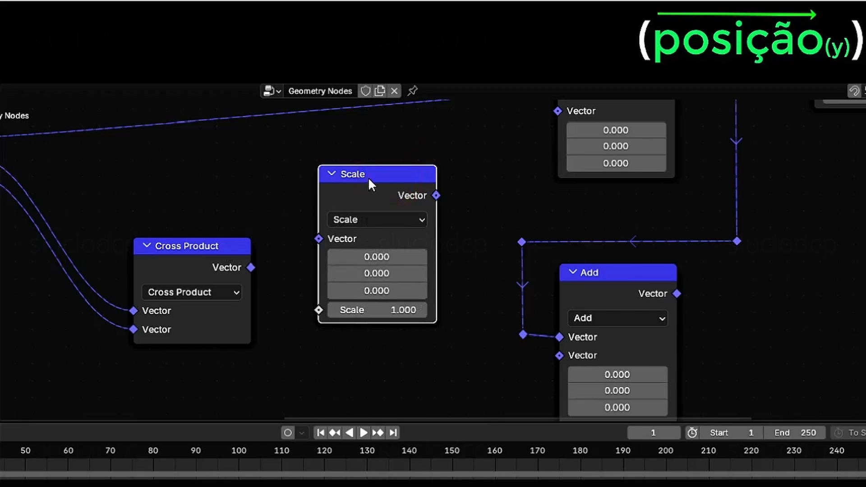
drag(368, 177, 364, 208)
click(248, 267)
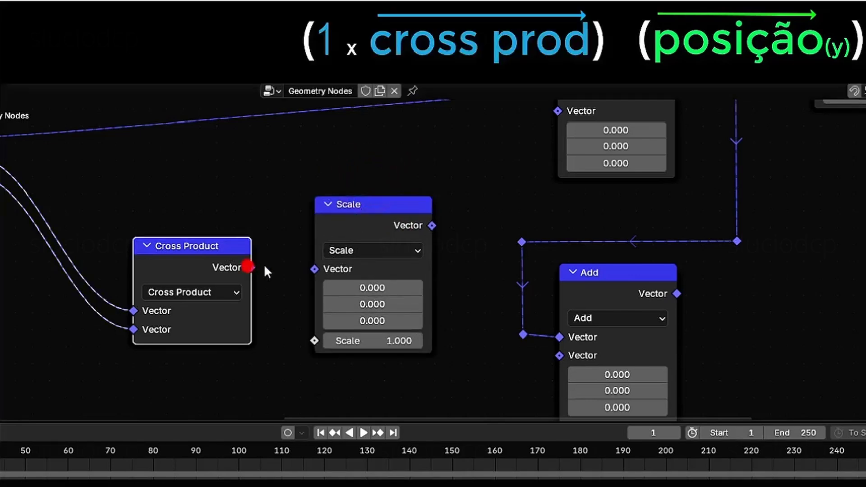
drag(310, 268, 314, 269)
drag(222, 246, 212, 317)
drag(367, 201, 367, 272)
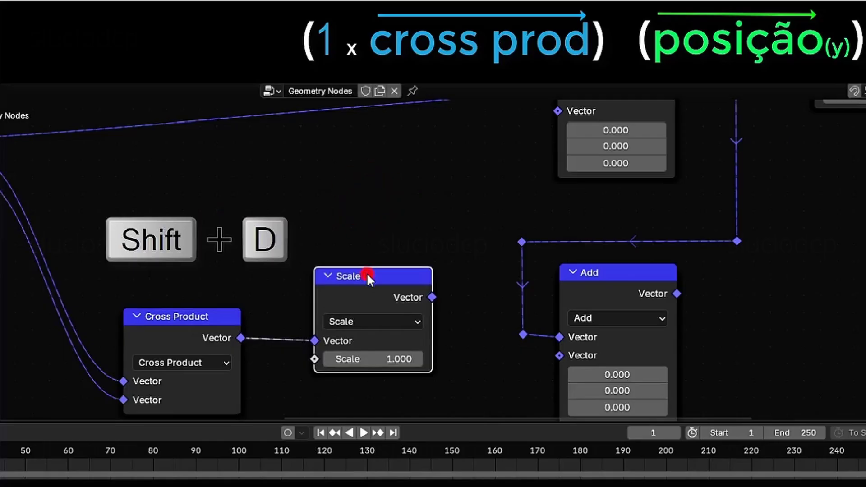
Duplicate the Scale node above the original and connect Sample Curve's Normal output to the copy's Vector input.
key(shift+d)
click(371, 188)
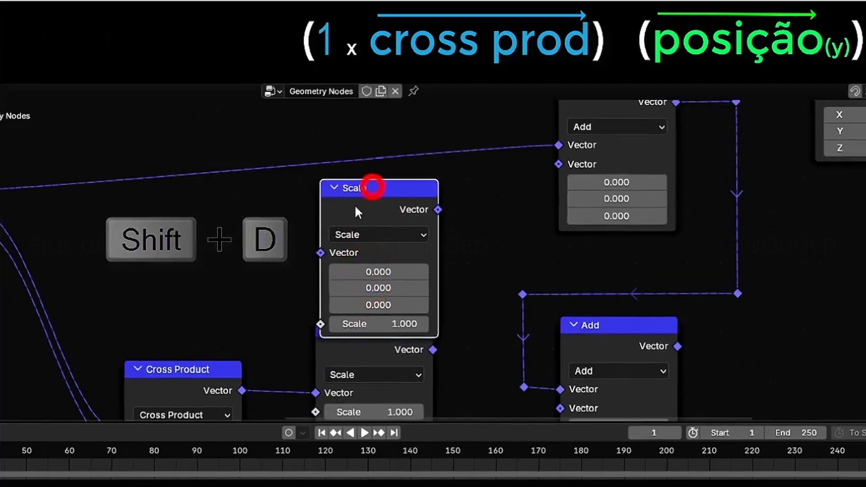
drag(57, 239, 431, 272)
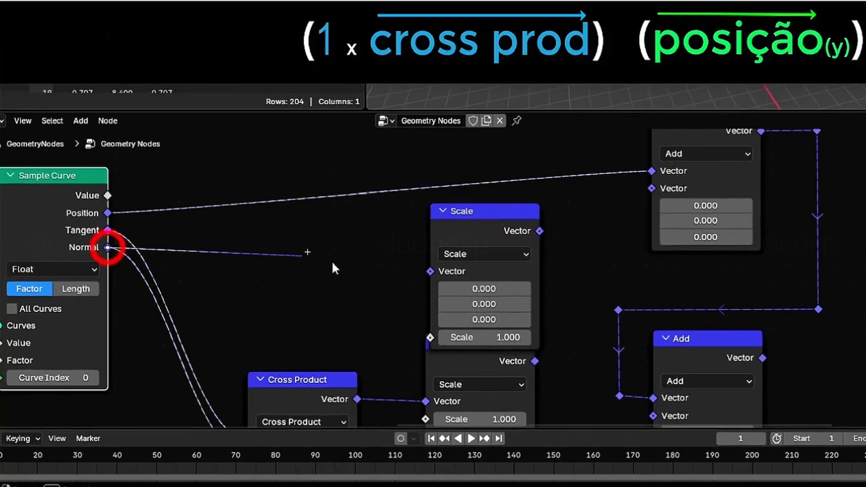
drag(482, 211, 476, 204)
middle_drag(439, 311, 341, 303)
scroll(445, 289, down, 1)
middle_drag(446, 265, 437, 290)
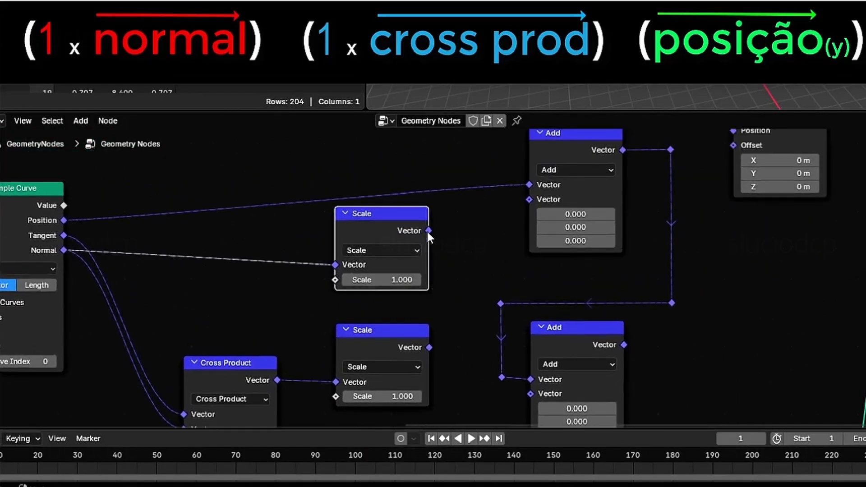
Connect the upper and lower Scale nodes' outputs to the second Vector inputs of the upper and lower Add nodes respectively.
drag(428, 231, 529, 199)
middle_drag(435, 294, 444, 224)
drag(439, 278, 410, 294)
scroll(484, 340, down, 2)
click(397, 201)
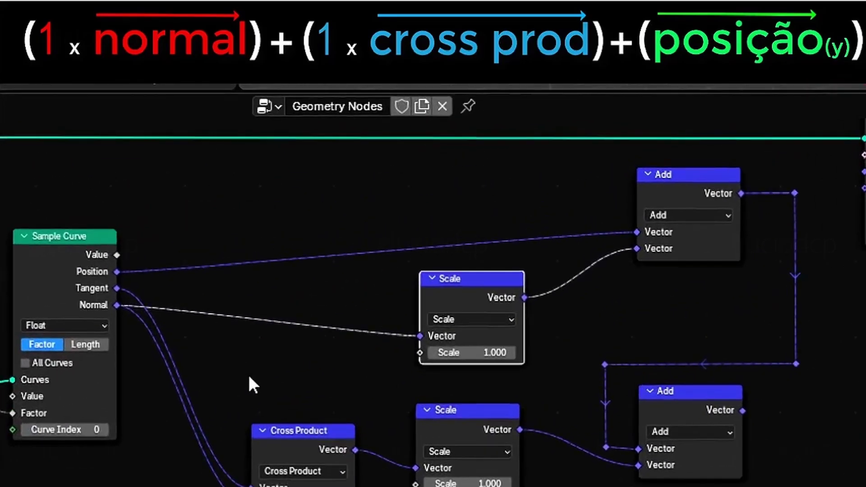
Add a Position node and place it just above Sample Curve.
key(shift+a)
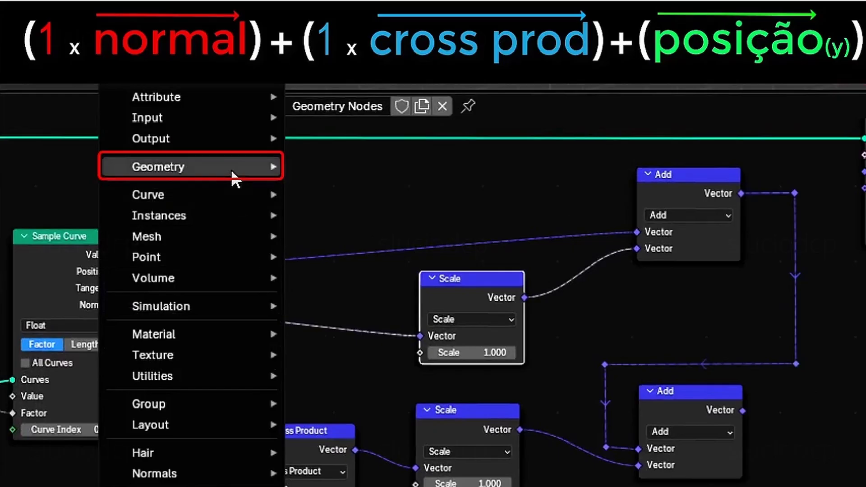
mouse_move(231, 170)
mouse_move(328, 171)
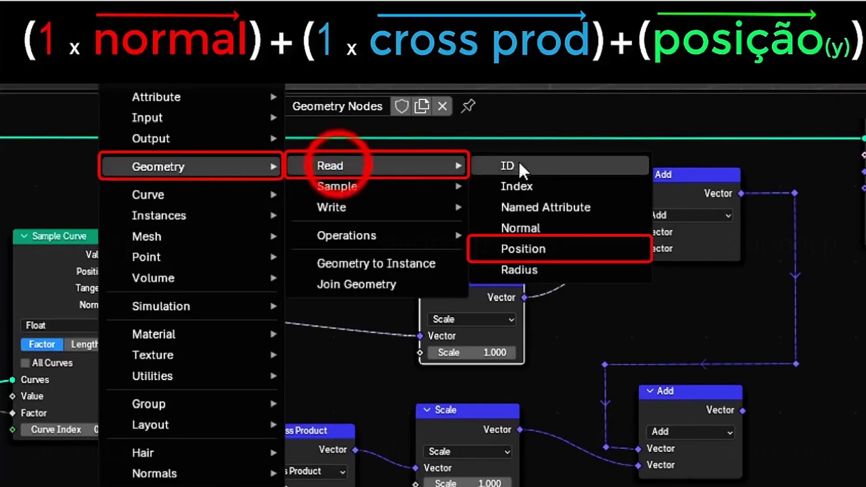
click(524, 249)
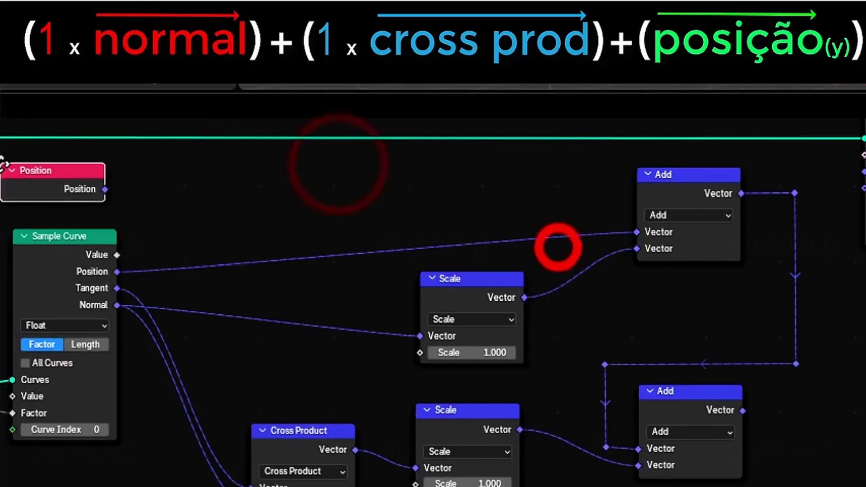
click(16, 160)
Duplicate the Separate XYZ node and place the copy after the new Position node.
click(112, 163)
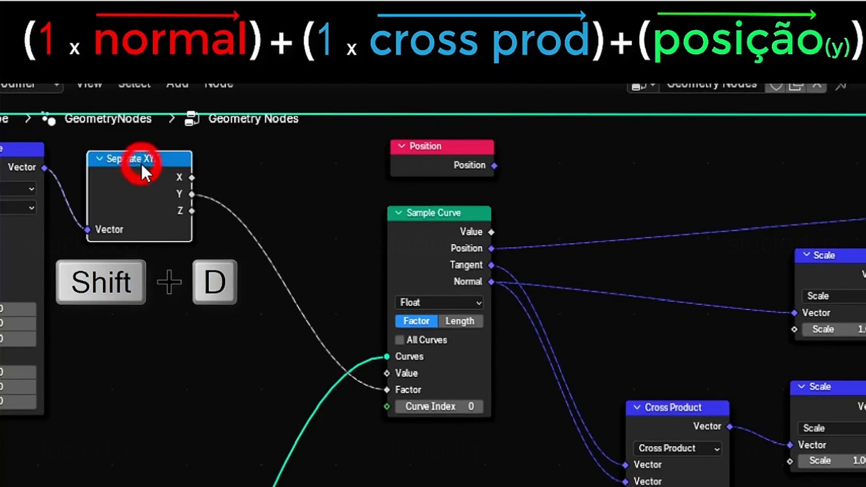
key(shift+d)
click(614, 199)
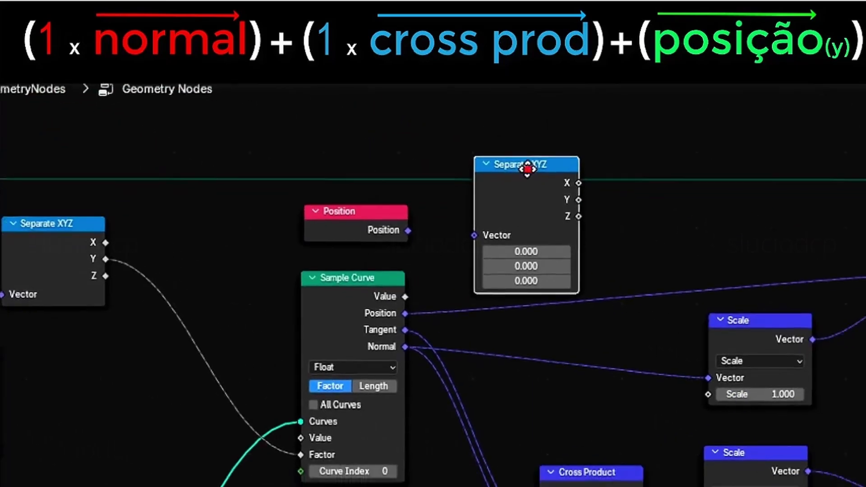
Position the copied Separate XYZ node and connect the new Position node's output to its Vector input.
drag(497, 258, 532, 261)
drag(245, 156, 240, 154)
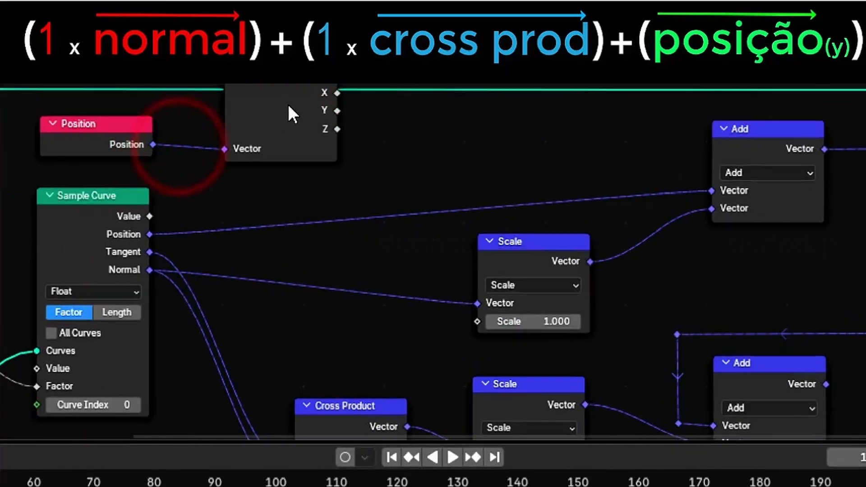
drag(288, 108, 278, 134)
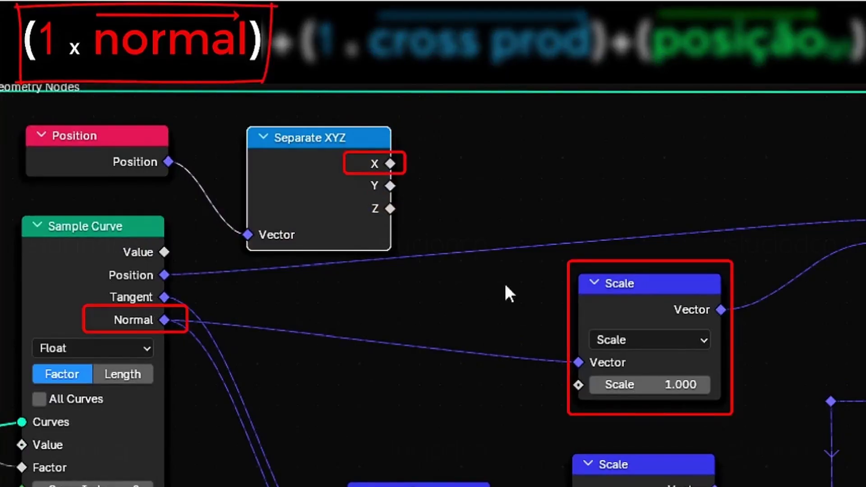
Connect the copied Separate XYZ node's X output to the upper Scale node's Scale input and its Z output to the lower one's.
drag(390, 164, 579, 385)
middle_drag(435, 397, 433, 359)
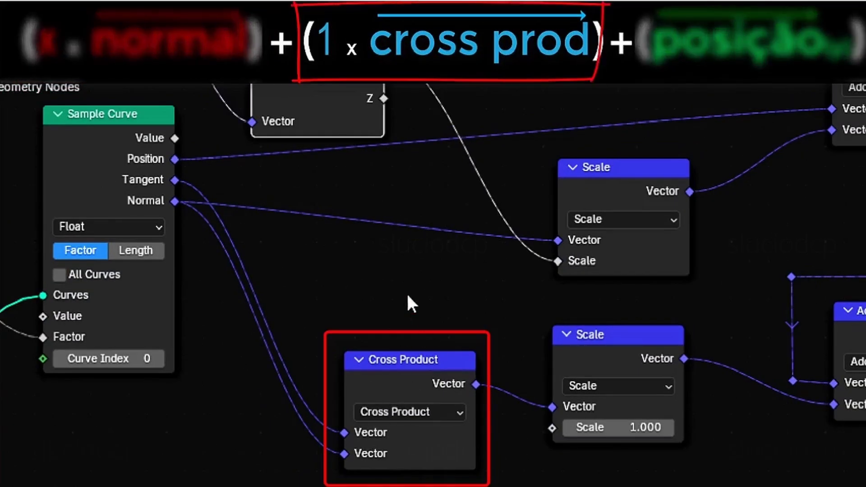
middle_drag(409, 296, 404, 354)
scroll(393, 346, down, 1)
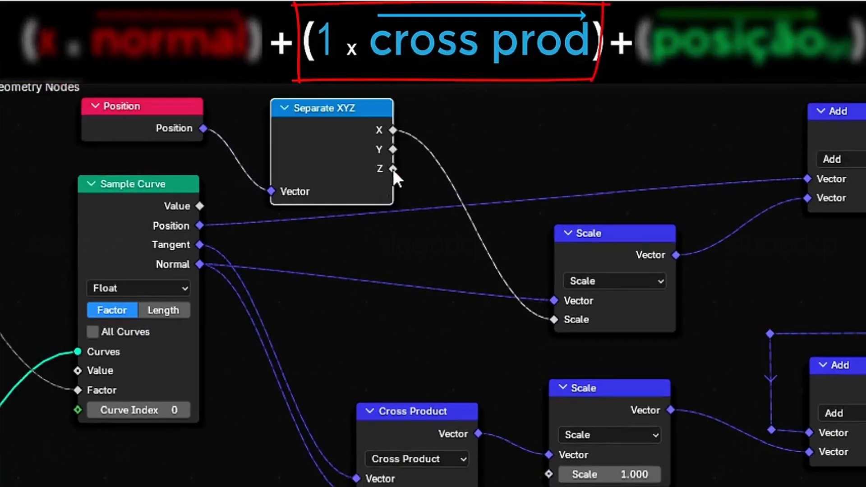
drag(393, 169, 537, 476)
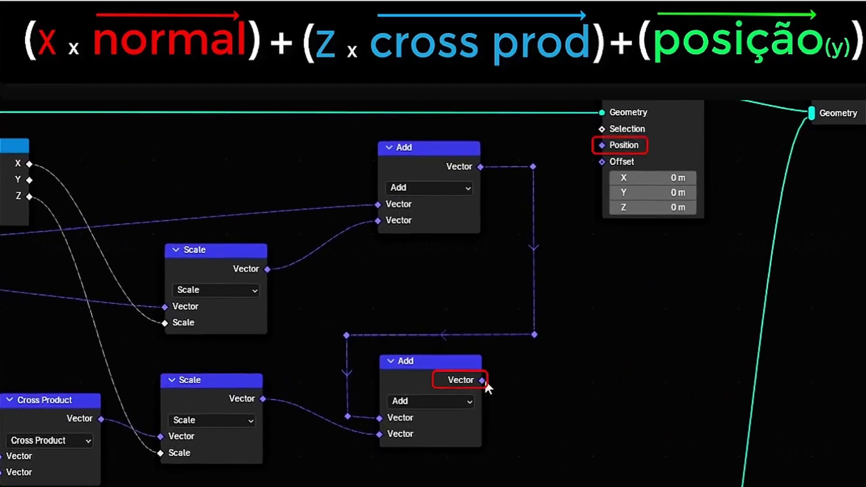
Connect the lower Add node's Vector output to Set Position's Position input and view the bar from a lower angle.
drag(469, 381, 511, 385)
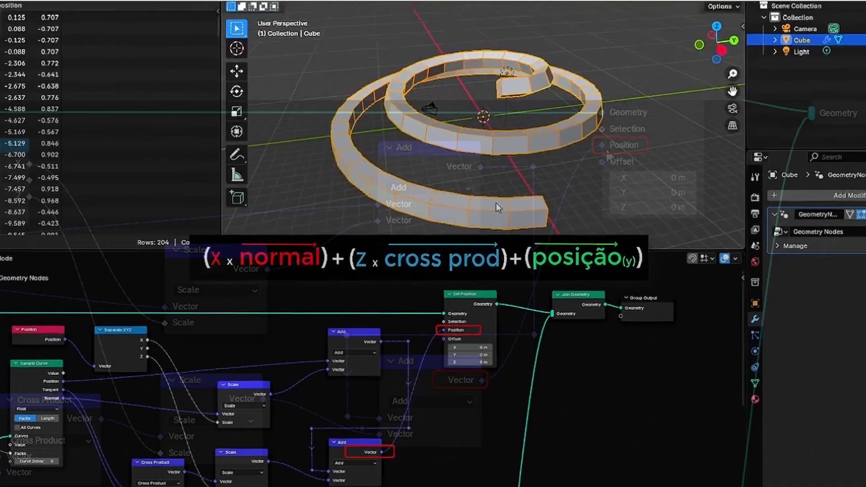
middle_drag(497, 204, 534, 187)
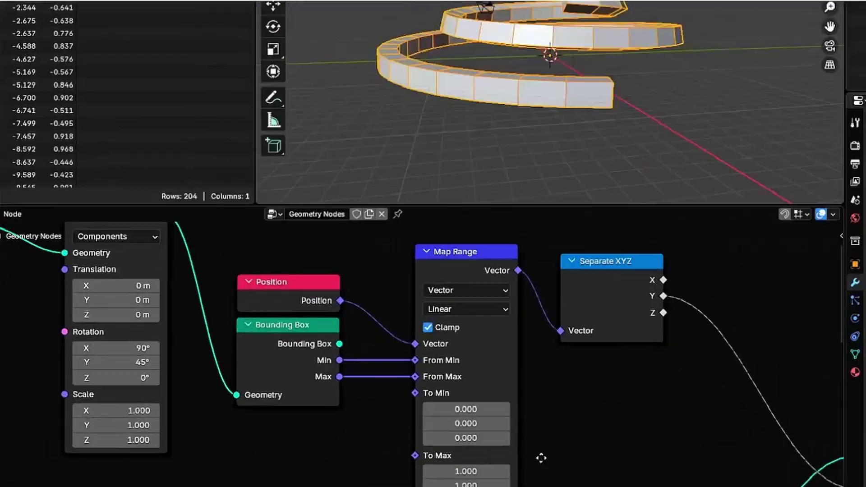
Test the Map Range node's To Max Y value by lowering it to 0.1 and returning it to 1.
middle_drag(542, 458, 540, 445)
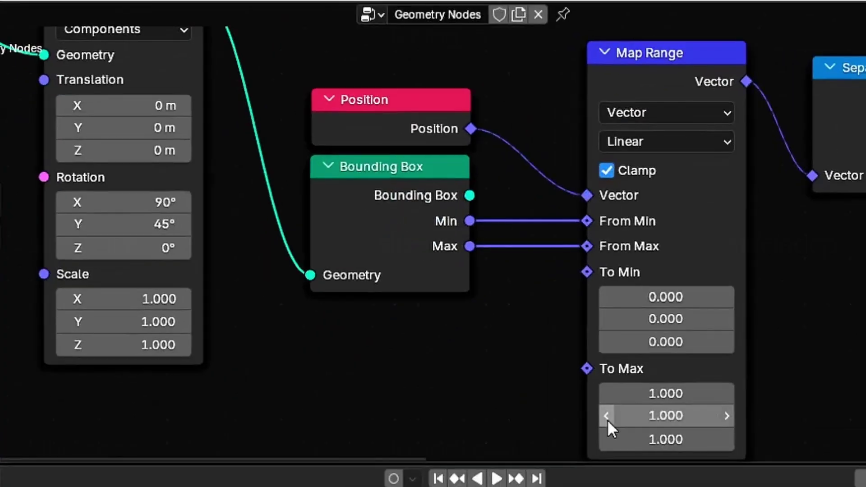
click(429, 485)
click(428, 486)
click(429, 486)
click(429, 485)
click(428, 485)
click(428, 486)
click(428, 486)
click(422, 429)
click(421, 429)
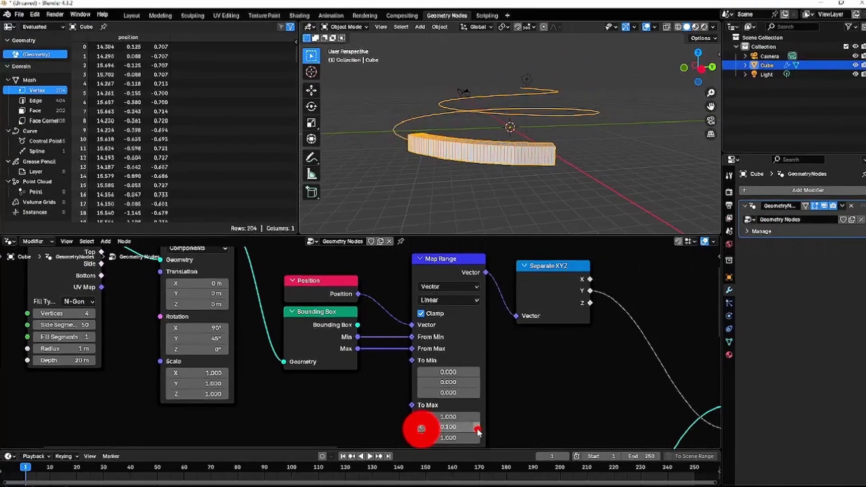
click(477, 429)
click(476, 430)
click(477, 429)
Test the Map Range node's To Min Y value by raising it to 1 and resetting it to 0.
click(476, 383)
click(475, 382)
click(475, 383)
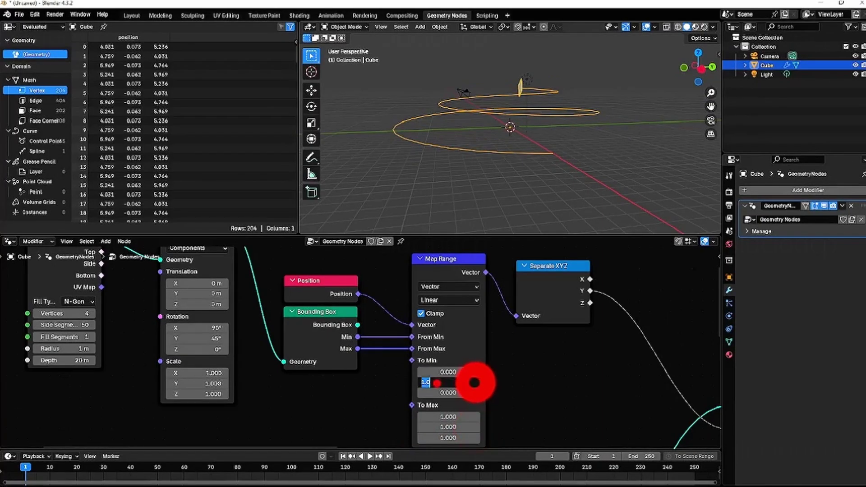
text(0)
key(Return)
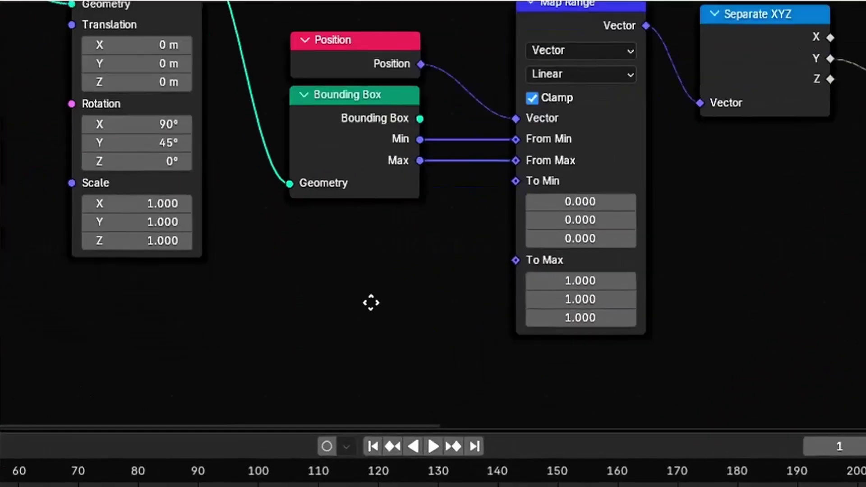
Add a Combine XYZ node below the Bounding Box node and place a duplicate directly beneath it.
key(shift+a)
mouse_move(374, 412)
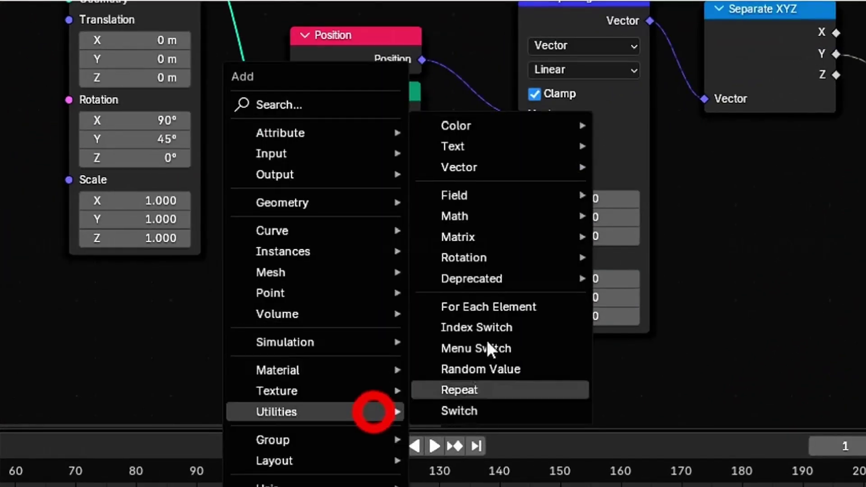
click(488, 171)
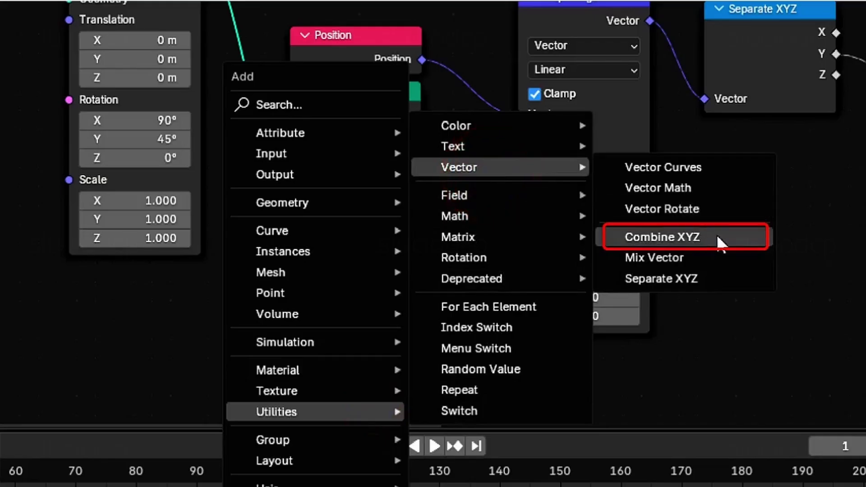
click(727, 240)
click(220, 250)
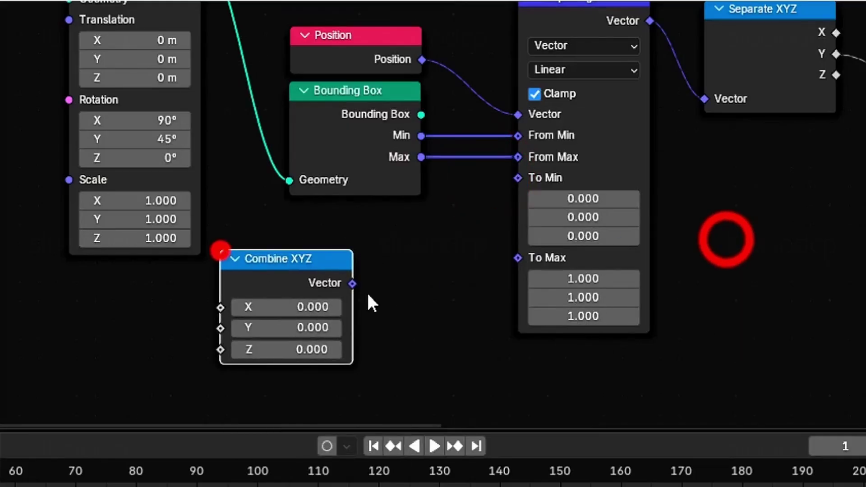
scroll(367, 291, up, 1)
middle_drag(367, 291, 391, 204)
click(315, 172)
key(shift+d)
click(309, 311)
Connect the upper and lower Combine XYZ nodes to Map Range's To Min and To Max respectively, and align the lower node.
drag(374, 196, 567, 71)
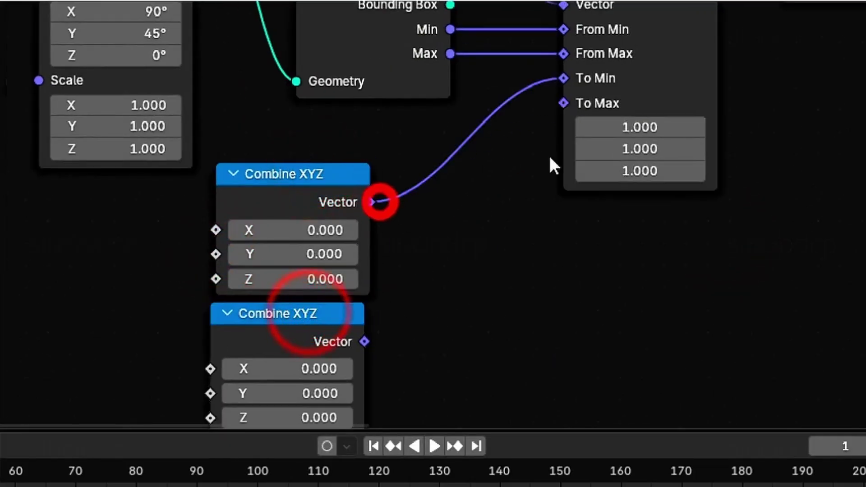
drag(548, 112, 564, 103)
middle_drag(231, 417, 367, 335)
click(447, 234)
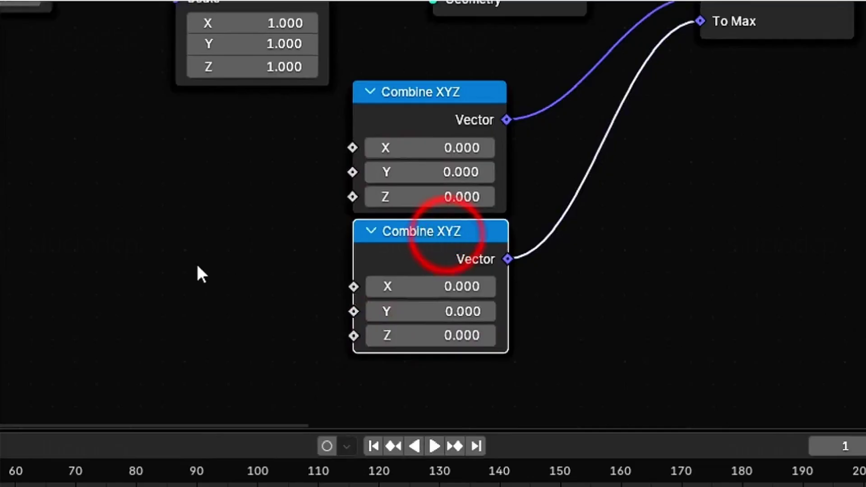
Add a Math node set to Divide with a second value of 100, feeding the upper Combine XYZ node's Y input.
key(shift+a)
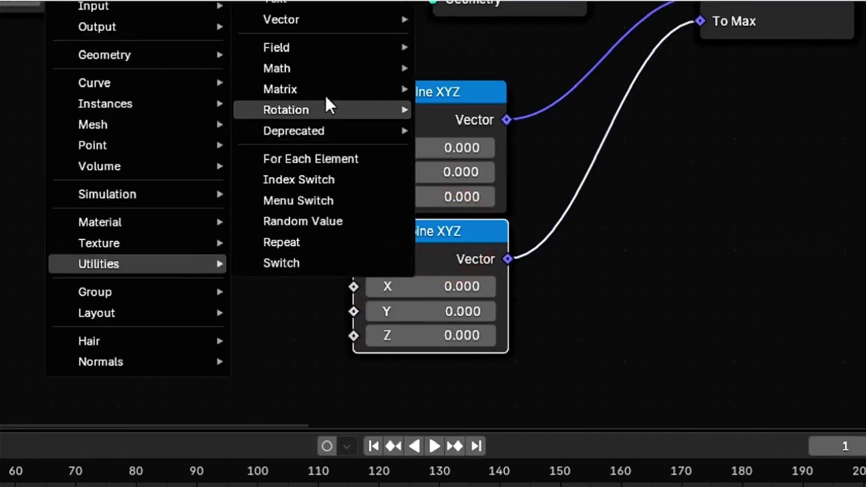
click(327, 73)
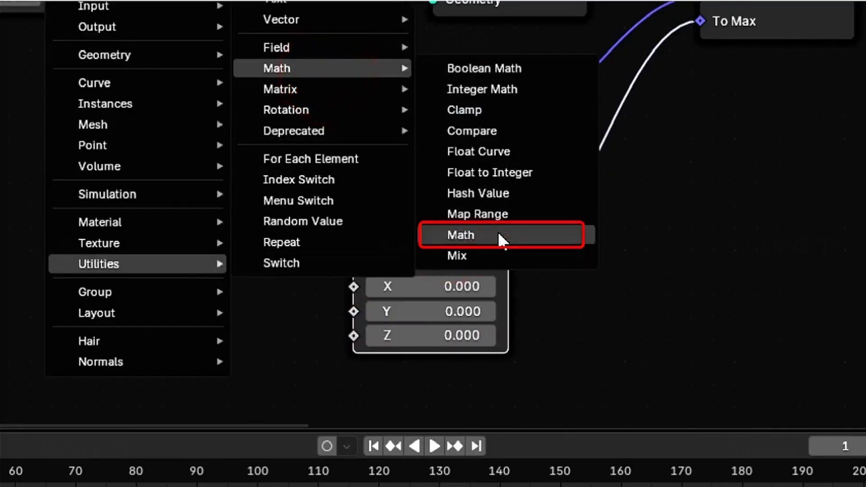
click(530, 232)
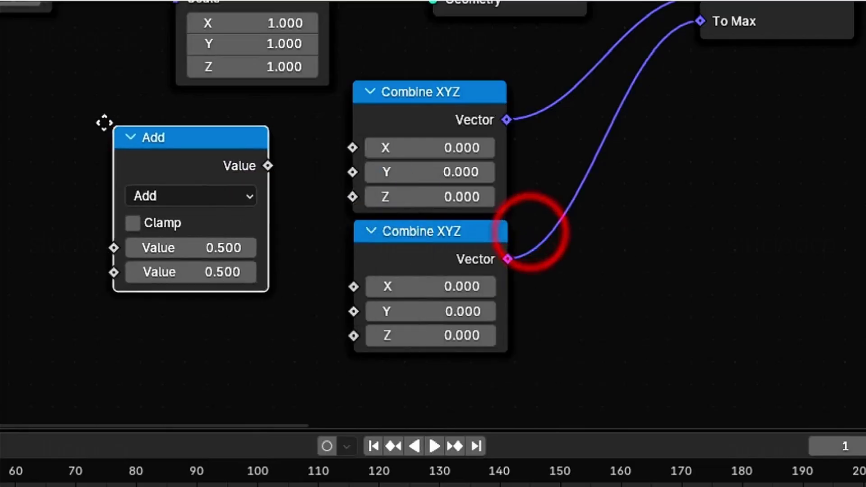
click(82, 111)
scroll(123, 219, up, 1)
click(113, 174)
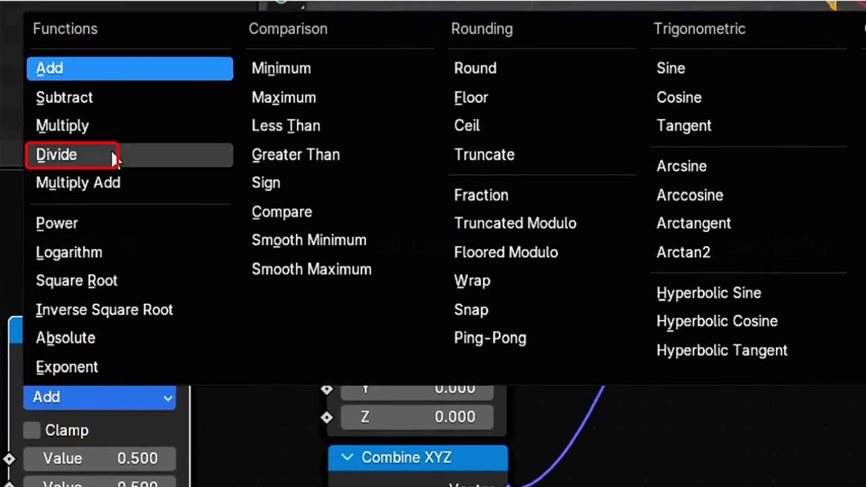
click(111, 153)
click(111, 485)
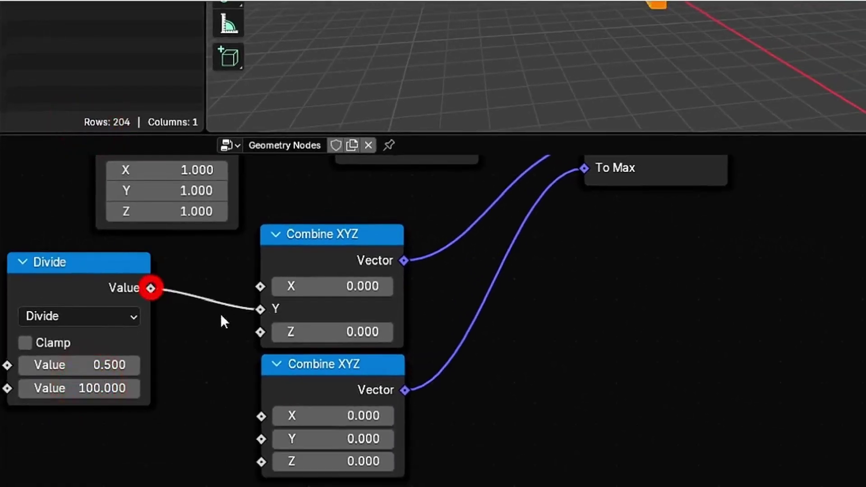
Duplicate the Divide node below the original and connect the copy's Value output to the lower Combine XYZ node's Y input.
click(75, 265)
key(g)
click(55, 273)
key(shift+d)
click(52, 412)
drag(39, 431, 261, 439)
middle_drag(176, 486, 247, 398)
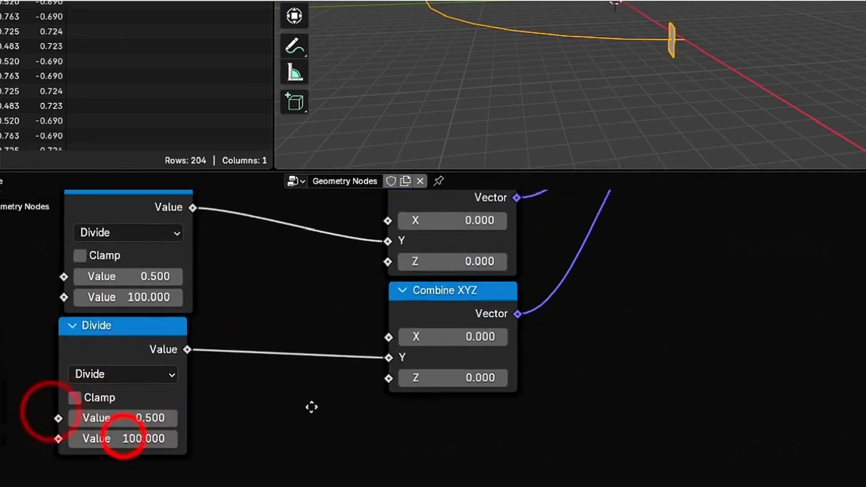
Set the upper Divide node's first value to about -1.4 and the lower Divide node's first value to 100.
drag(123, 419, 153, 437)
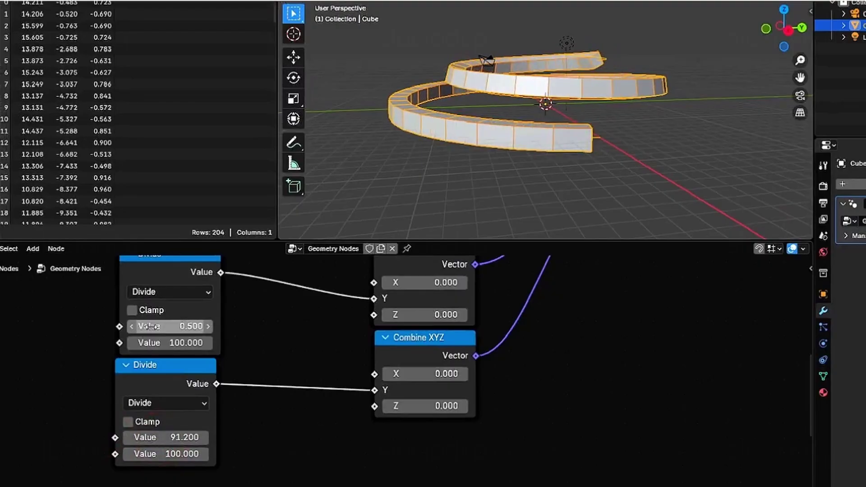
mouse_move(146, 327)
mouse_down()
mouse_move(159, 327)
mouse_move(145, 327)
mouse_up()
scroll(356, 388, down, 8)
middle_drag(650, 420, 27, 457)
scroll(125, 456, up, 4)
middle_drag(125, 456, 10, 480)
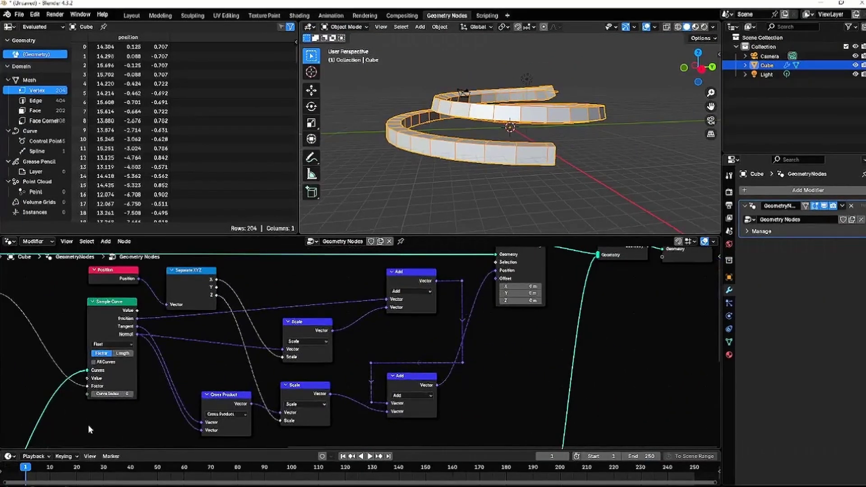
middle_drag(88, 426, 88, 442)
middle_drag(424, 135, 428, 156)
middle_drag(20, 398, 483, 337)
scroll(272, 382, up, 1)
click(102, 421)
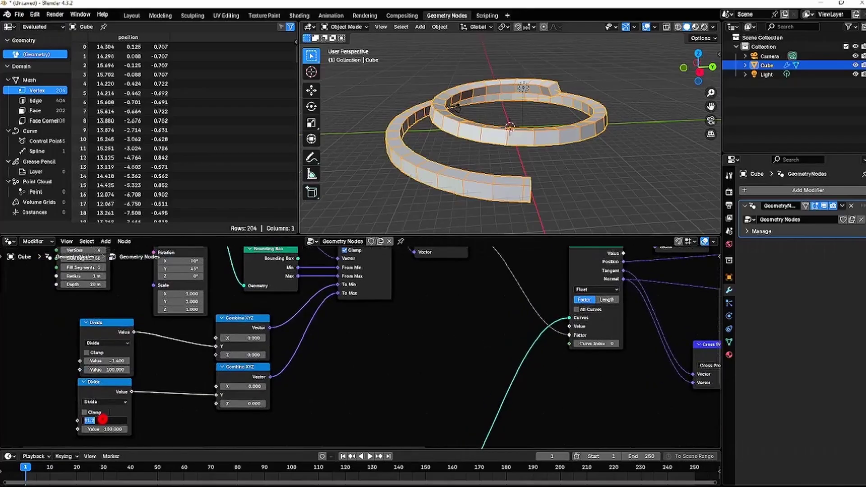
Set the Spiral node's Height to about 11.4 m and inspect the deformed bar.
middle_drag(445, 178, 483, 158)
scroll(397, 360, down, 2)
middle_drag(334, 442, 403, 345)
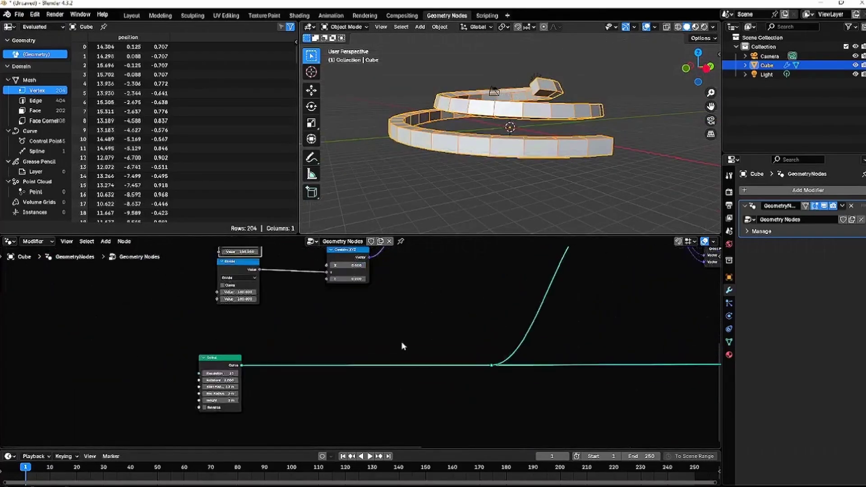
scroll(293, 384, up, 6)
drag(168, 336, 126, 336)
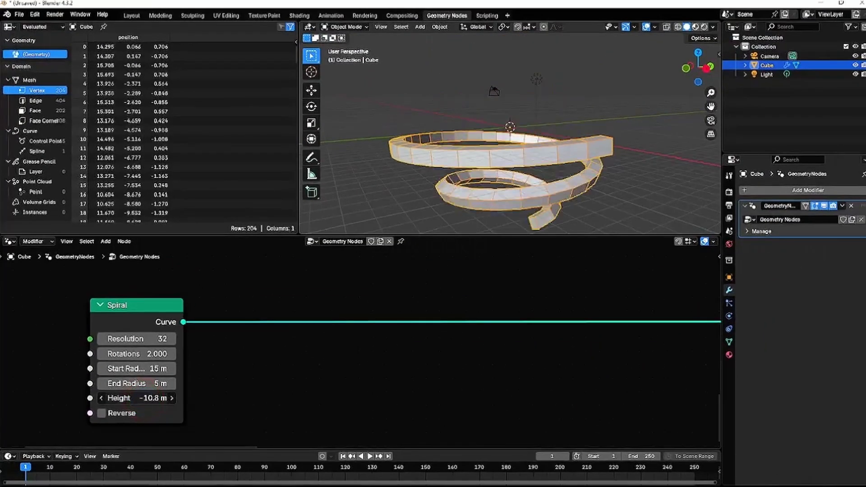
mouse_move(140, 399)
mouse_down()
mouse_move(153, 398)
mouse_move(146, 398)
mouse_up()
scroll(456, 154, down, 4)
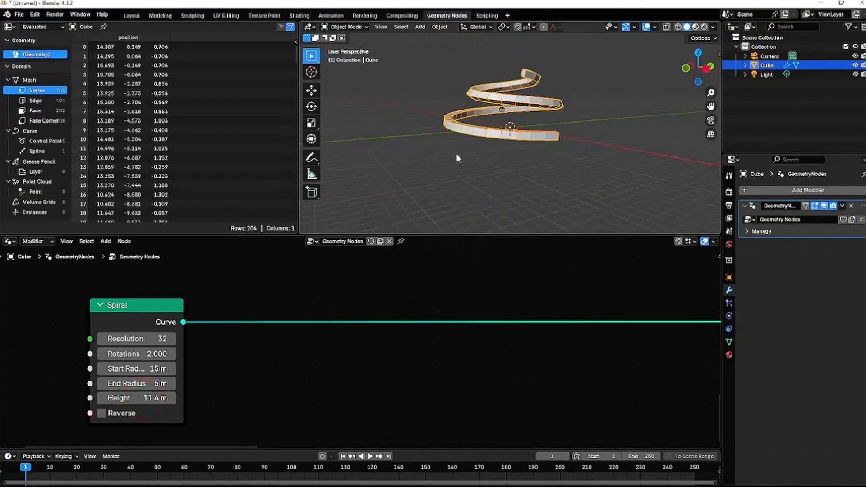
scroll(456, 153, up, 4)
middle_drag(456, 153, 460, 169)
Add a Set Curve Normal node and insert it on the link leaving the Spiral node.
middle_drag(309, 361, 300, 376)
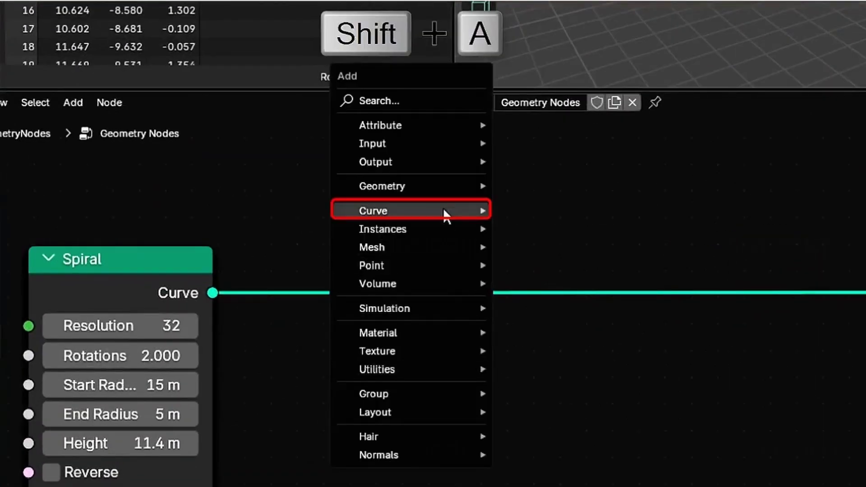
click(445, 212)
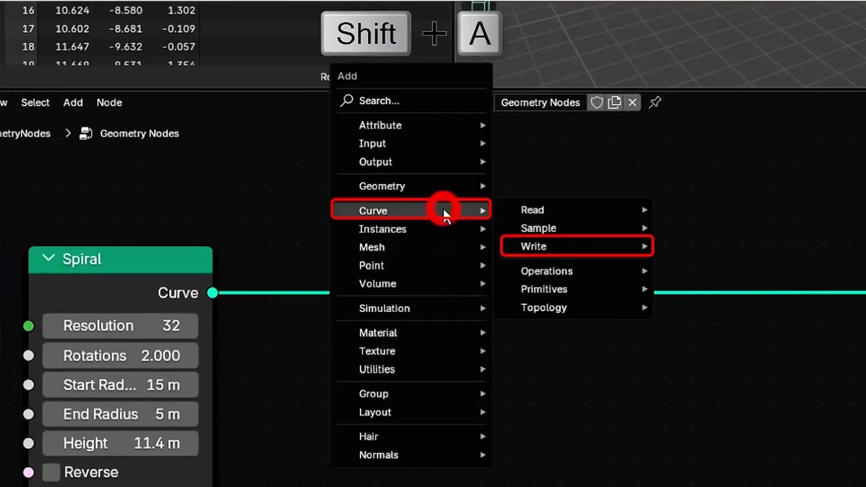
click(577, 246)
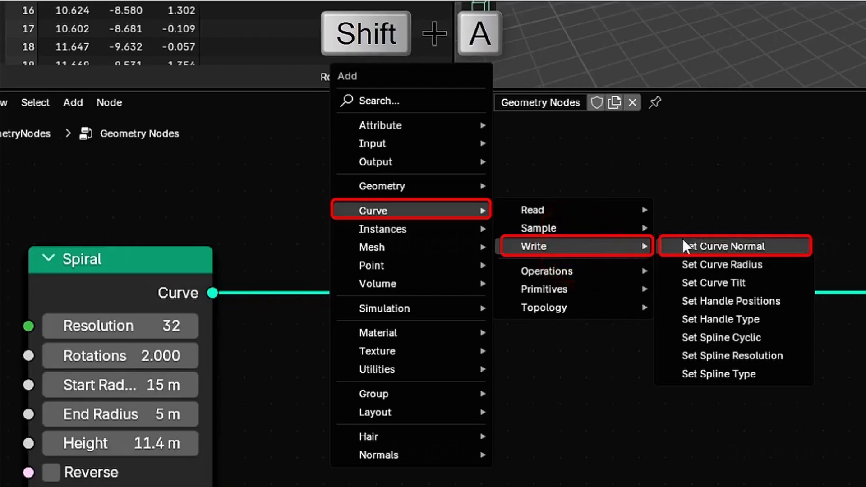
click(786, 246)
click(441, 188)
scroll(476, 280, up, 1)
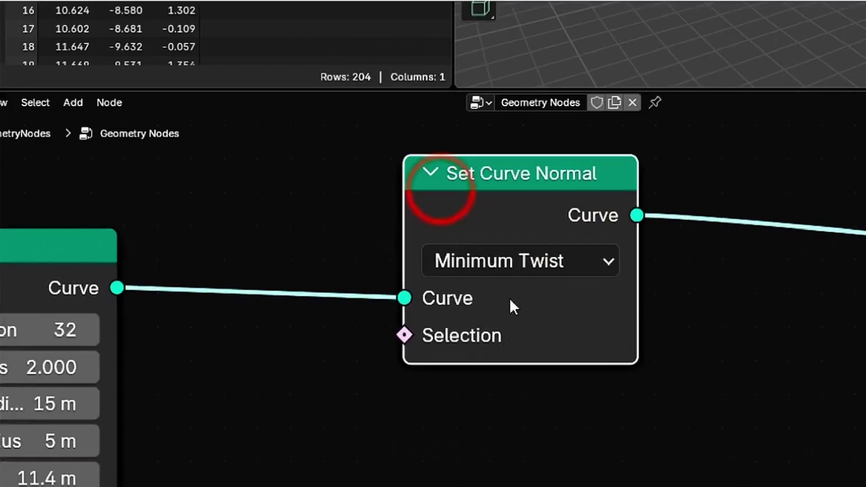
Set the Set Curve Normal node's mode to Z Up and inspect the bar's orientation along the spiral.
click(513, 256)
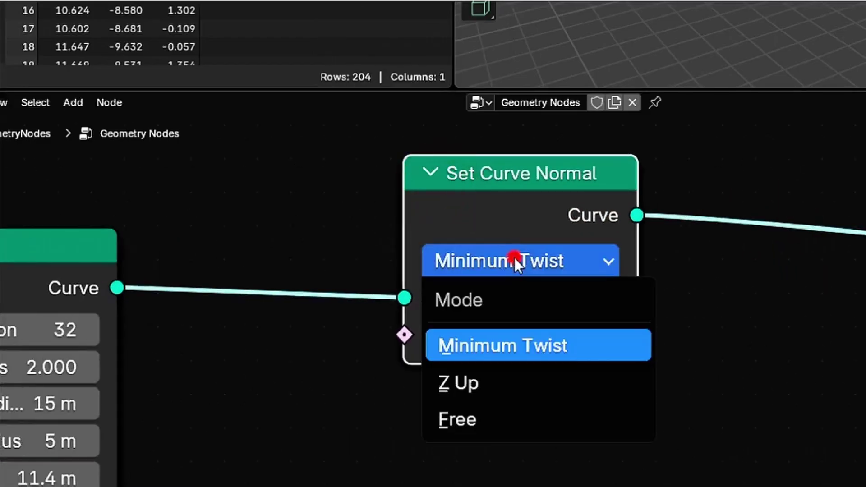
click(510, 383)
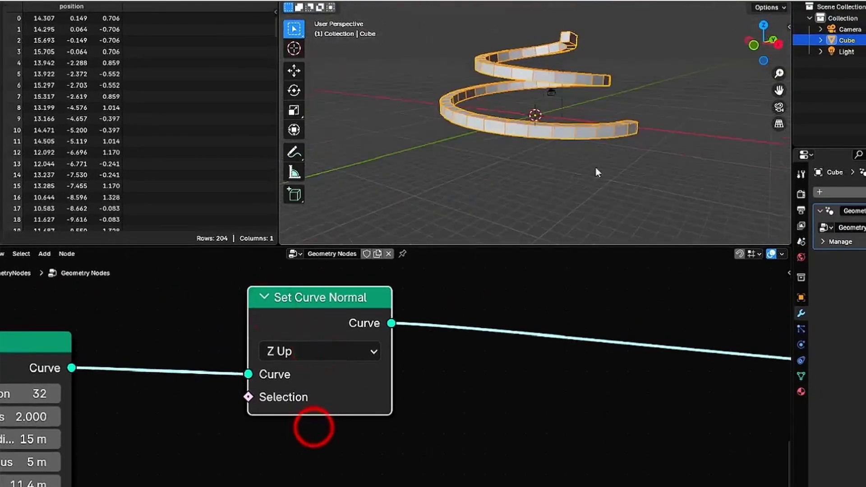
middle_drag(596, 168, 560, 180)
Increase the Spiral node's Rotations value to give the spiral more turns.
middle_drag(202, 386, 295, 348)
drag(93, 379, 133, 381)
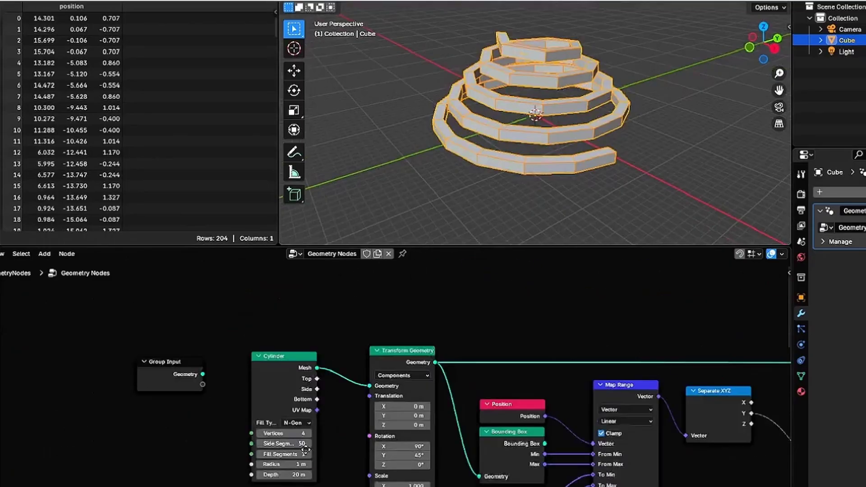
Set the Cylinder node's Side Segments to 200.
scroll(306, 449, up, 8)
click(217, 383)
text(200)
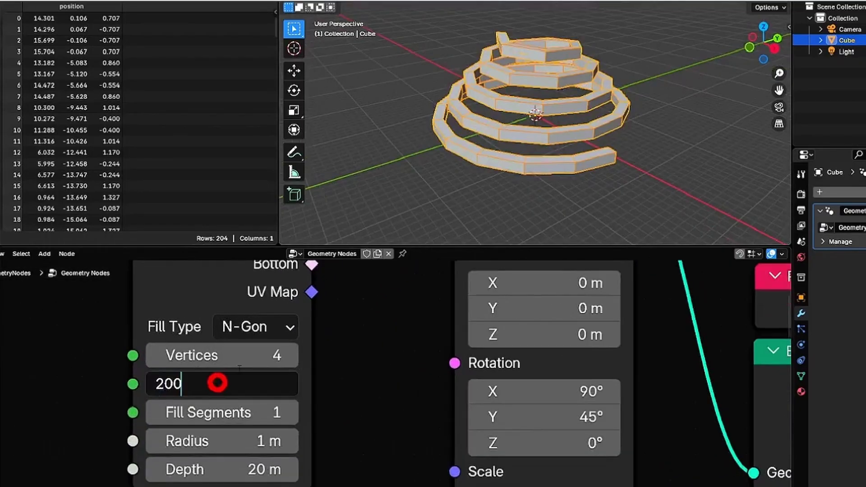
key(Return)
Mute the Set Position node and set the Transform Geometry node's Z rotation to 90° so the bar lies along the X axis.
scroll(217, 383, down, 3)
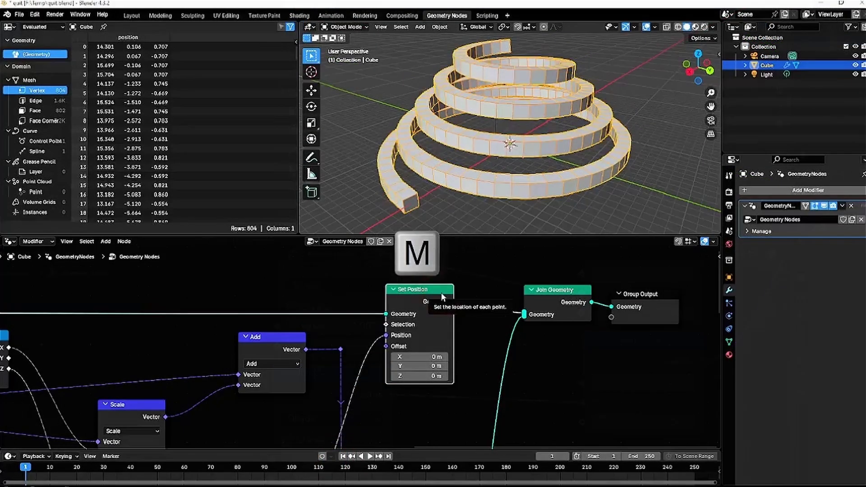
key(m)
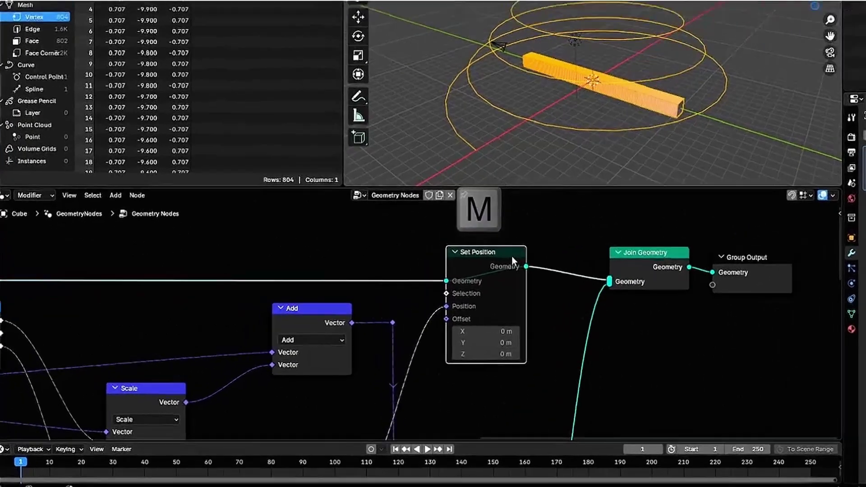
scroll(511, 256, down, 2)
middle_drag(123, 338, 114, 320)
scroll(370, 346, up, 4)
middle_drag(369, 345, 316, 396)
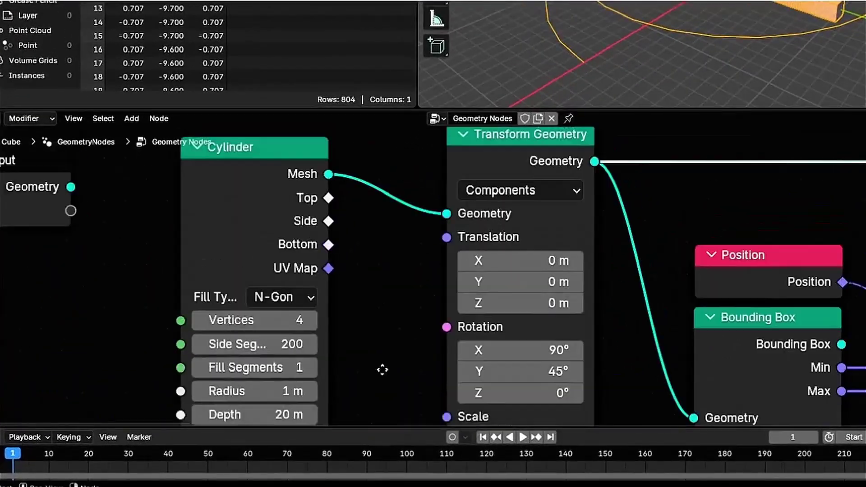
click(515, 394)
text(90)
key(Return)
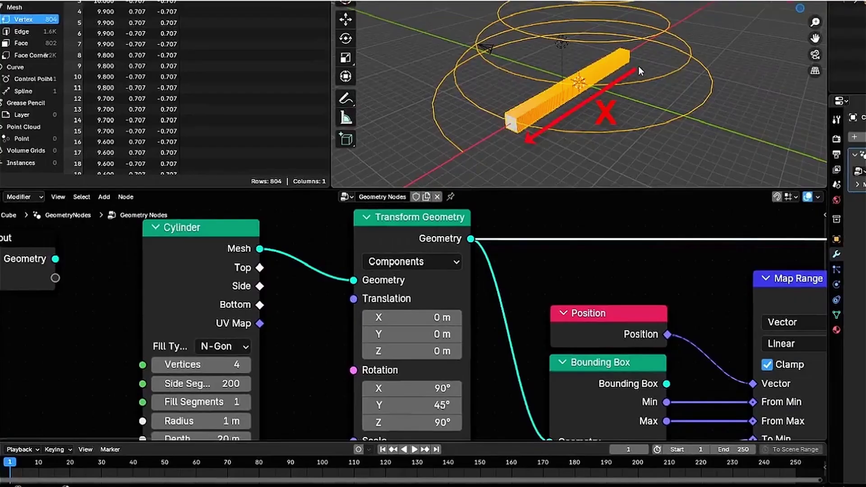
Link the mapped Separate XYZ's X output to Sample Curve's Factor, and the other Separate XYZ's Y output to the Scale node fed by Normal.
scroll(681, 375, down, 5)
middle_drag(681, 375, 265, 348)
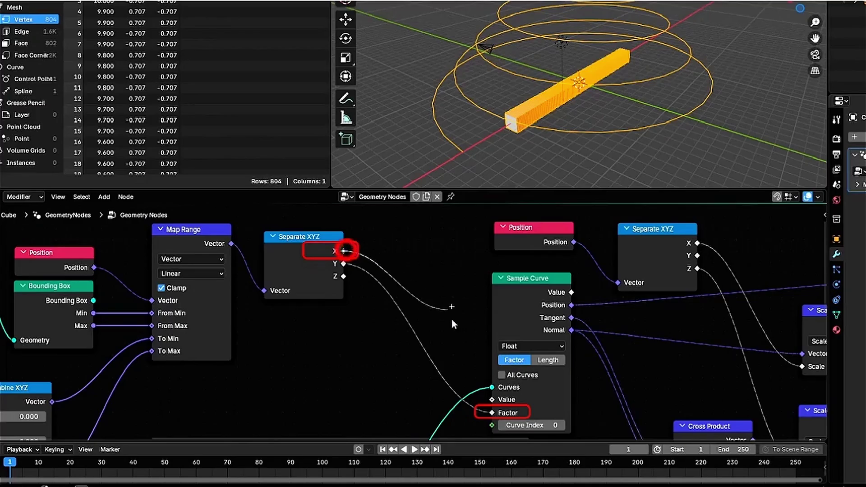
ctrl+scroll(566, 381, right, 10)
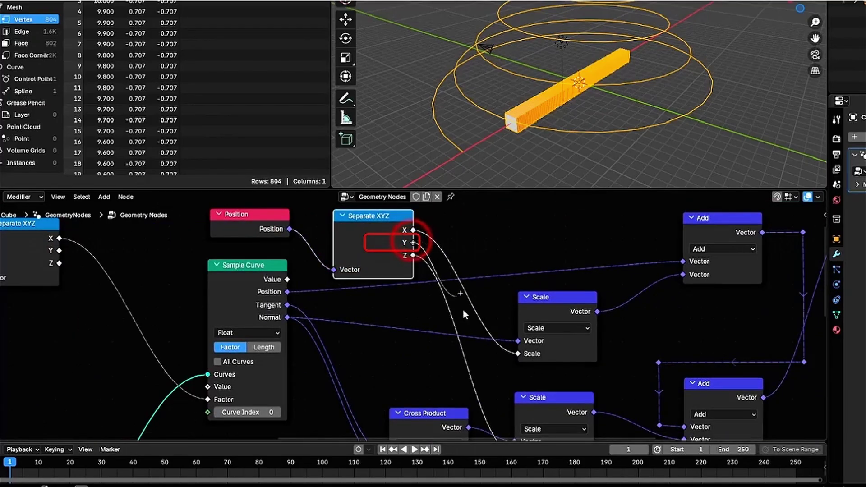
drag(507, 361, 518, 357)
scroll(418, 330, up, 2)
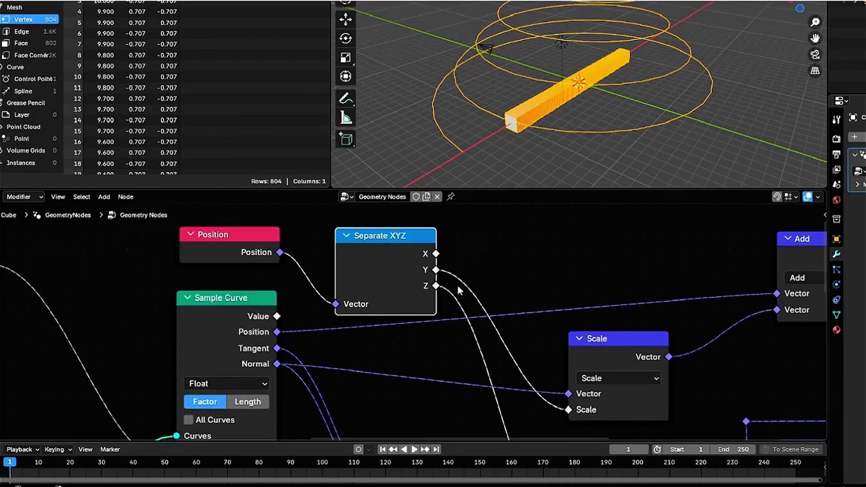
Unmute the Set Position node to deform the bar along the spiral again.
scroll(527, 274, down, 2)
middle_drag(527, 275, 331, 284)
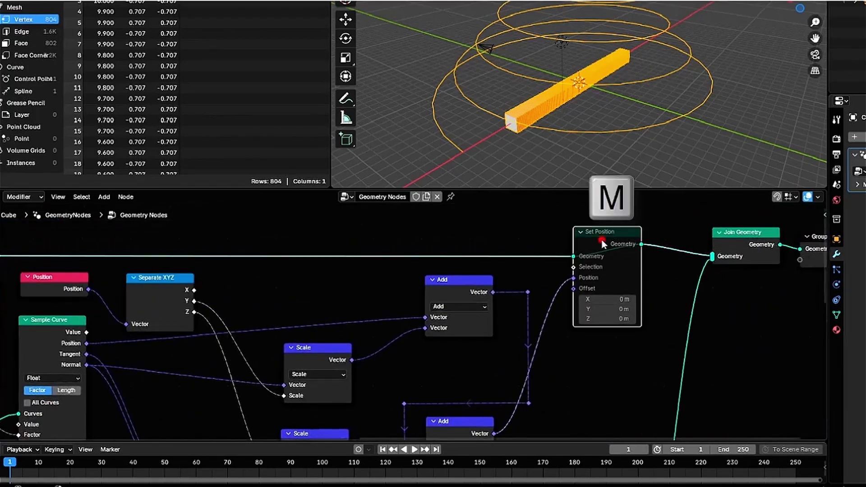
key(m)
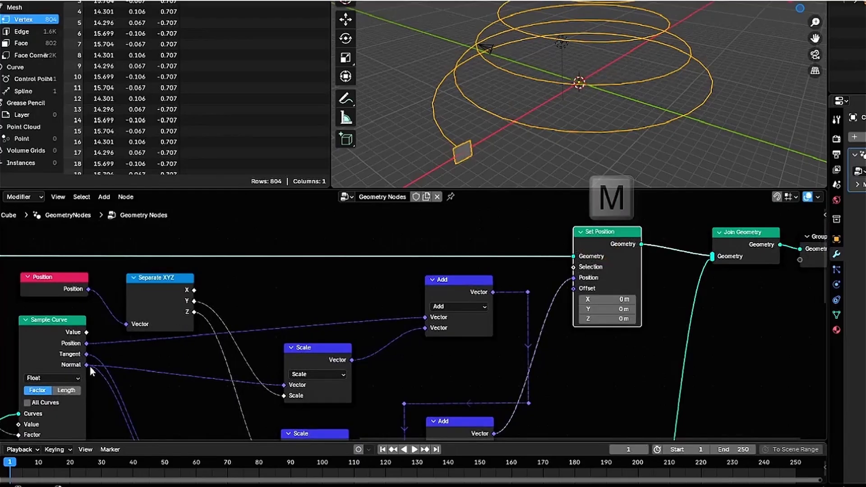
Reconnect both Divide nodes to the X inputs of the Combine XYZ nodes and adjust the end percentage.
middle_drag(44, 416, 551, 314)
scroll(299, 288, up, 3)
middle_drag(299, 288, 415, 382)
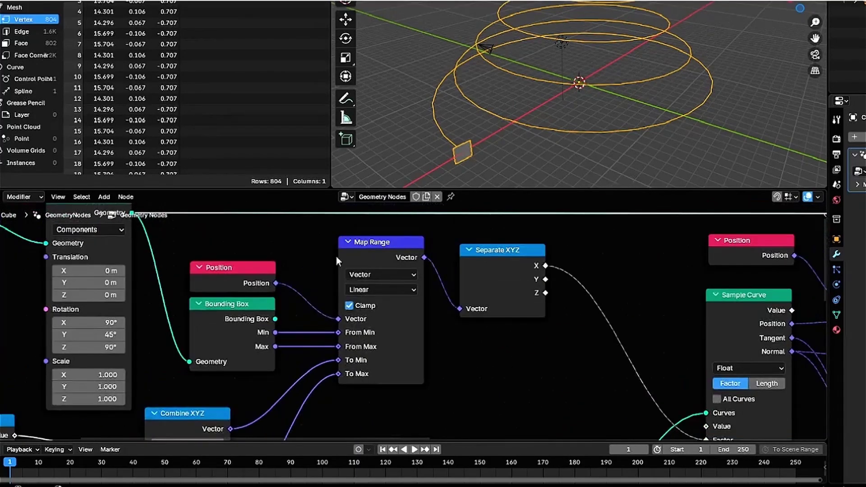
mouse_move(328, 401)
middle_down()
mouse_move(418, 319)
mouse_move(498, 274)
middle_up()
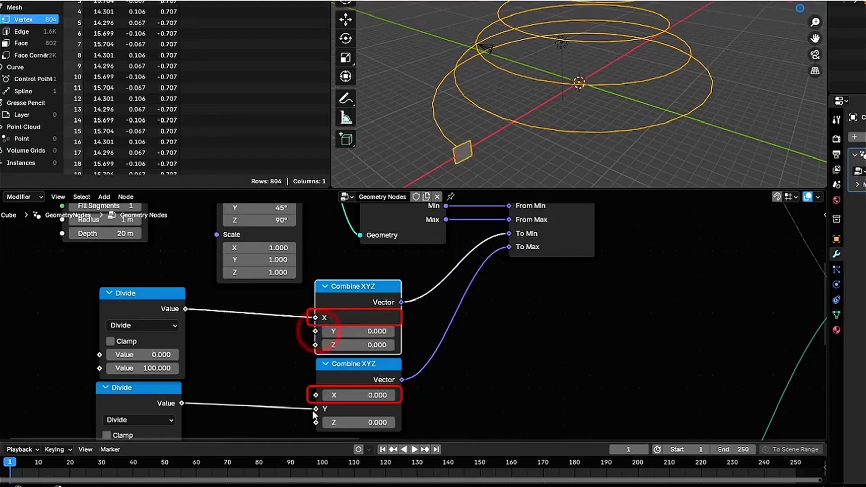
drag(314, 408, 315, 396)
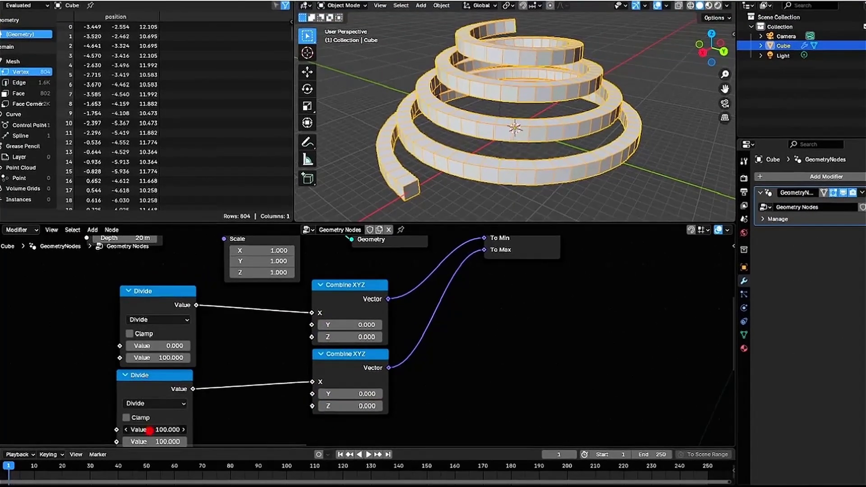
drag(150, 431, 135, 430)
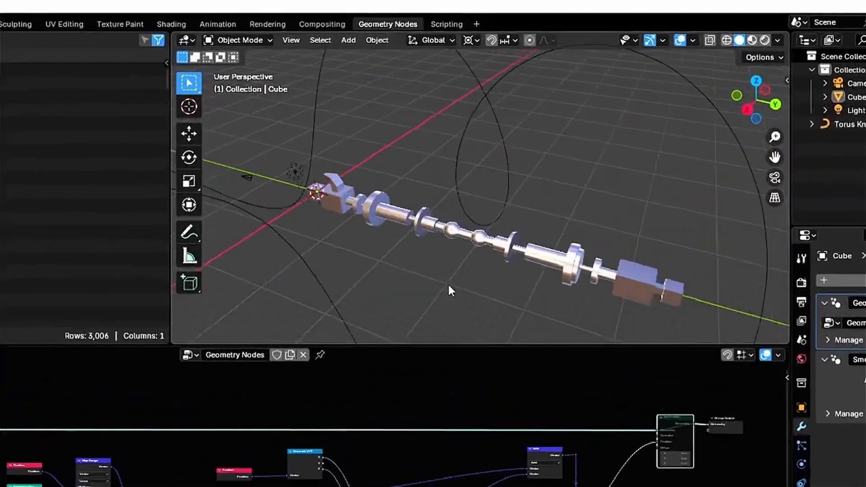
Inspect the straight mechanical part from several angles and unmute its Set Position node to bend it along the torus knot curve.
middle_drag(447, 291, 762, 241)
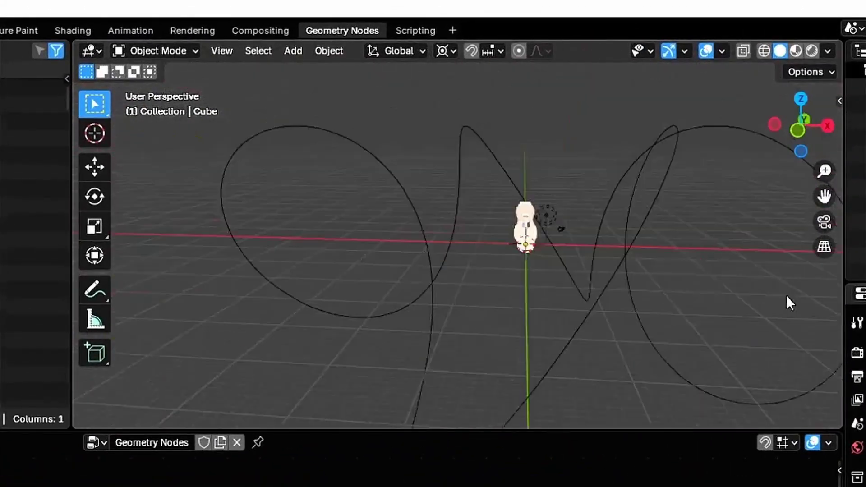
middle_drag(790, 304, 563, 309)
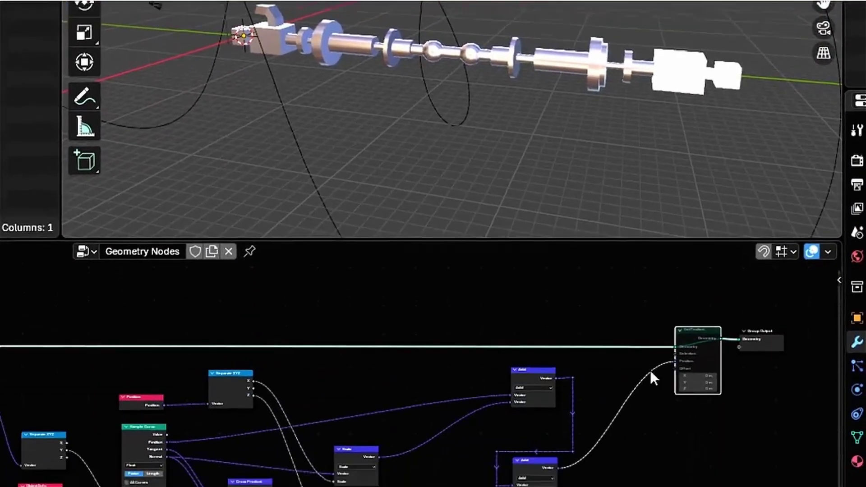
scroll(668, 393, up, 12)
middle_drag(703, 436, 27, 482)
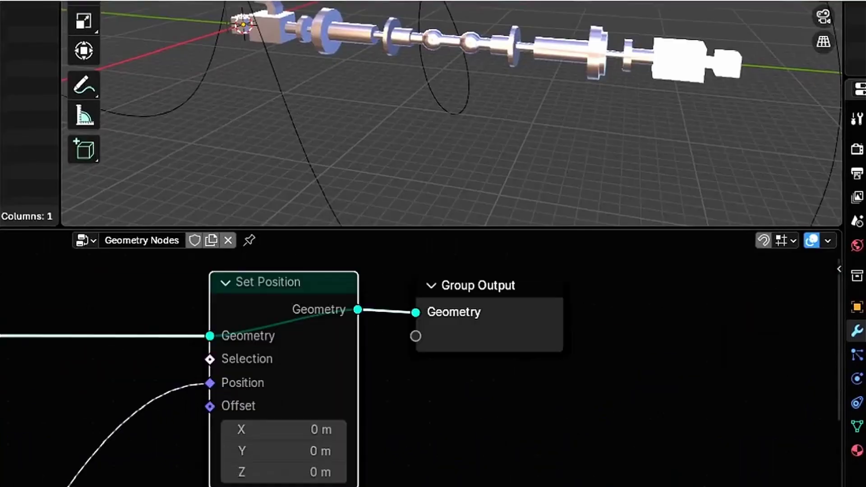
middle_drag(264, 284, 248, 348)
key(m)
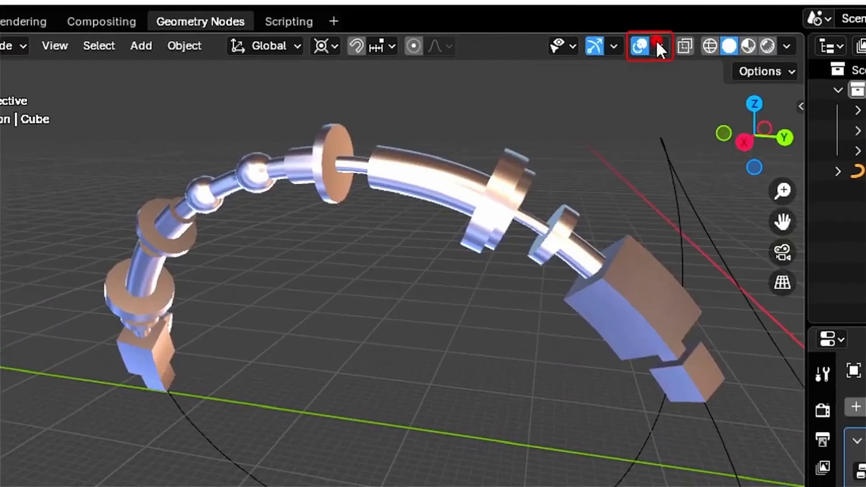
Turn on the Face Orientation overlay for the 3D view.
click(658, 46)
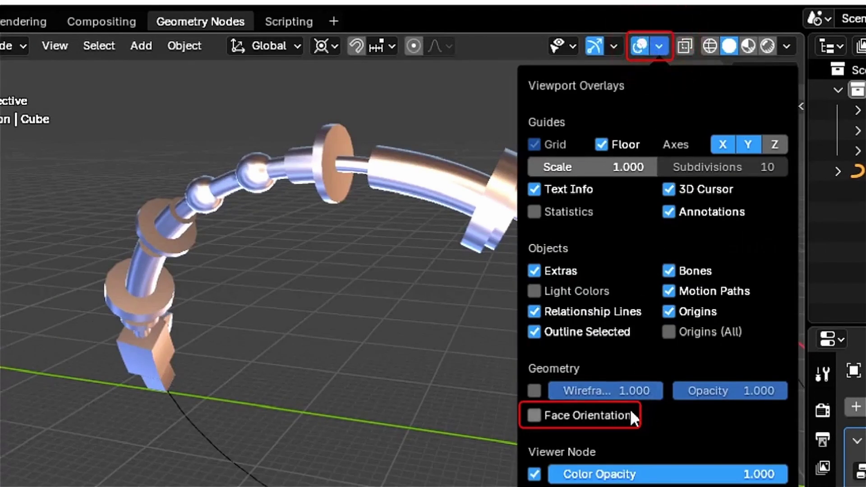
click(536, 415)
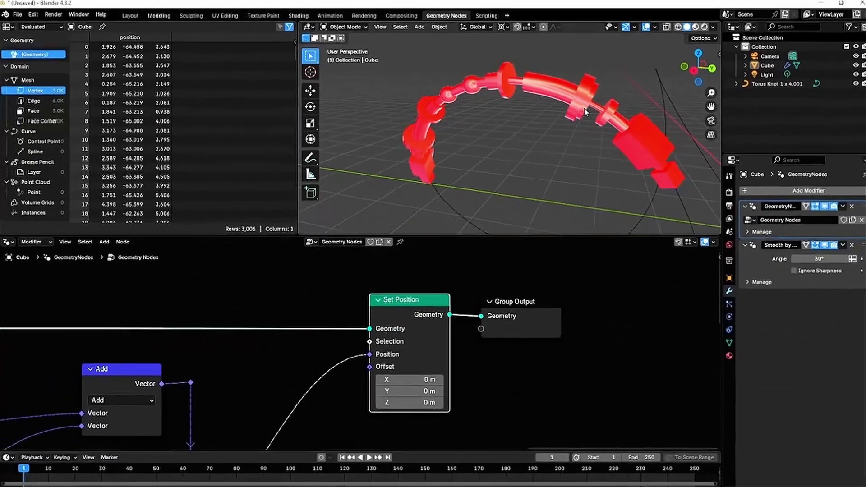
click(602, 194)
Swap the Sample Curve Tangent and Normal links on the two vector inputs of the Cross Product node.
scroll(587, 288, down, 3)
middle_drag(160, 369, 455, 271)
scroll(107, 341, up, 5)
middle_drag(107, 342, 361, 283)
scroll(361, 283, down, 1)
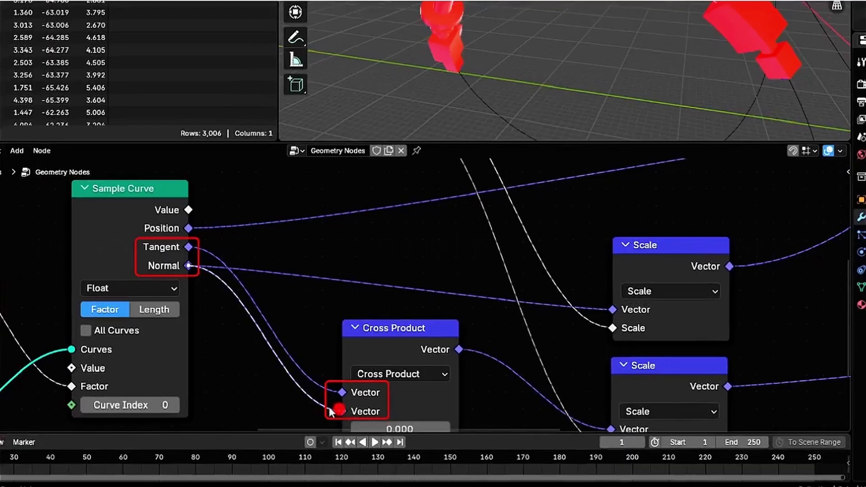
drag(333, 392, 342, 392)
drag(189, 247, 333, 407)
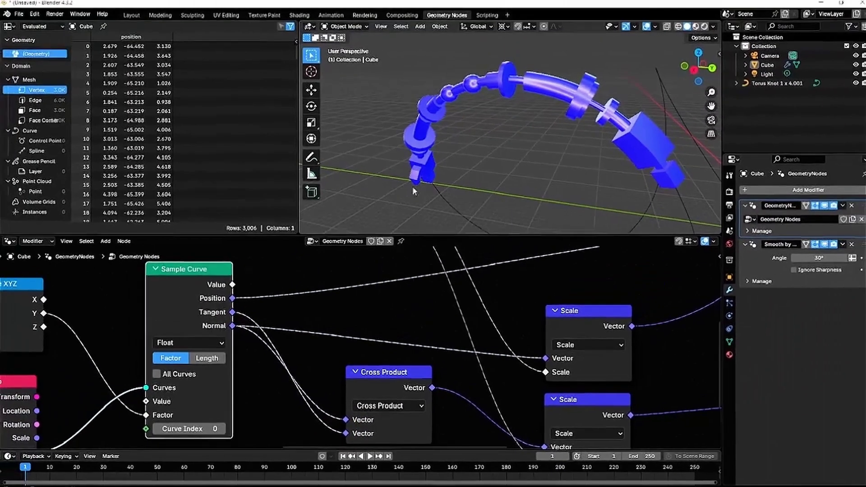
Turn off the Face Orientation overlay and view the whole torus knot curve with the deformed part.
click(655, 27)
click(630, 193)
scroll(494, 145, down, 6)
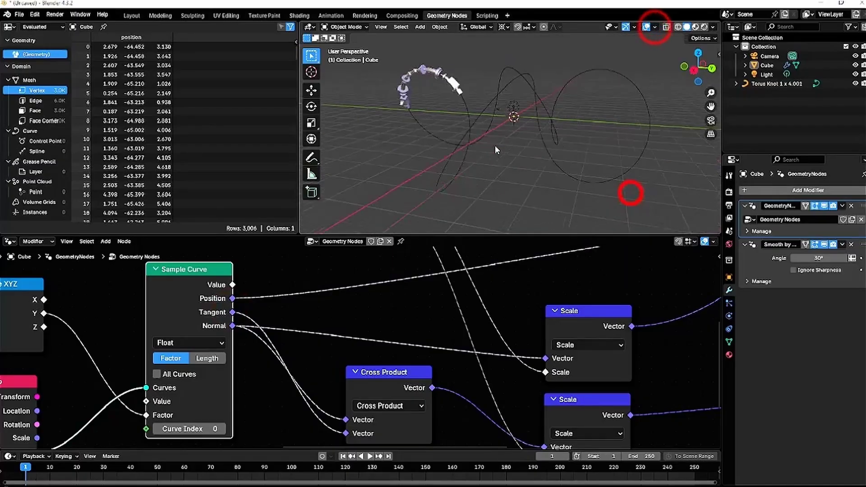
middle_drag(495, 146, 559, 140)
Slide the Value node up to about 95.2 and back down a little to move the part along the curve.
middle_drag(186, 374, 645, 310)
scroll(352, 397, up, 5)
middle_drag(351, 398, 337, 431)
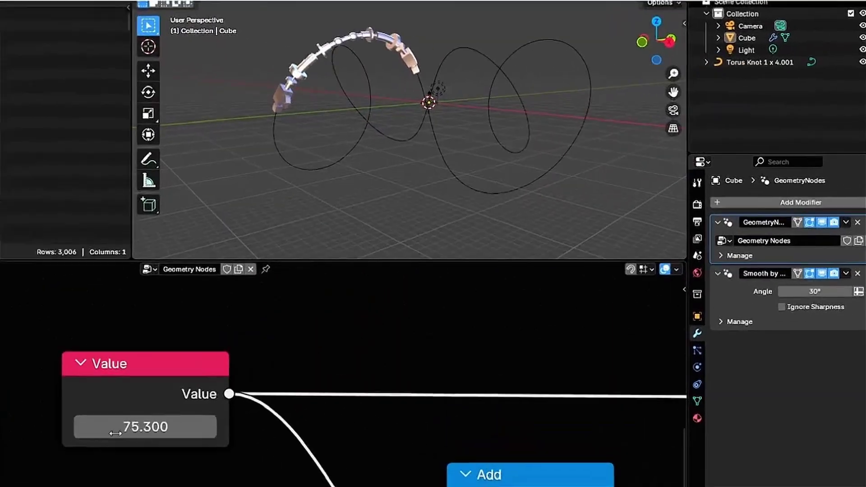
drag(288, 366, 343, 365)
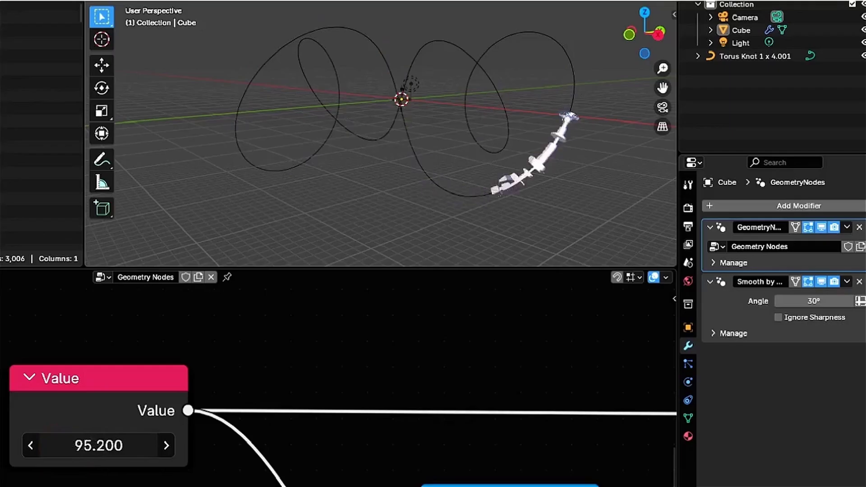
drag(98, 445, 78, 445)
Add a Set Spline Cyclic node and insert it on the link between Object Info's Geometry and Sample Curve's Curves input.
middle_drag(217, 483, 2, 442)
scroll(181, 428, down, 5)
middle_drag(632, 429, 68, 384)
middle_drag(632, 384, 113, 411)
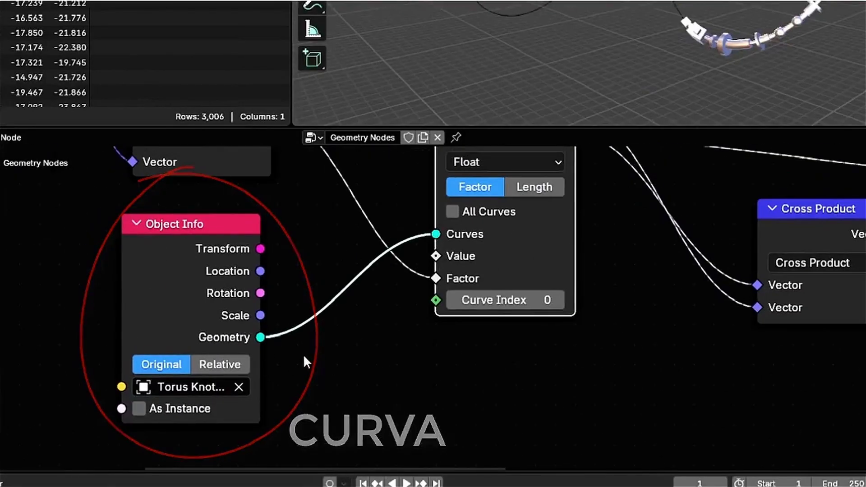
key(shift+a)
mouse_move(297, 330)
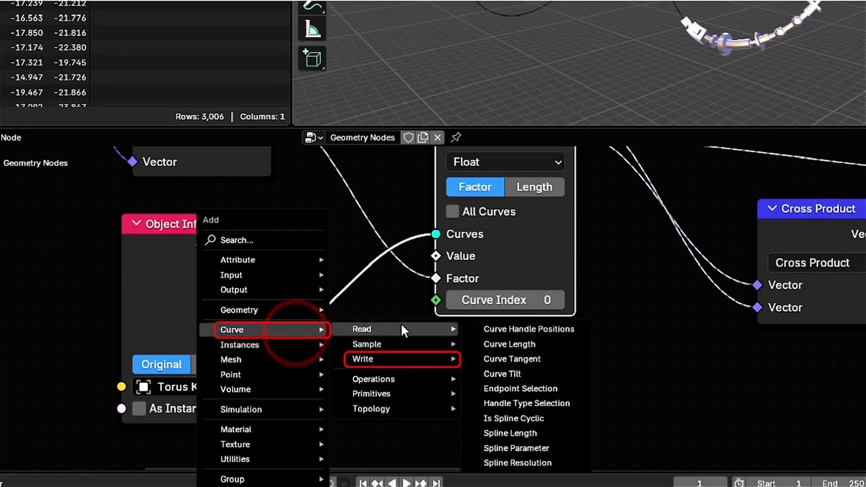
mouse_move(399, 359)
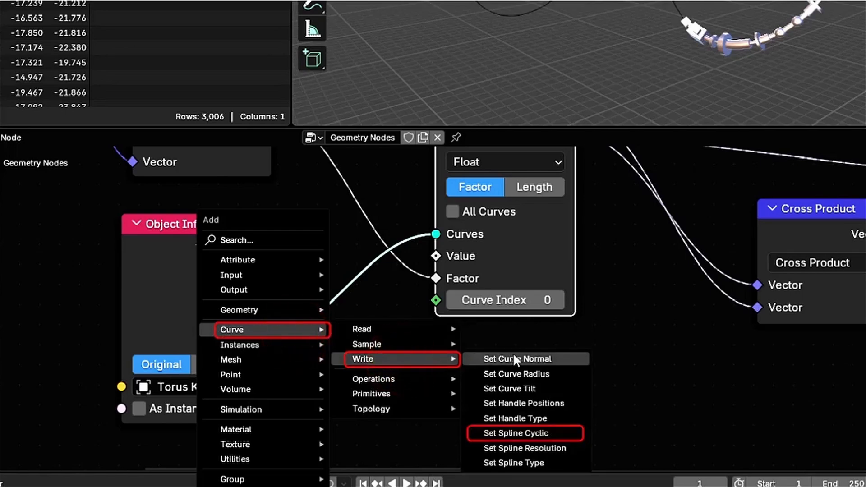
click(549, 430)
click(294, 290)
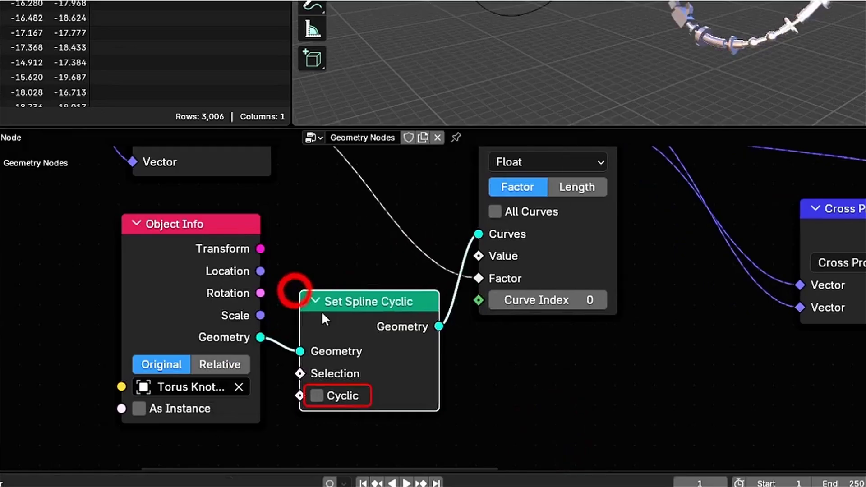
Enable Cyclic on the Set Spline Cyclic node and move it and the Object Info node farther from Sample Curve.
middle_drag(330, 399, 349, 418)
drag(239, 245, 3, 264)
drag(413, 325, 263, 328)
middle_drag(426, 273, 432, 361)
Add a Math node and insert it on the link from Separate XYZ's Y output to Sample Curve's Factor input.
scroll(454, 285, down, 2)
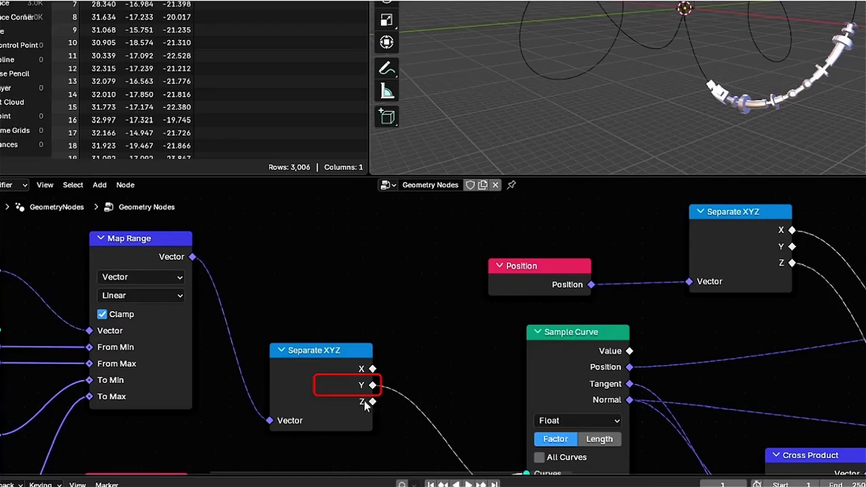
middle_drag(464, 406, 413, 345)
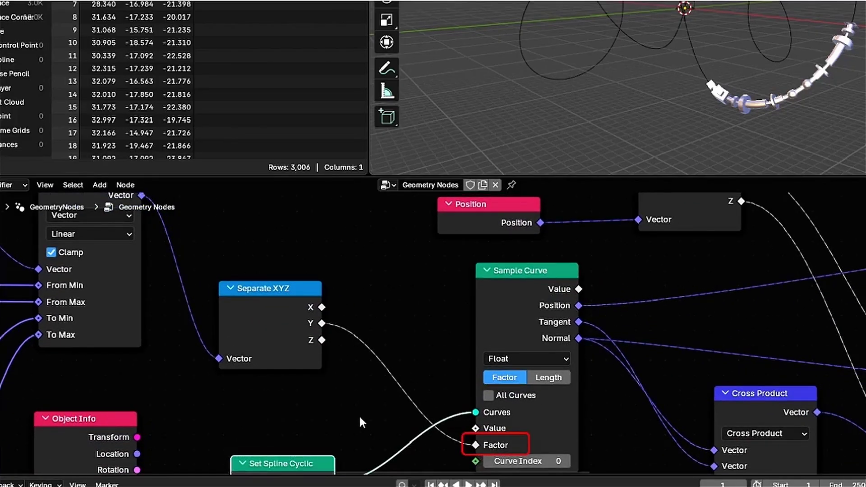
key(shift+a)
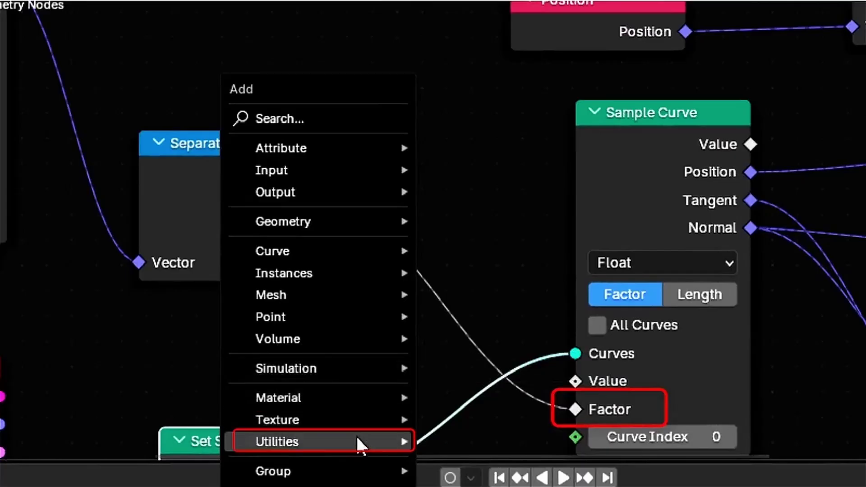
click(360, 442)
click(529, 236)
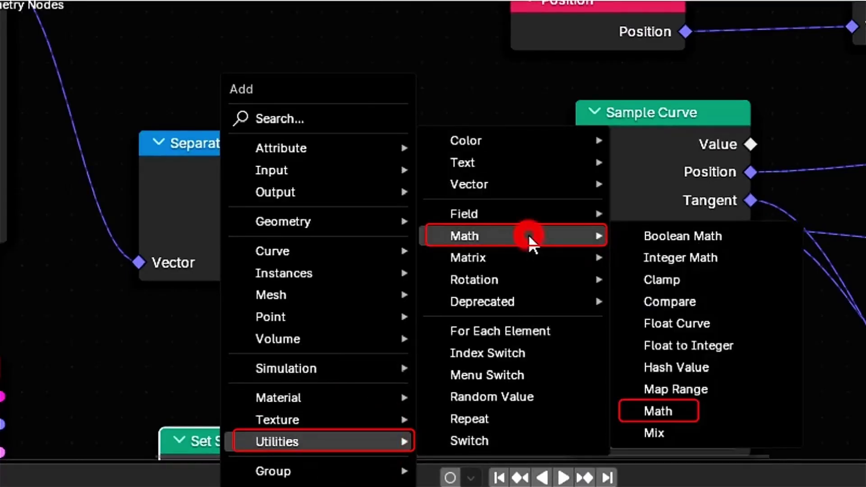
click(666, 410)
click(354, 169)
scroll(436, 277, up, 3)
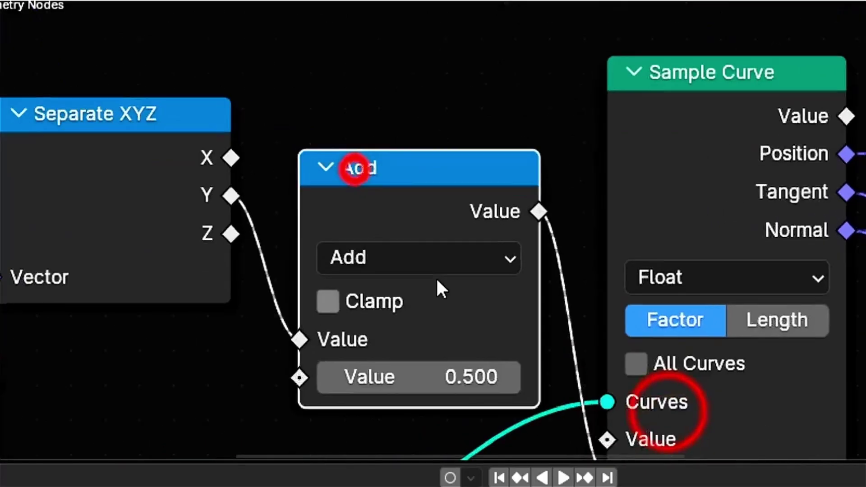
Change the Math node's operation to Floored Modulo and set its second value to 1.
click(365, 264)
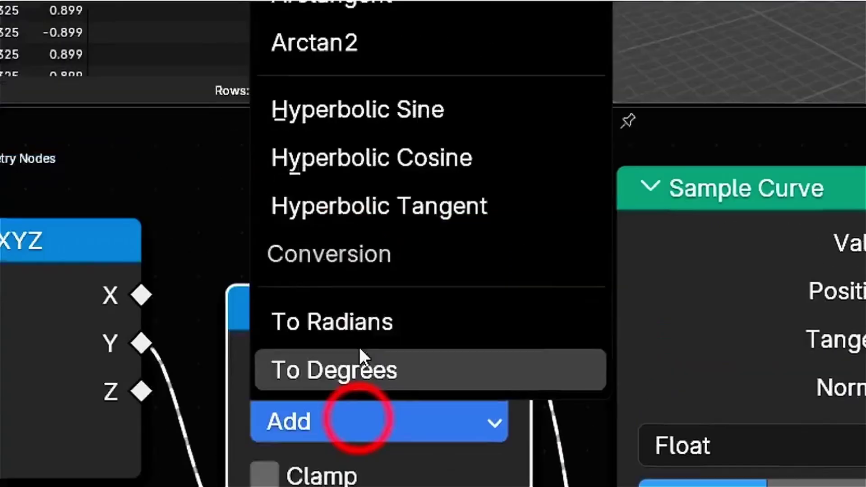
scroll(406, 72, up, 6)
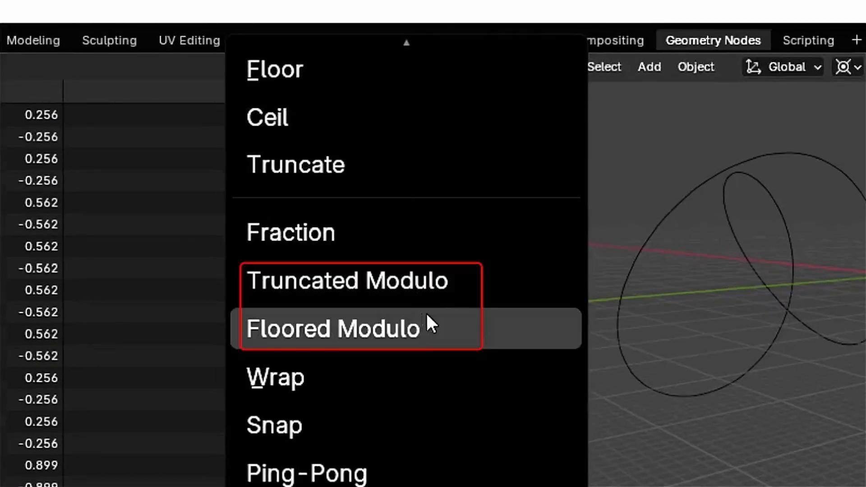
click(367, 333)
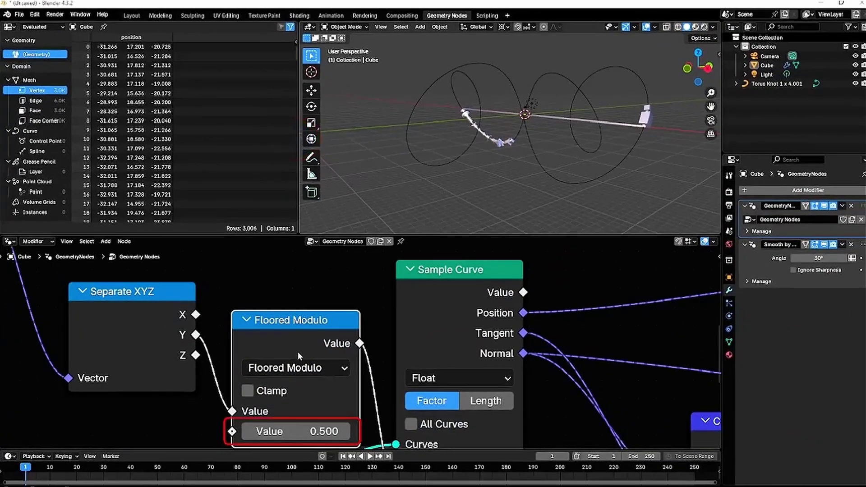
shift+scroll(303, 388, down, 5)
click(306, 390)
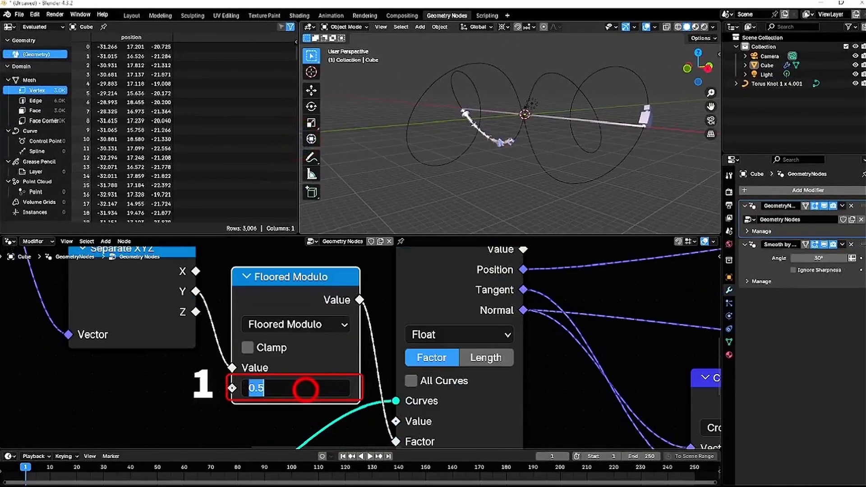
Raise the Value node to about 243 to test the part looping around the closed curve.
scroll(179, 401, down, 8)
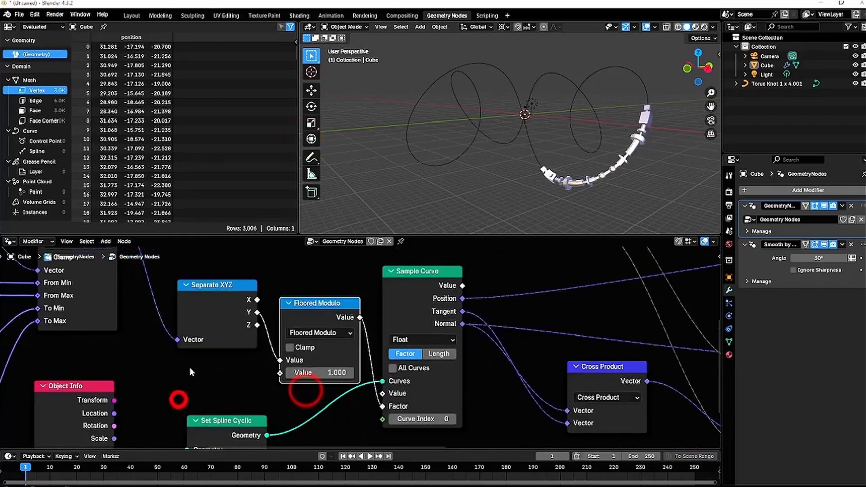
middle_drag(189, 368, 550, 371)
drag(172, 384, 244, 383)
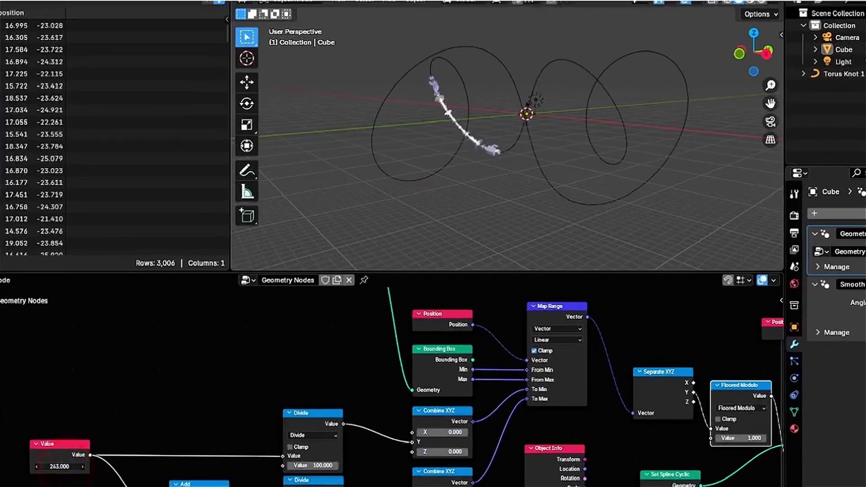